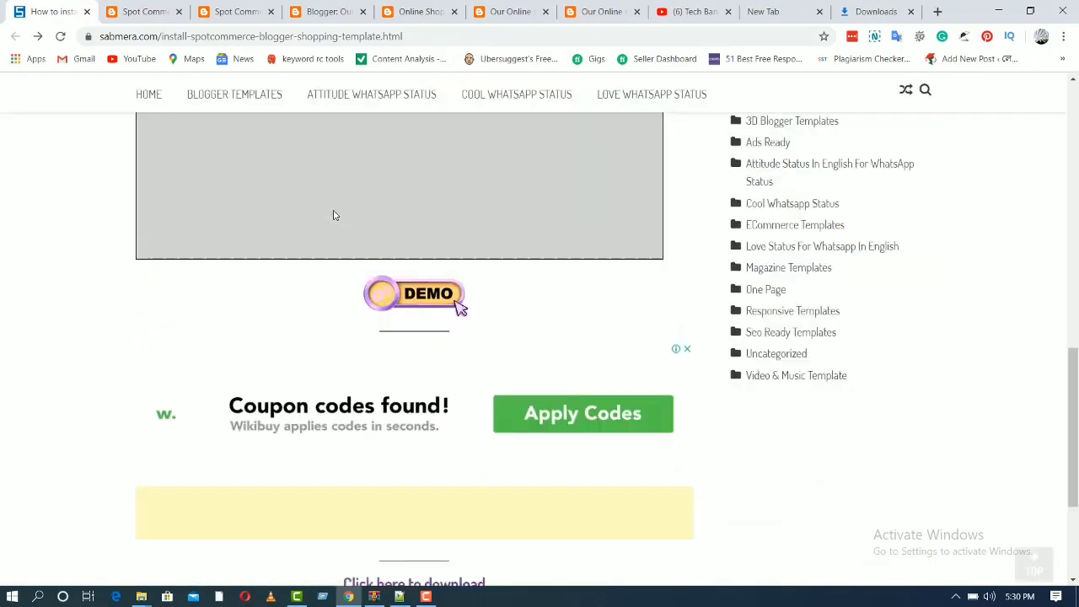
Open the SpotCommerce template's demo and examine its navigation menu, product grid, contact form and collections.
{"action": "scroll", "coordinate": [422, 177], "scroll_direction": "up", "scroll_amount": 1}
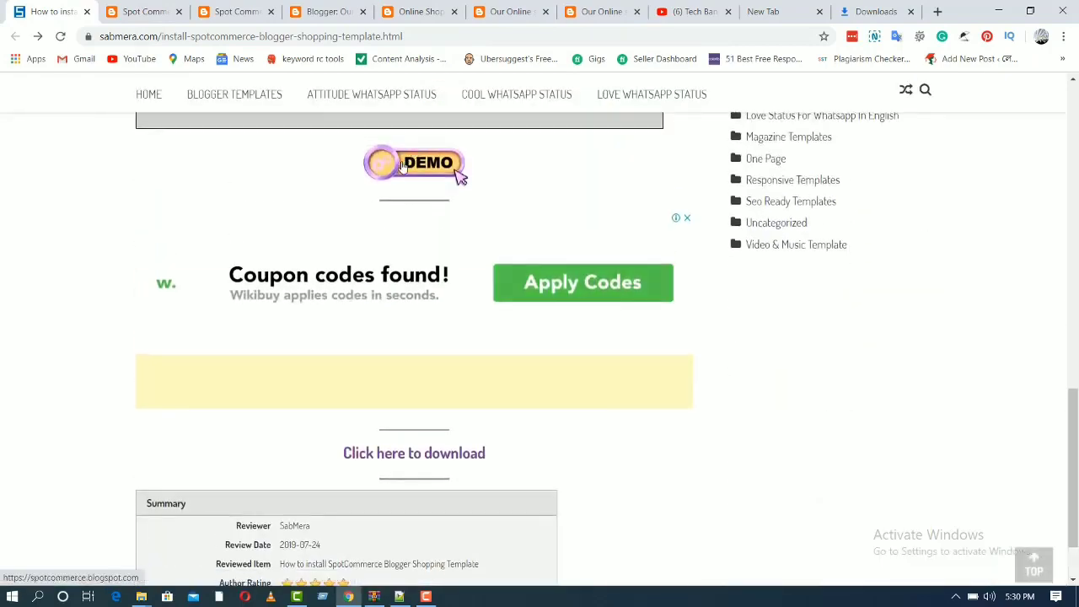
{"action": "left_click", "coordinate": [460, 173]}
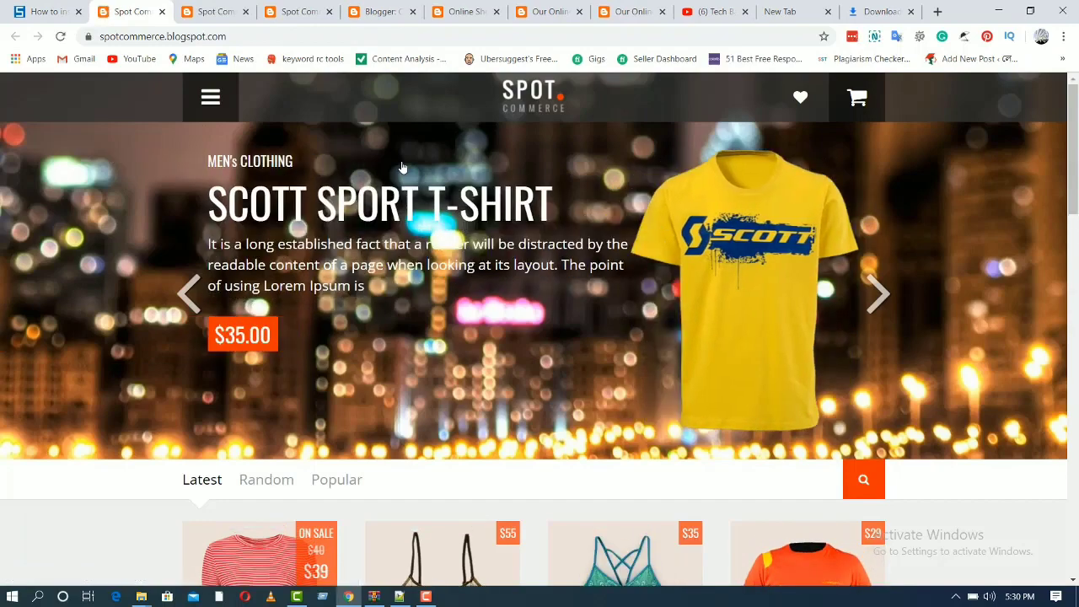
{"action": "left_click", "coordinate": [210, 98]}
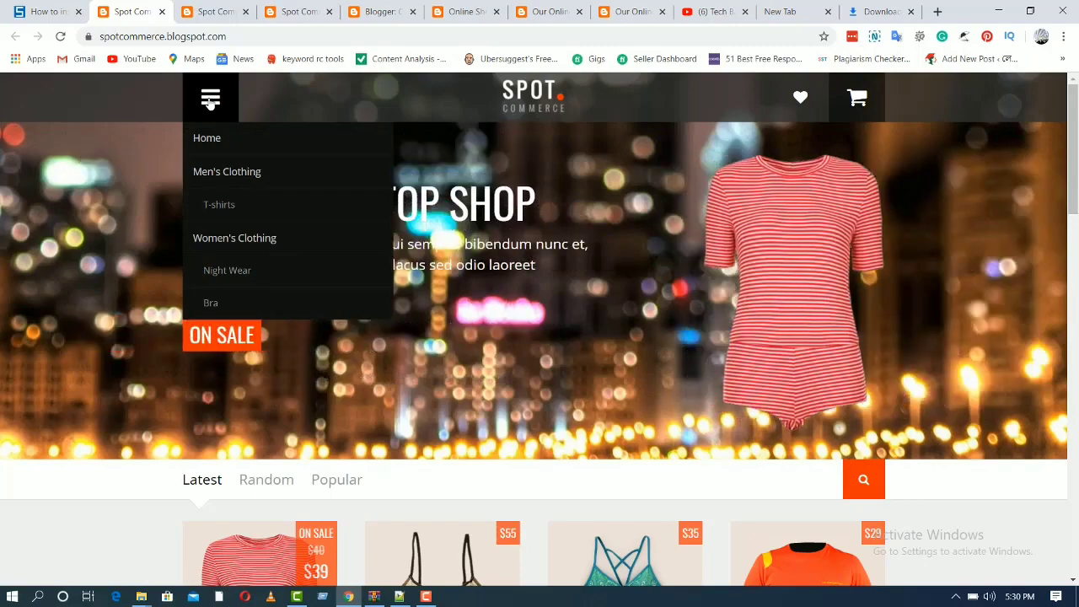
{"action": "left_click", "coordinate": [236, 108]}
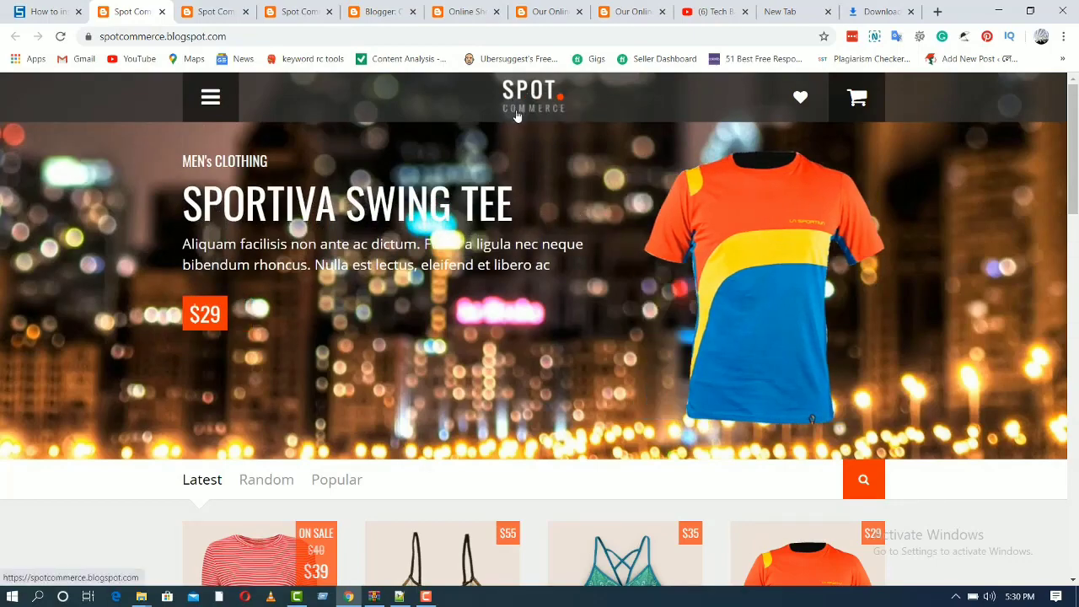
{"action": "scroll", "coordinate": [628, 162], "scroll_direction": "down", "scroll_amount": 5}
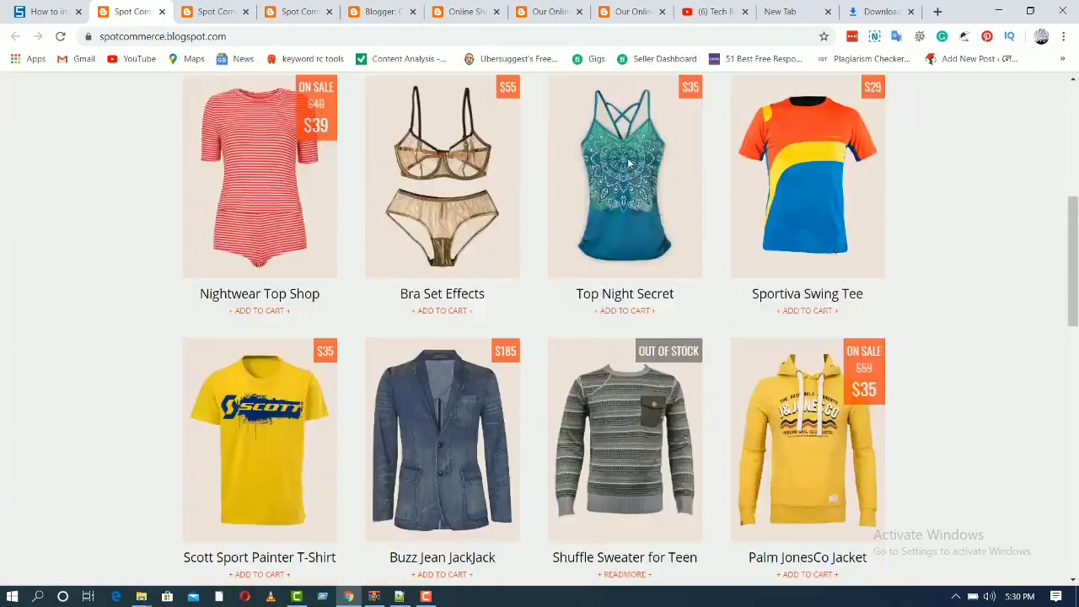
{"action": "scroll", "coordinate": [629, 163], "scroll_direction": "down", "scroll_amount": 5}
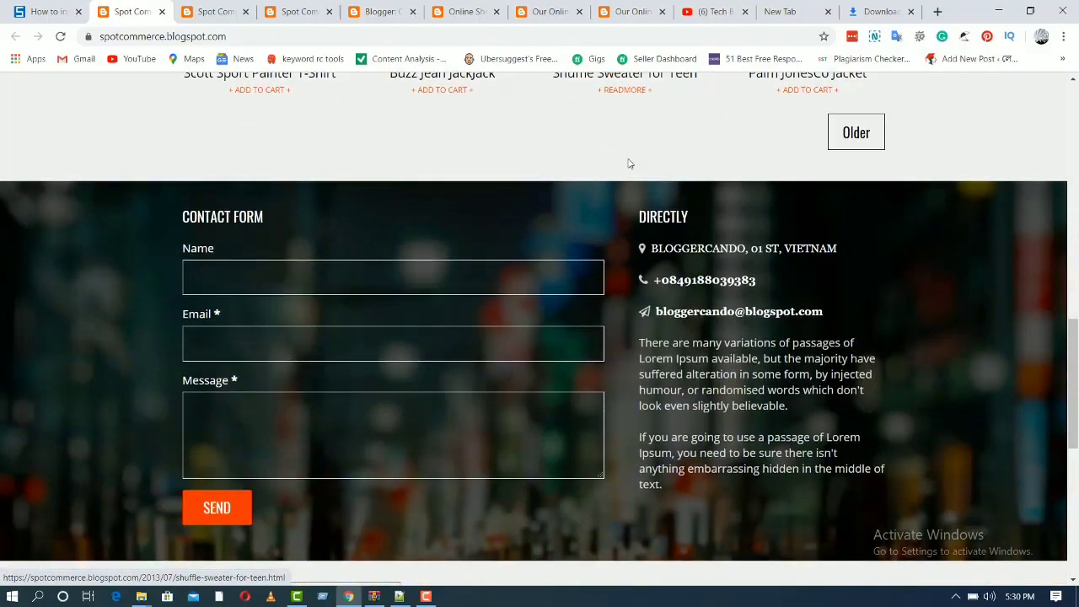
{"action": "scroll", "coordinate": [628, 163], "scroll_direction": "down", "scroll_amount": 5}
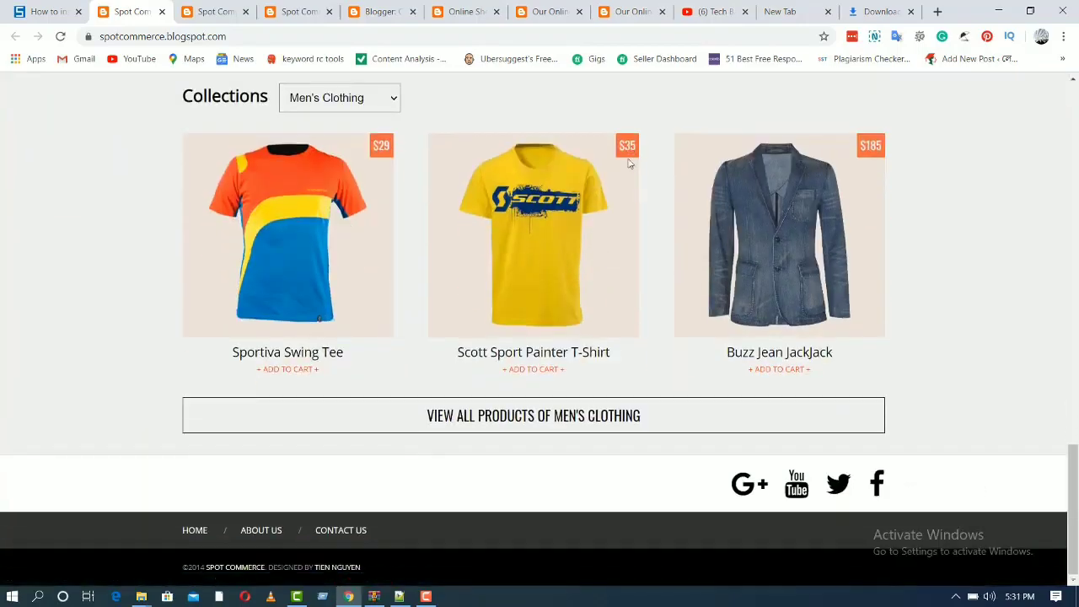
{"action": "scroll", "coordinate": [628, 163], "scroll_direction": "up", "scroll_amount": 20}
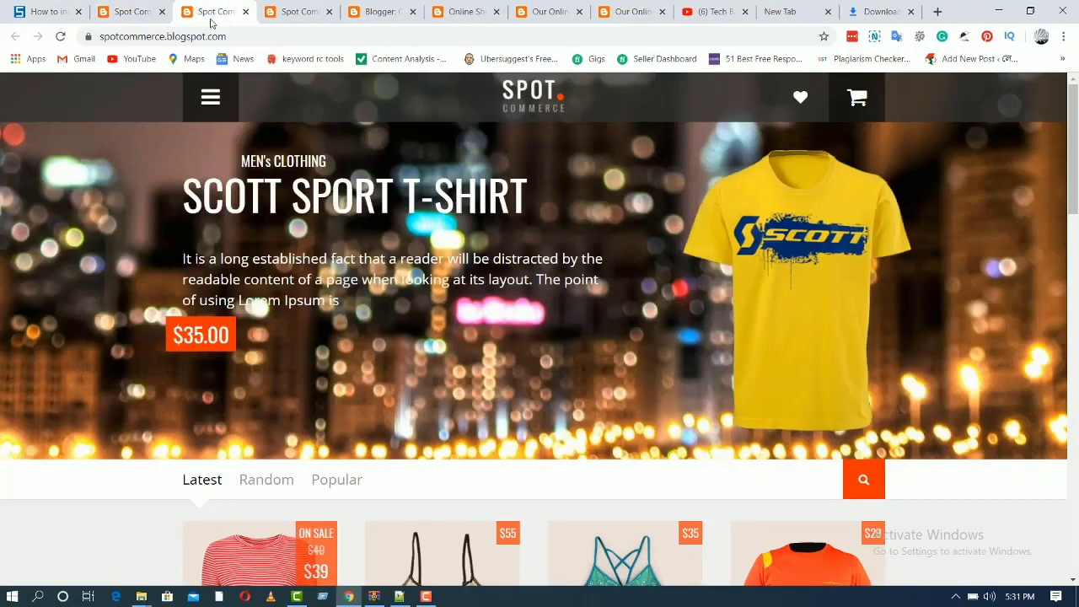
In the new Blogger blog form, enter the title My shop and try the address myshop.blogspot.com.
{"action": "left_click", "coordinate": [291, 13]}
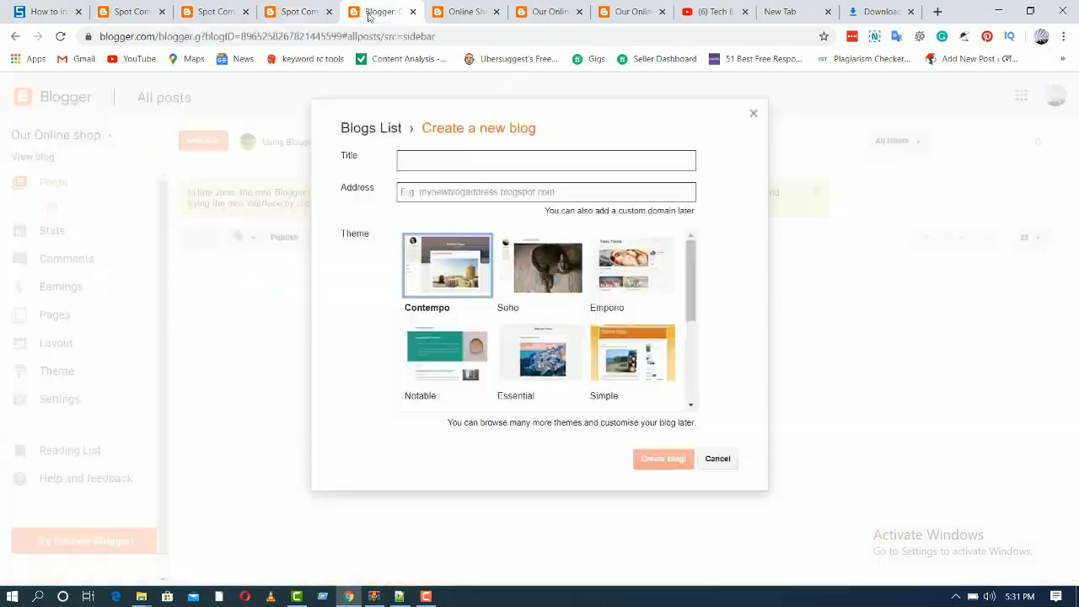
{"action": "left_click", "coordinate": [375, 12]}
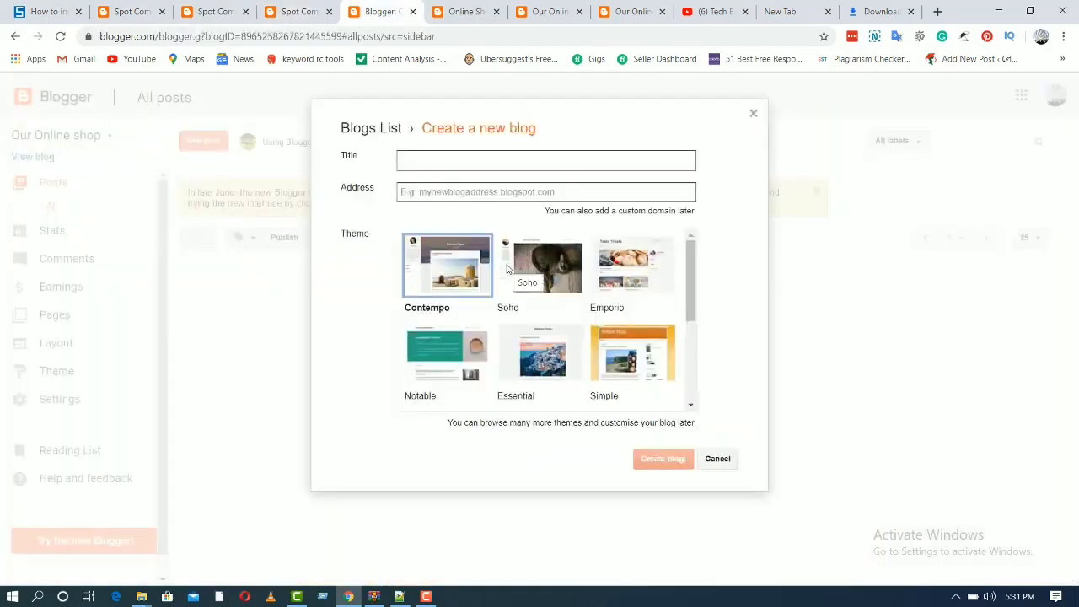
{"action": "left_click", "coordinate": [433, 163]}
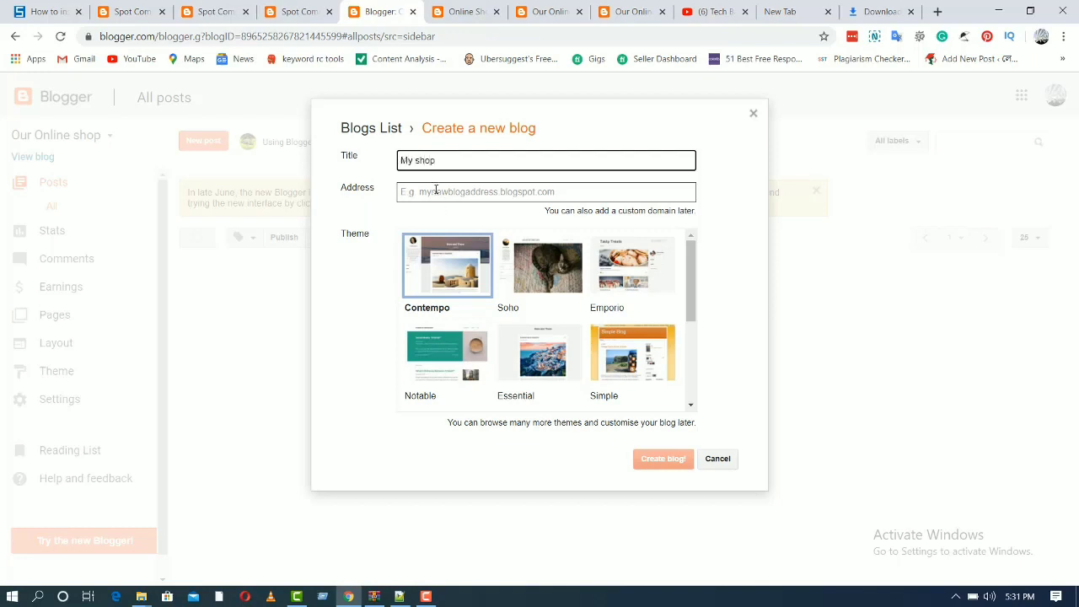
{"action": "left_click", "coordinate": [436, 190]}
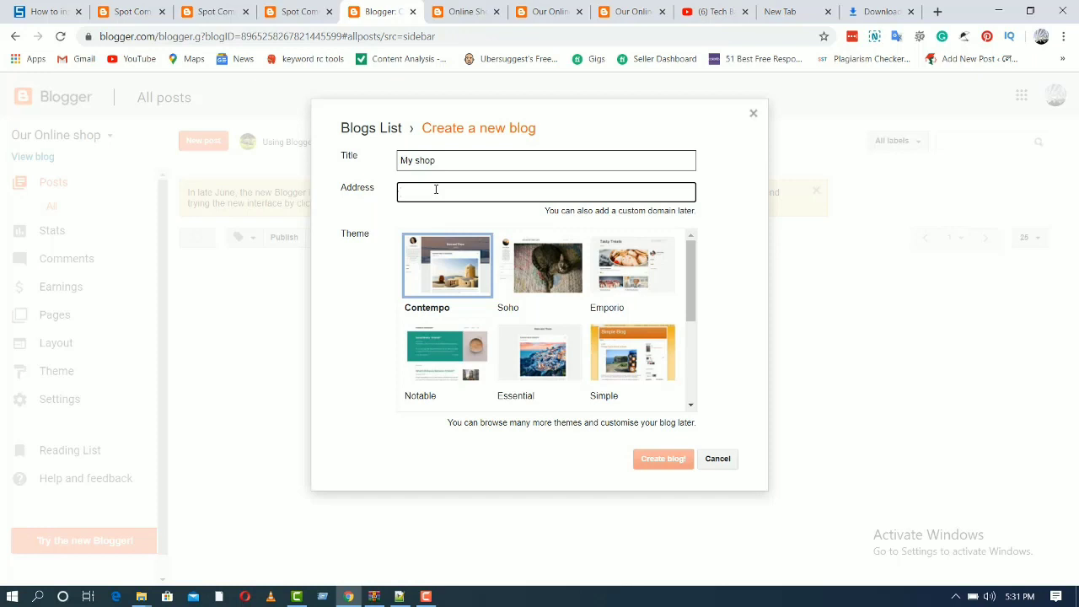
{"action": "type", "text": "myshop"}
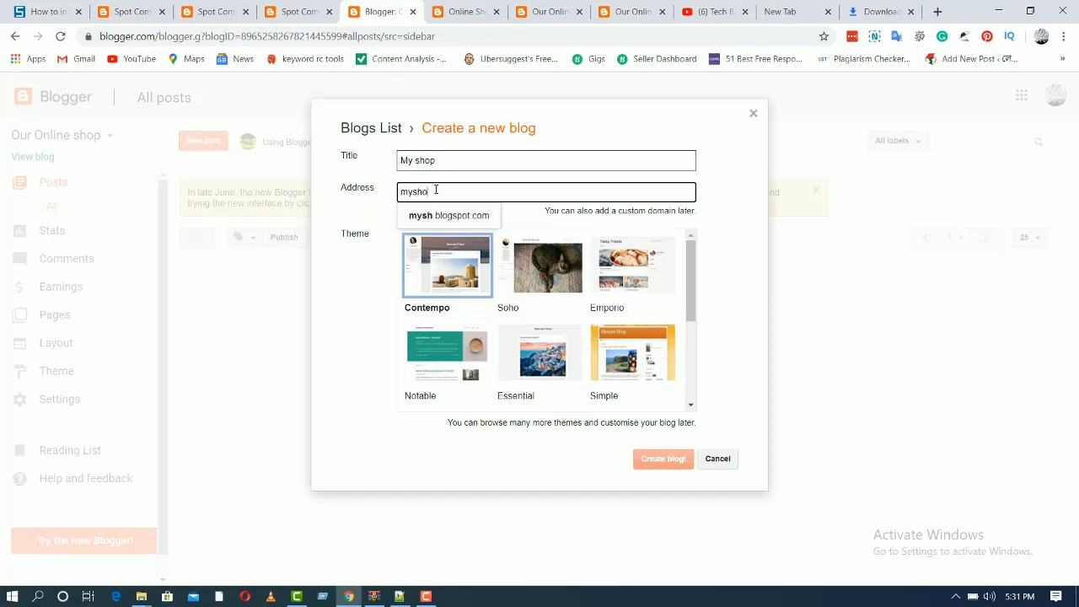
{"action": "double_click", "coordinate": [483, 188]}
{"action": "left_click", "coordinate": [457, 221]}
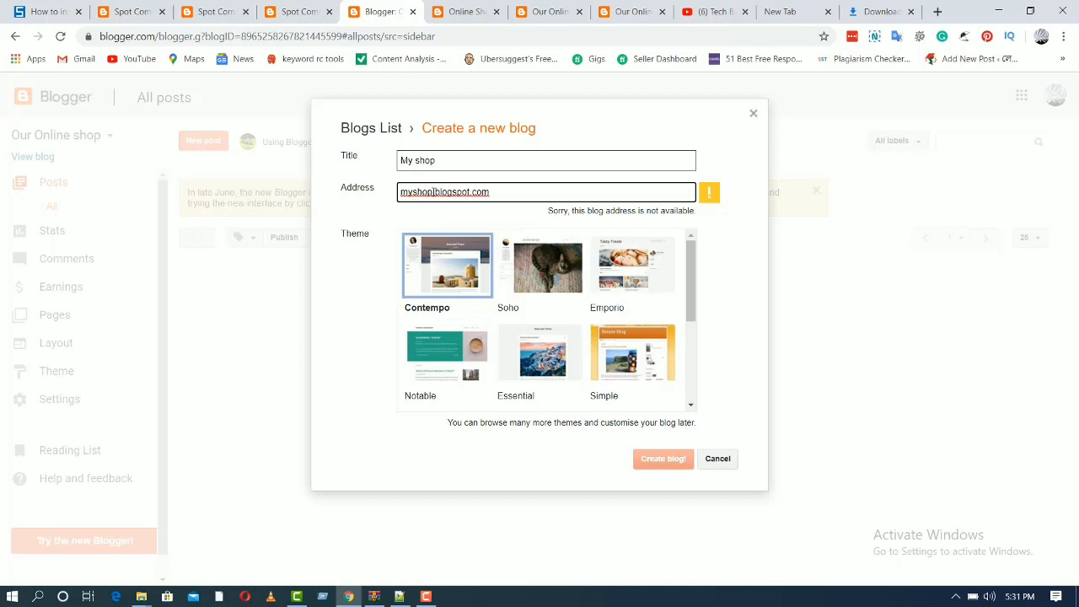
Create the blog at the address myshoppn.blogspot.com with the Contempo theme and view the live blog.
{"action": "left_click", "coordinate": [433, 193]}
{"action": "type", "text": "pn"}
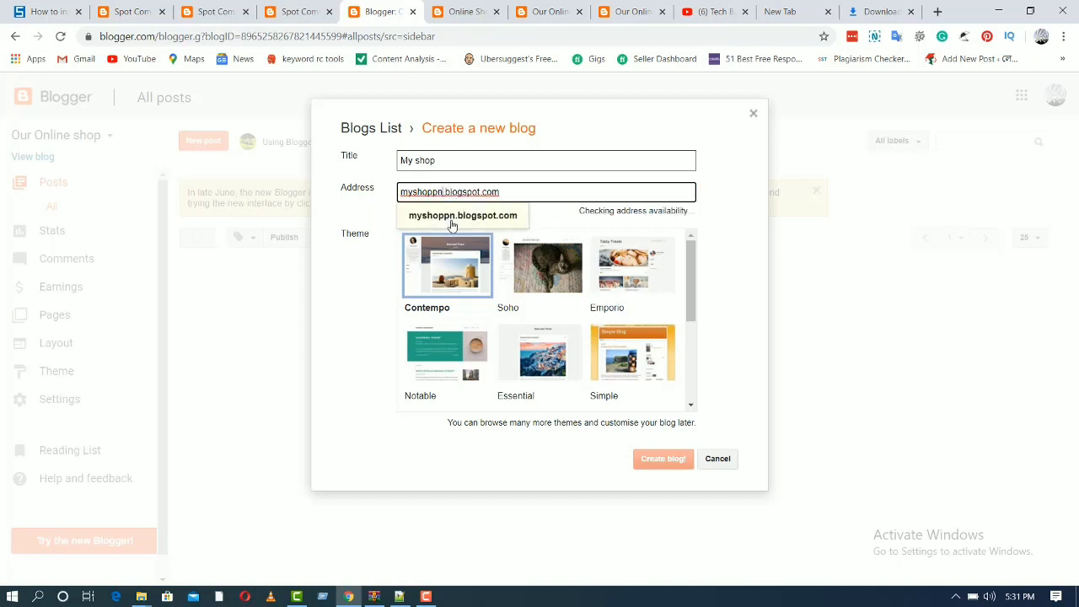
{"action": "left_click", "coordinate": [450, 221]}
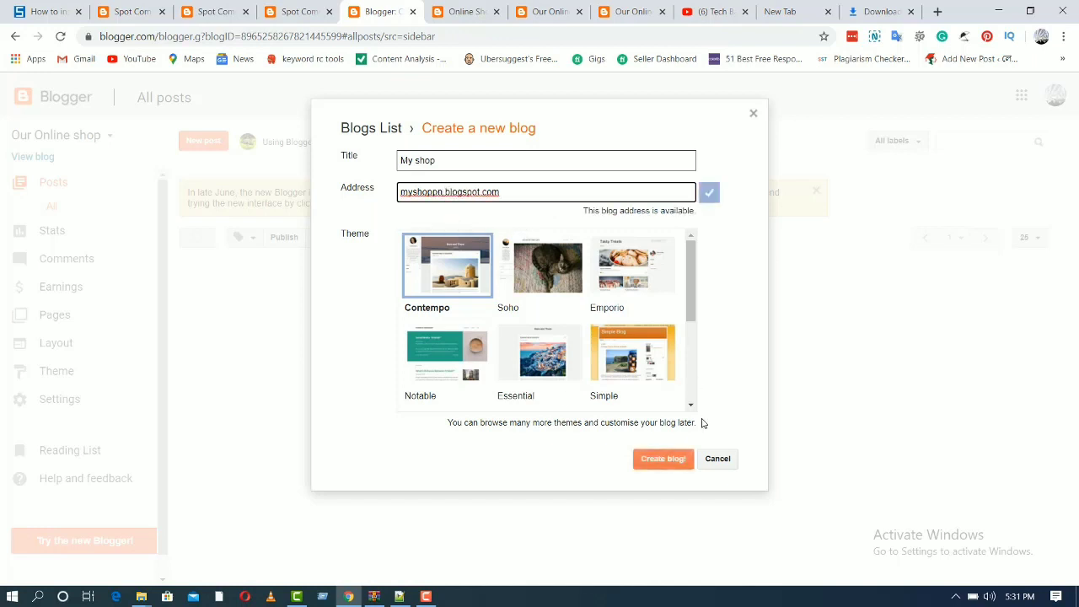
{"action": "left_click", "coordinate": [453, 288]}
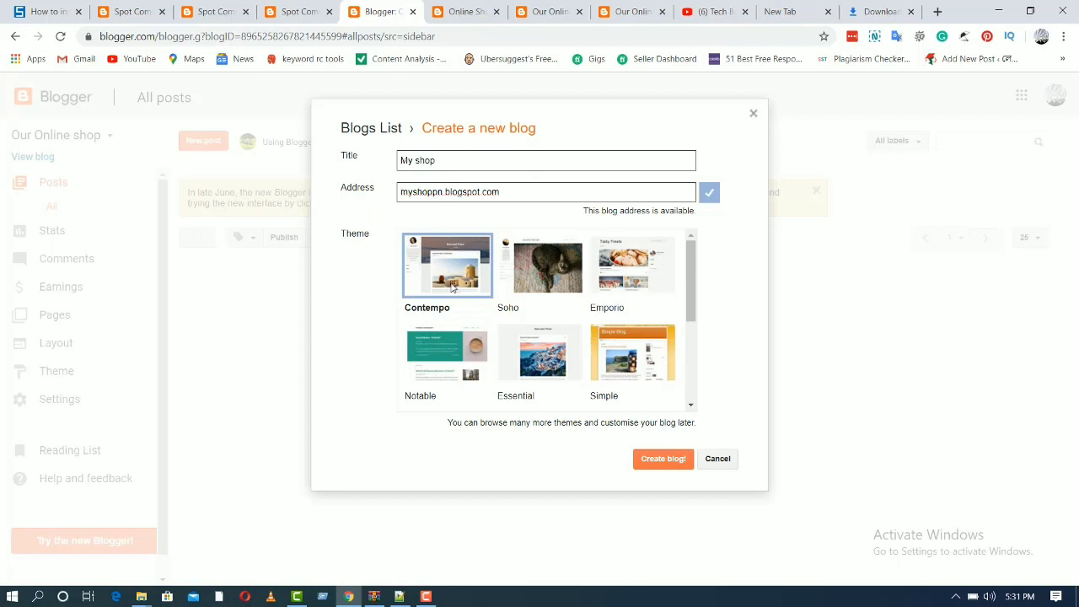
{"action": "left_click", "coordinate": [664, 459]}
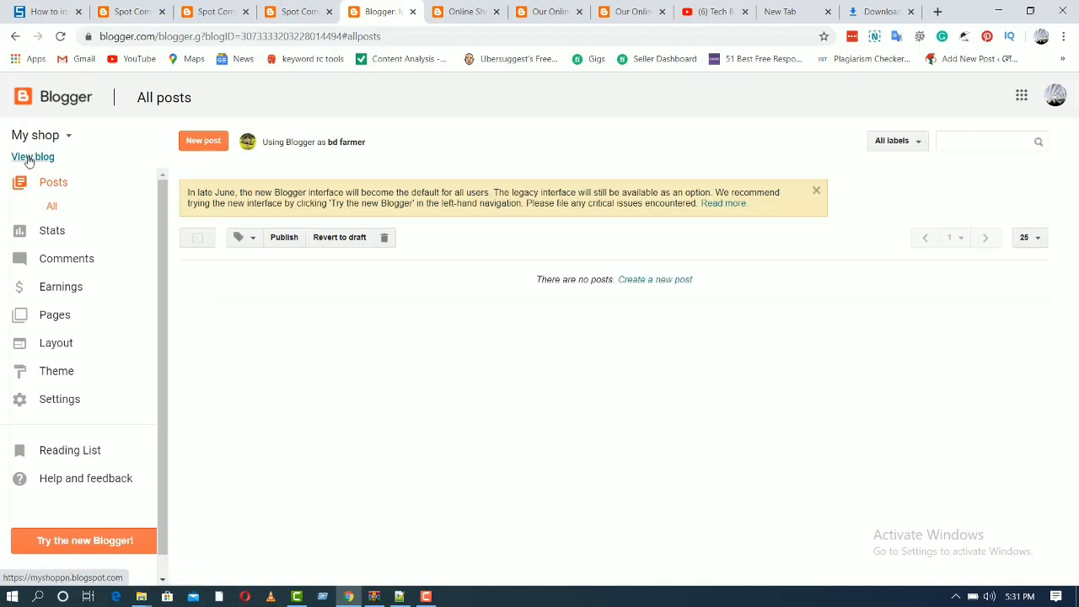
{"action": "left_click", "coordinate": [30, 158]}
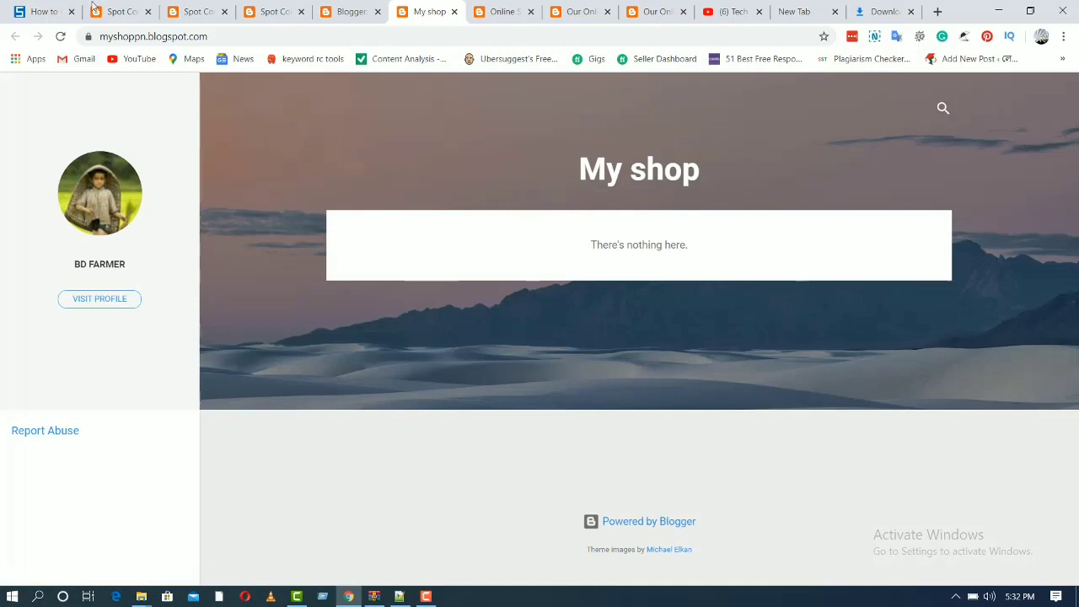
Return to the SabMera site and browse its ECommerce category of Blogger templates.
{"action": "left_click", "coordinate": [32, 11]}
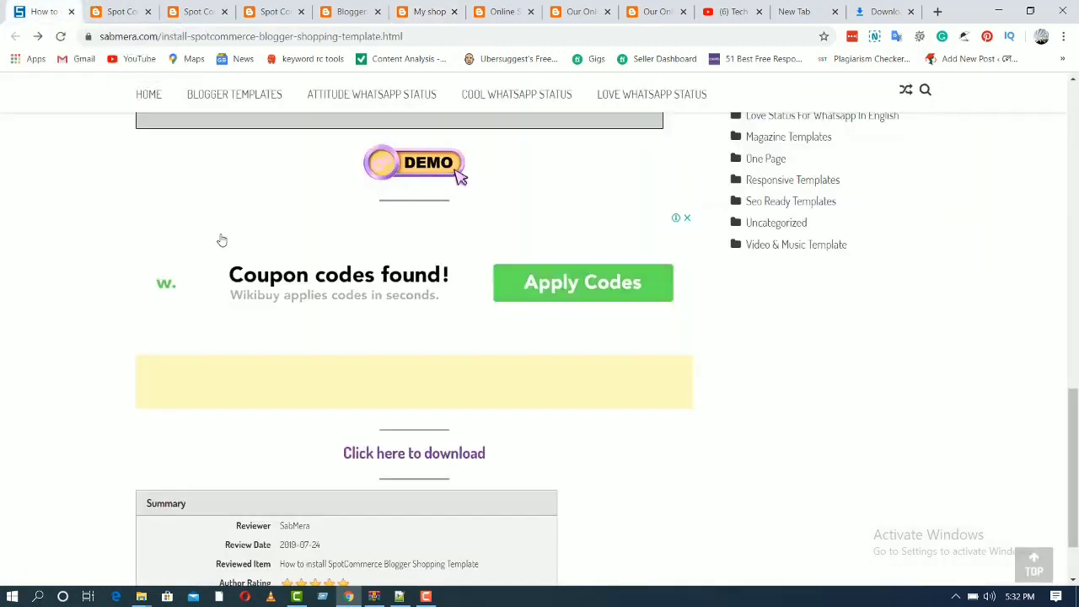
{"action": "scroll", "coordinate": [221, 241], "scroll_direction": "up", "scroll_amount": 4}
{"action": "scroll", "coordinate": [222, 241], "scroll_direction": "down", "scroll_amount": 5}
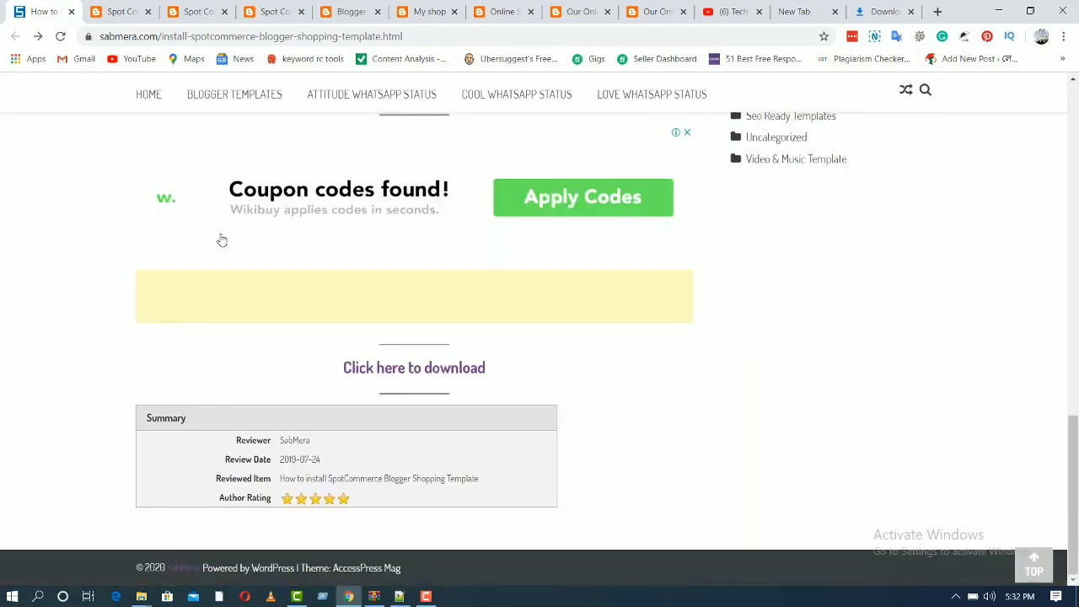
{"action": "scroll", "coordinate": [374, 365], "scroll_direction": "up", "scroll_amount": 10}
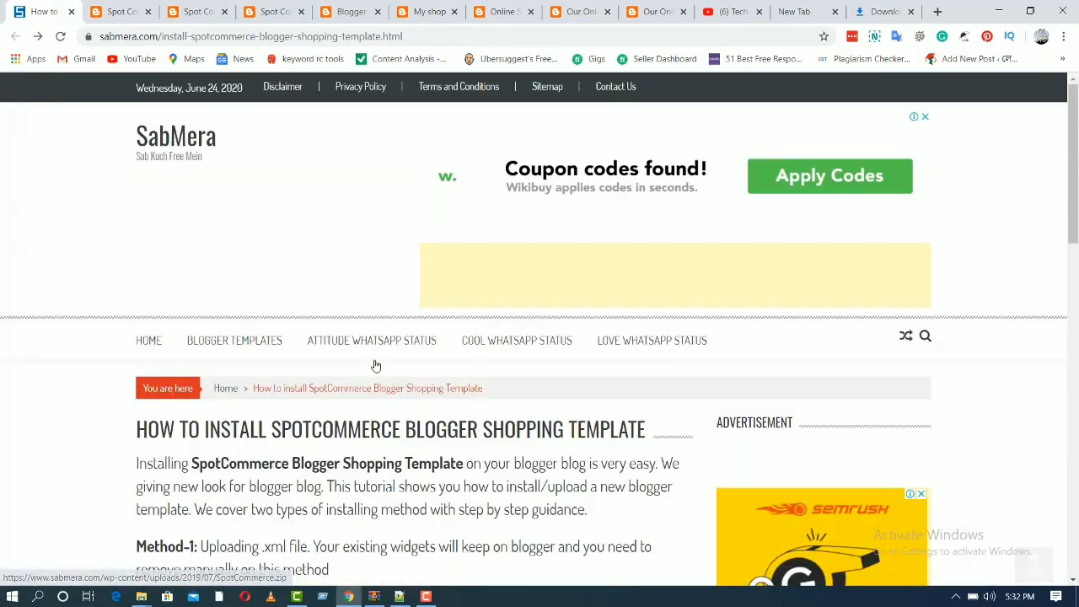
{"action": "mouse_move", "coordinate": [234, 341]}
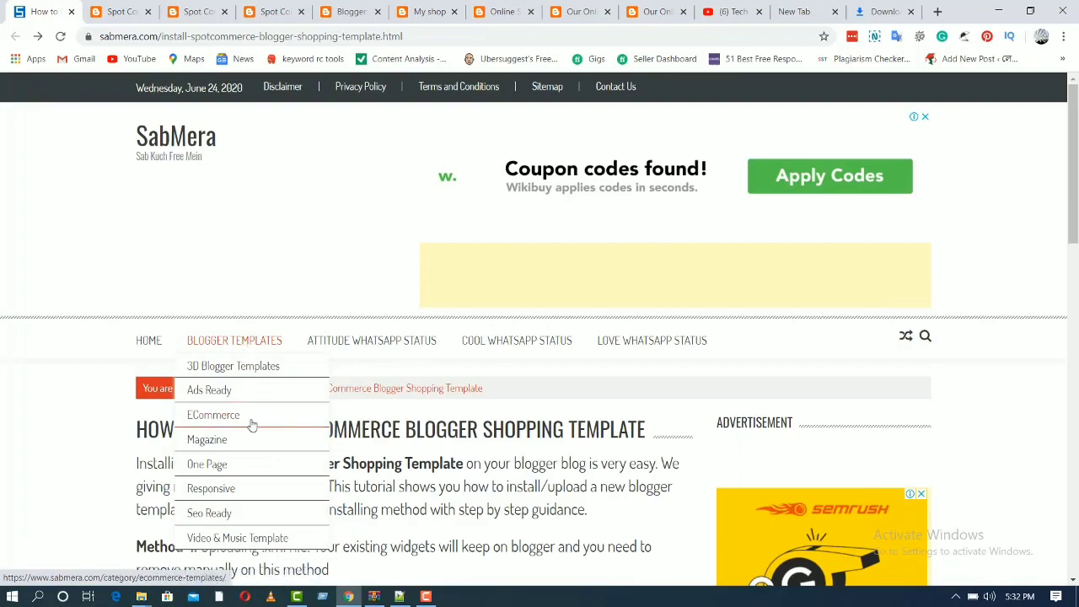
{"action": "left_click", "coordinate": [218, 419]}
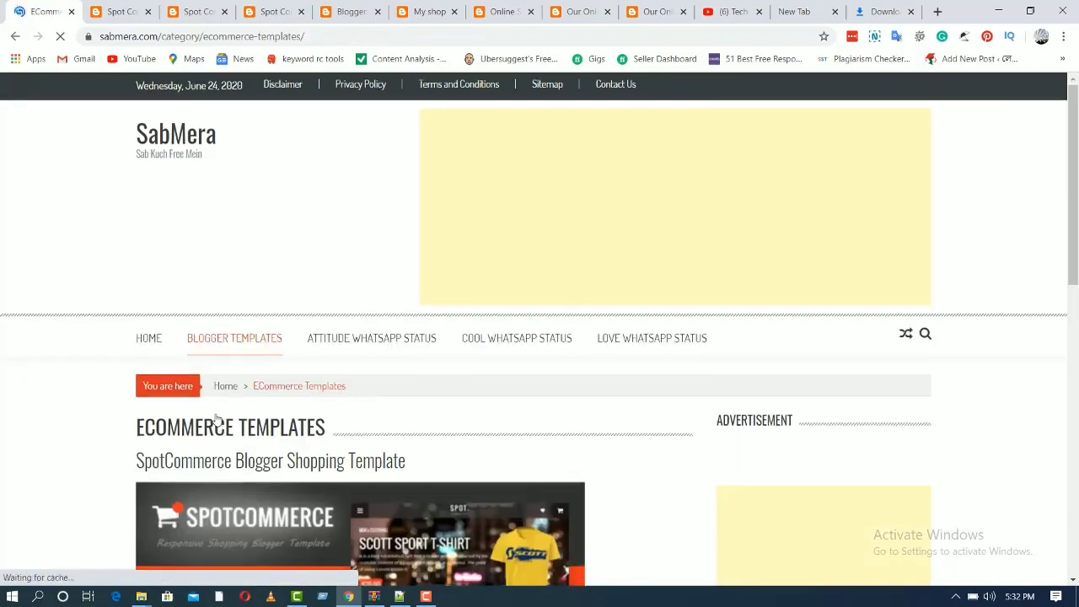
{"action": "scroll", "coordinate": [216, 419], "scroll_direction": "down", "scroll_amount": 9}
{"action": "scroll", "coordinate": [216, 419], "scroll_direction": "down", "scroll_amount": 2}
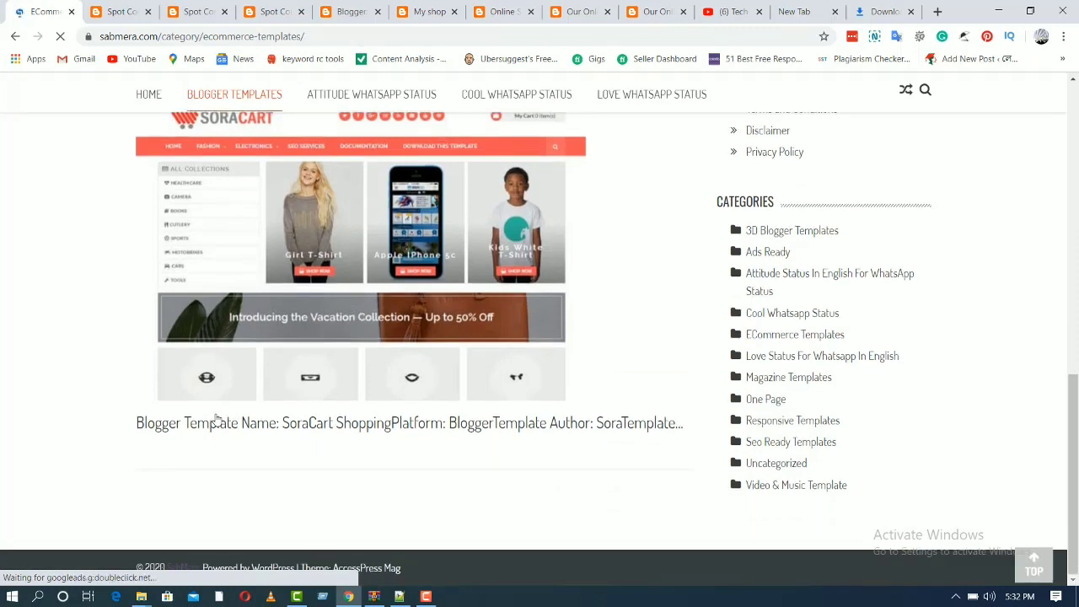
{"action": "scroll", "coordinate": [216, 419], "scroll_direction": "up", "scroll_amount": 5}
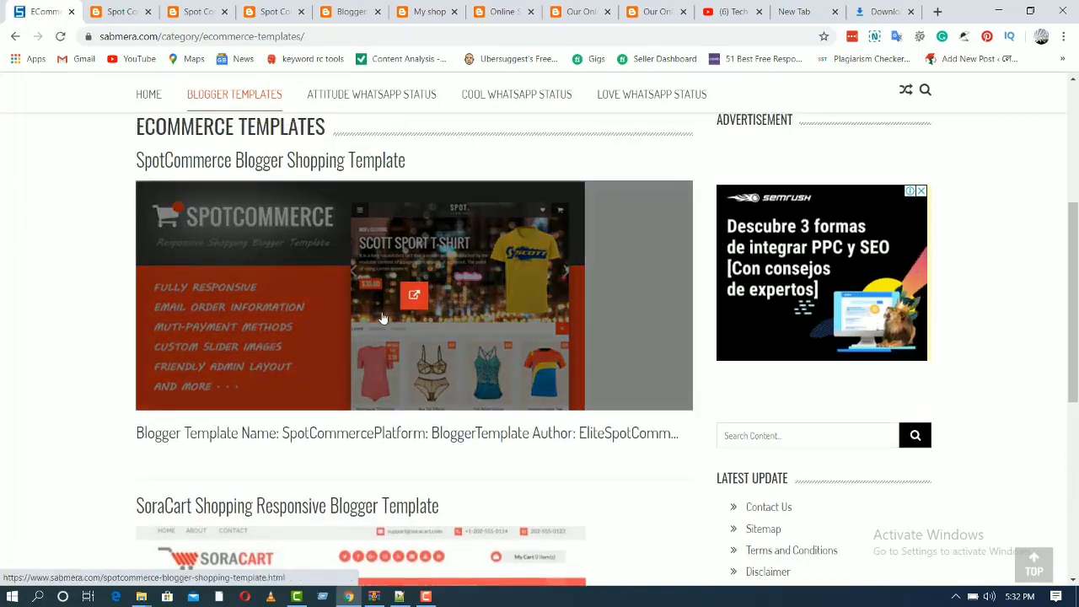
Open the SpotCommerce Blogger Shopping Template page and go to its free download section.
{"action": "left_click", "coordinate": [382, 318]}
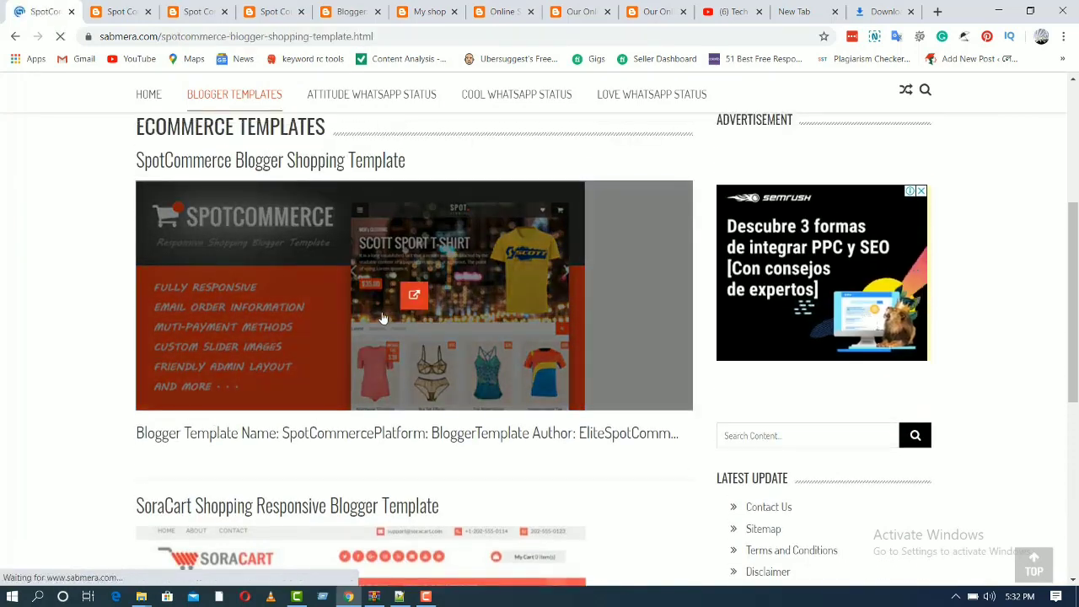
{"action": "scroll", "coordinate": [382, 318], "scroll_direction": "down", "scroll_amount": 4}
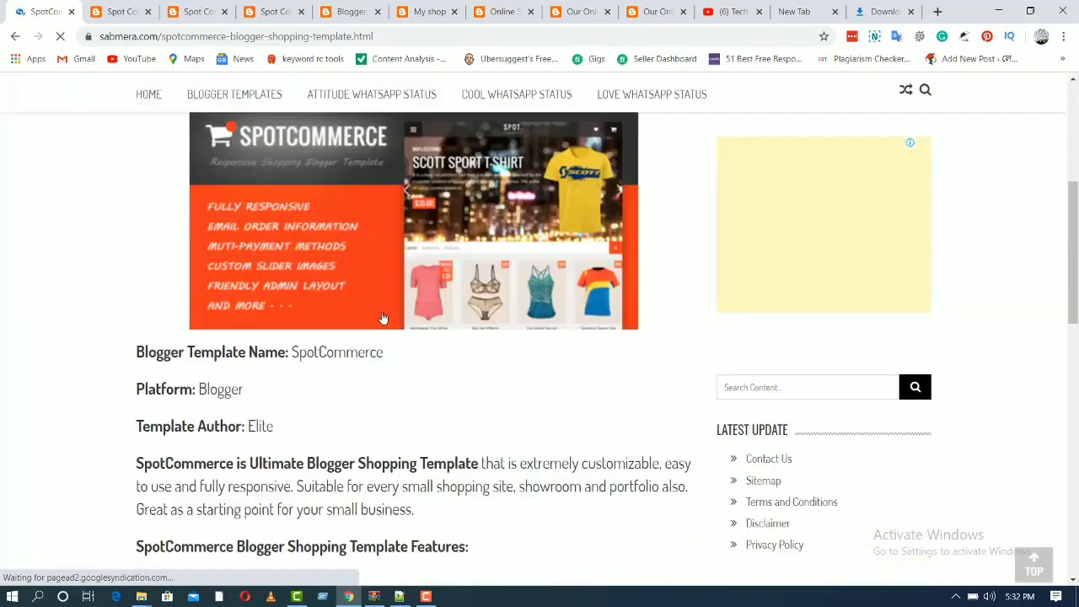
{"action": "scroll", "coordinate": [382, 318], "scroll_direction": "down", "scroll_amount": 8}
{"action": "scroll", "coordinate": [382, 318], "scroll_direction": "down", "scroll_amount": 3}
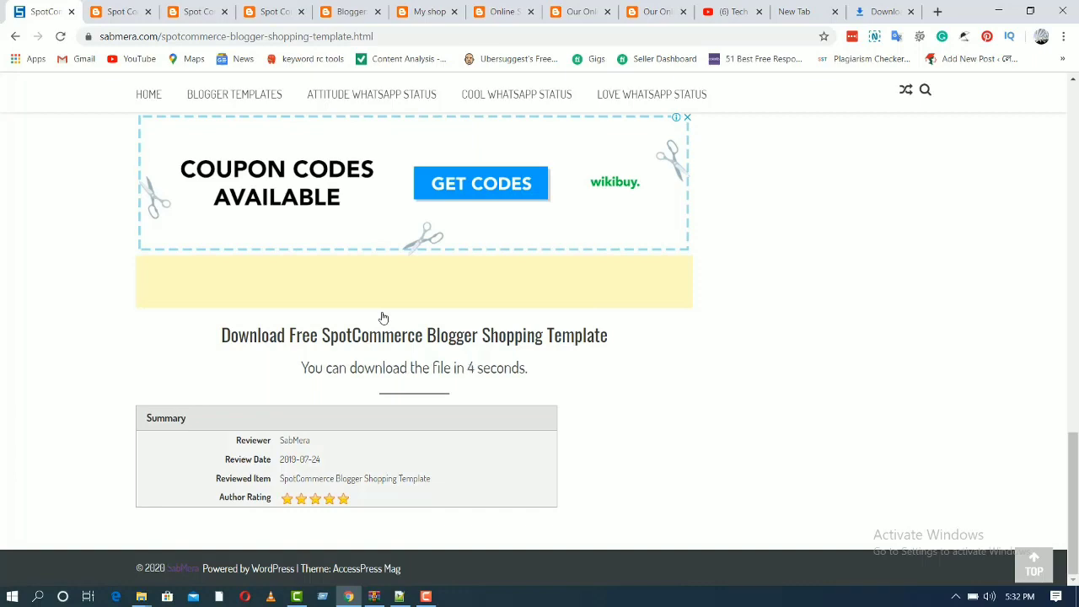
Check the SpotCommerce demo store's slider and latest products again.
{"action": "left_click", "coordinate": [110, 12]}
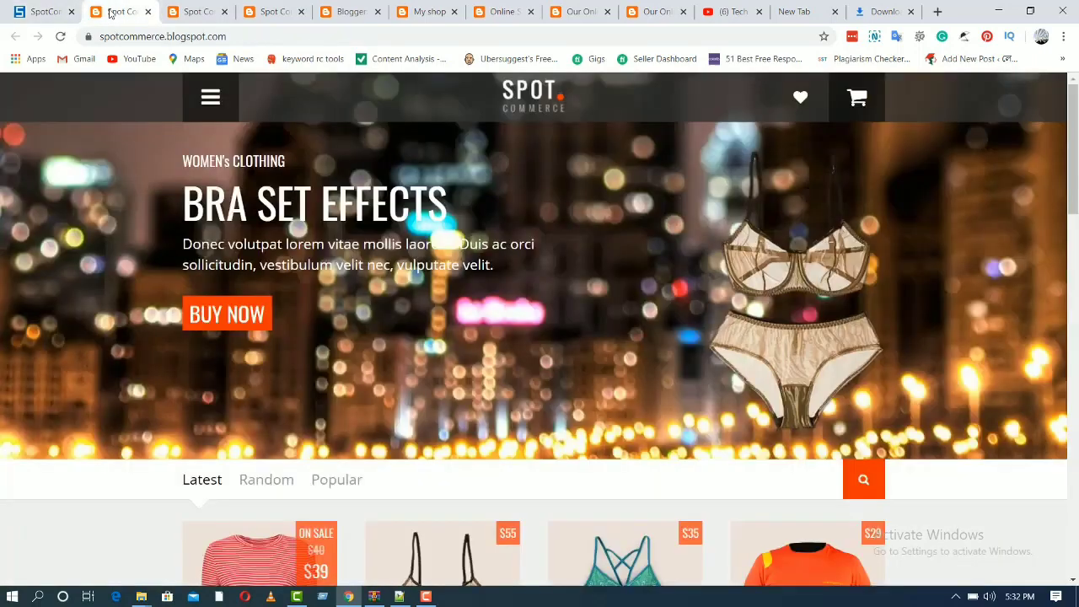
{"action": "scroll", "coordinate": [366, 312], "scroll_direction": "down", "scroll_amount": 2}
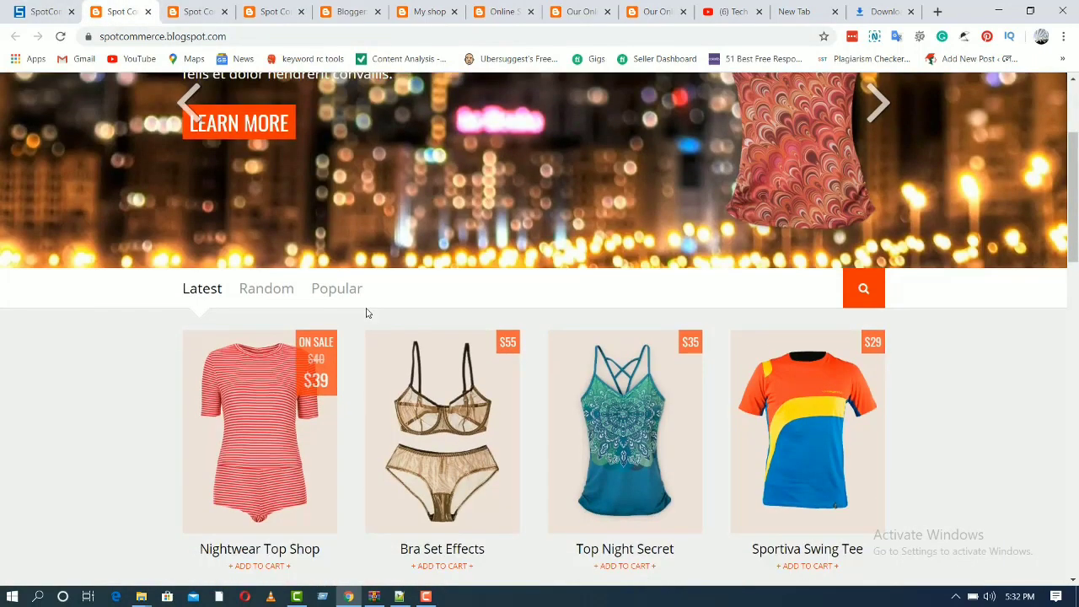
{"action": "scroll", "coordinate": [366, 312], "scroll_direction": "up", "scroll_amount": 2}
Follow the SpotCommerce download link to the template's installation page and download the template zip file there.
{"action": "left_click", "coordinate": [37, 12]}
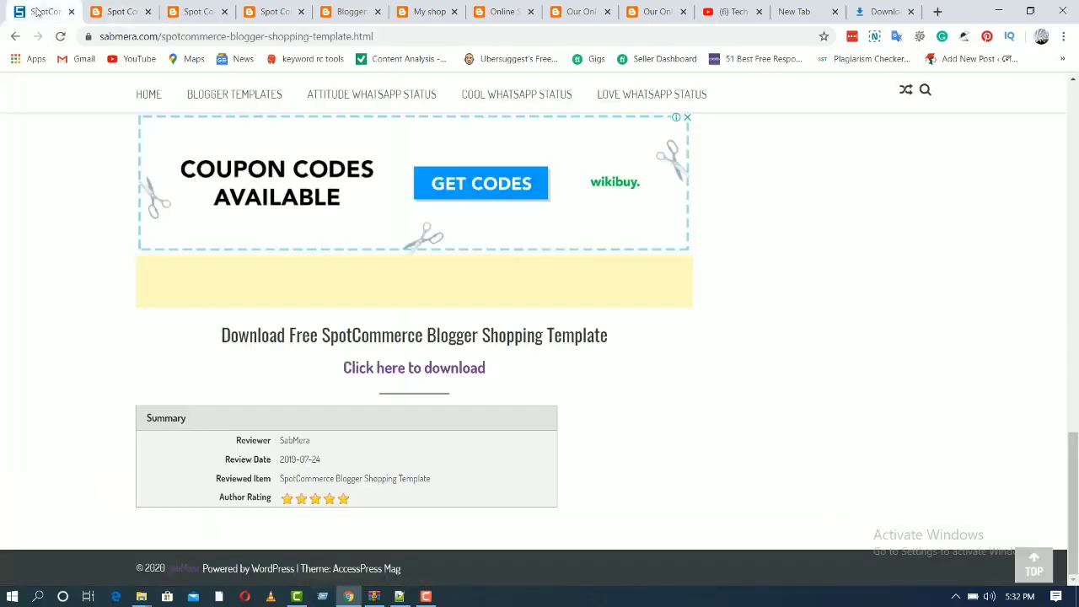
{"action": "left_click", "coordinate": [437, 376]}
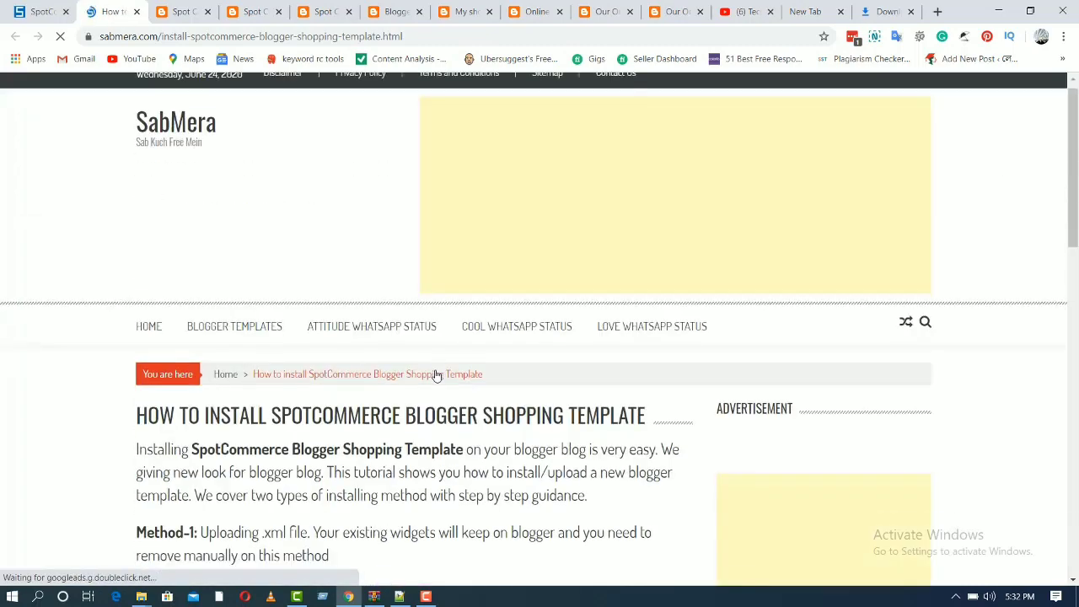
{"action": "scroll", "coordinate": [436, 376], "scroll_direction": "down", "scroll_amount": 15}
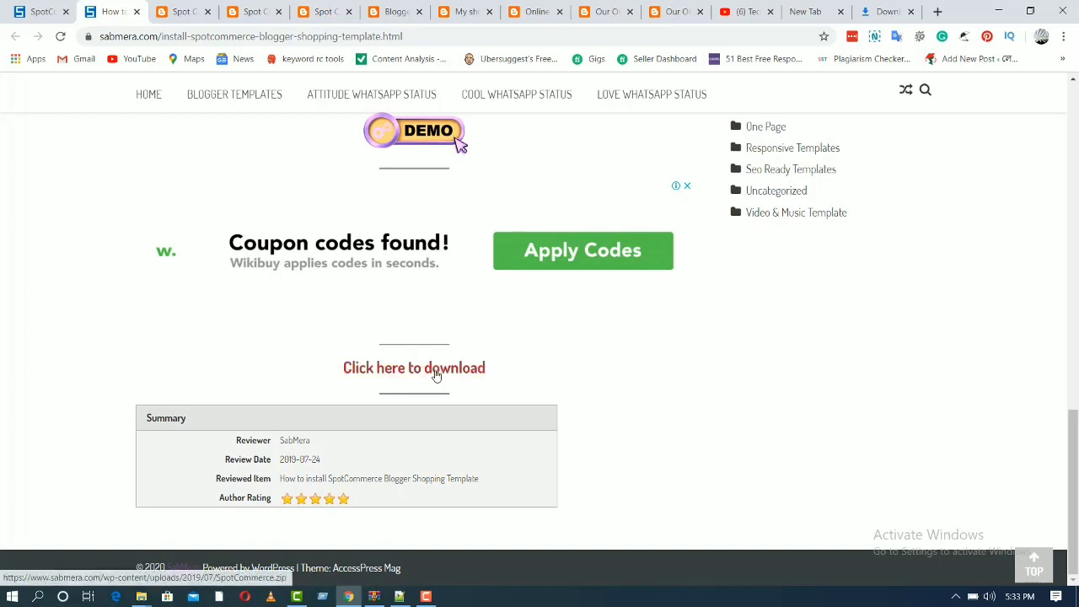
{"action": "left_click", "coordinate": [380, 379]}
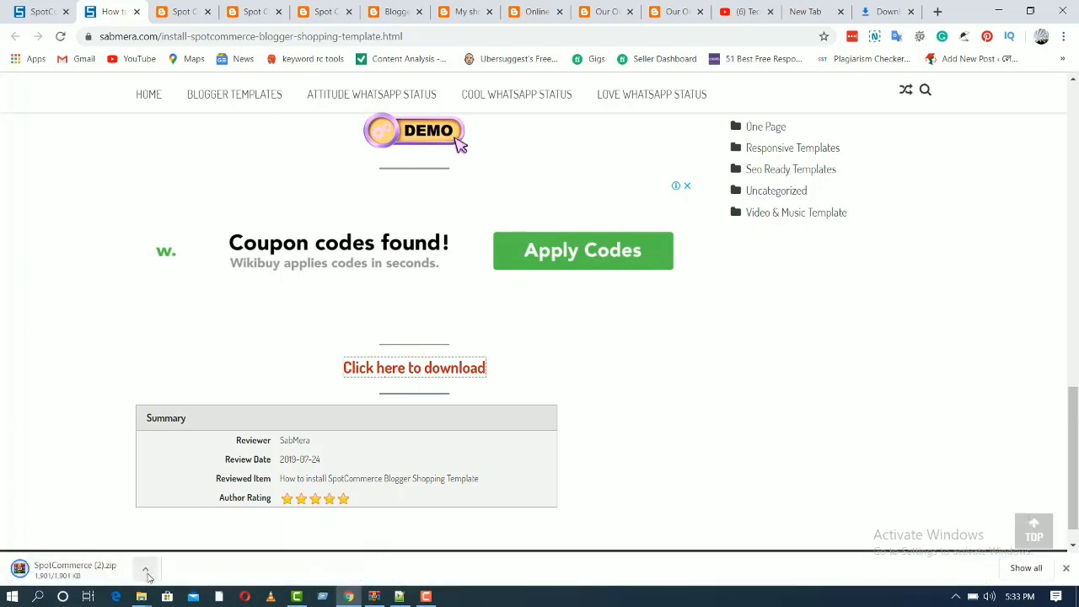
Open the downloaded SpotCommerce (2).zip archive and browse its __MACOSX folder.
{"action": "left_click", "coordinate": [145, 571]}
{"action": "left_click", "coordinate": [189, 466]}
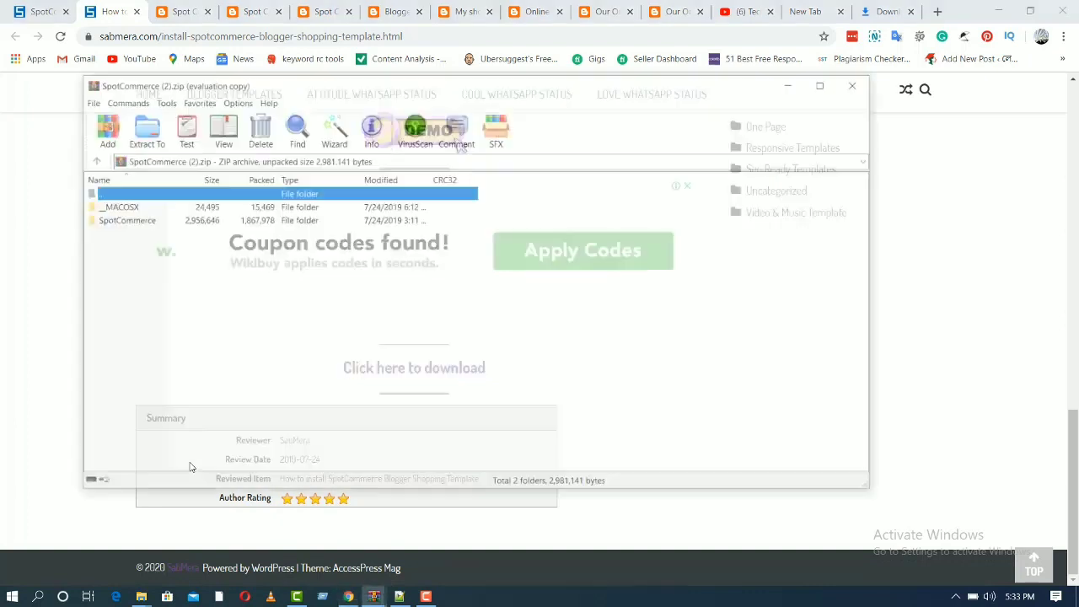
{"action": "left_click", "coordinate": [122, 218]}
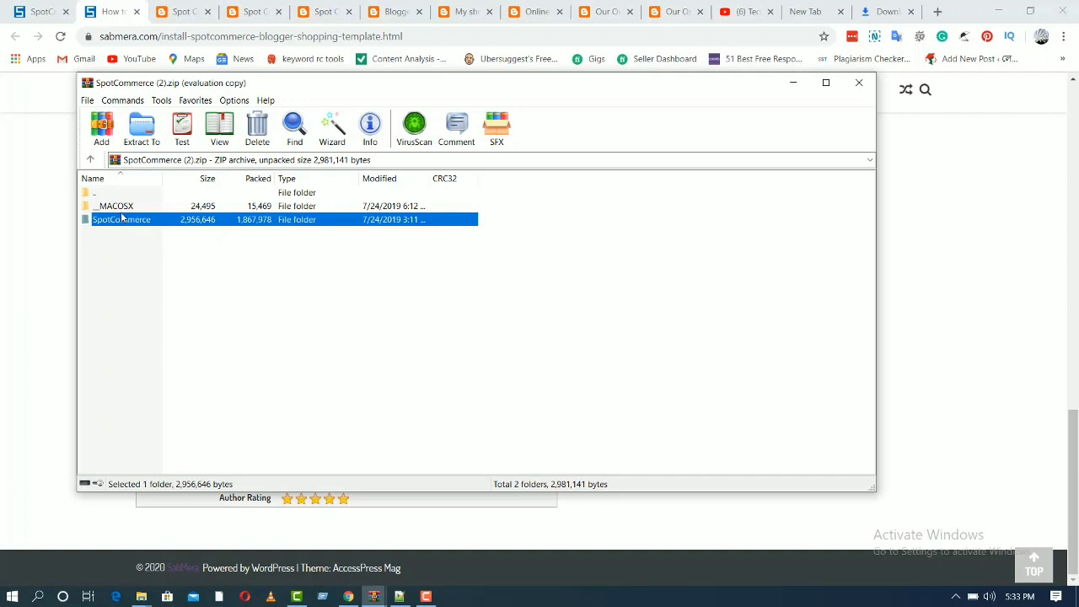
{"action": "double_click", "coordinate": [132, 207]}
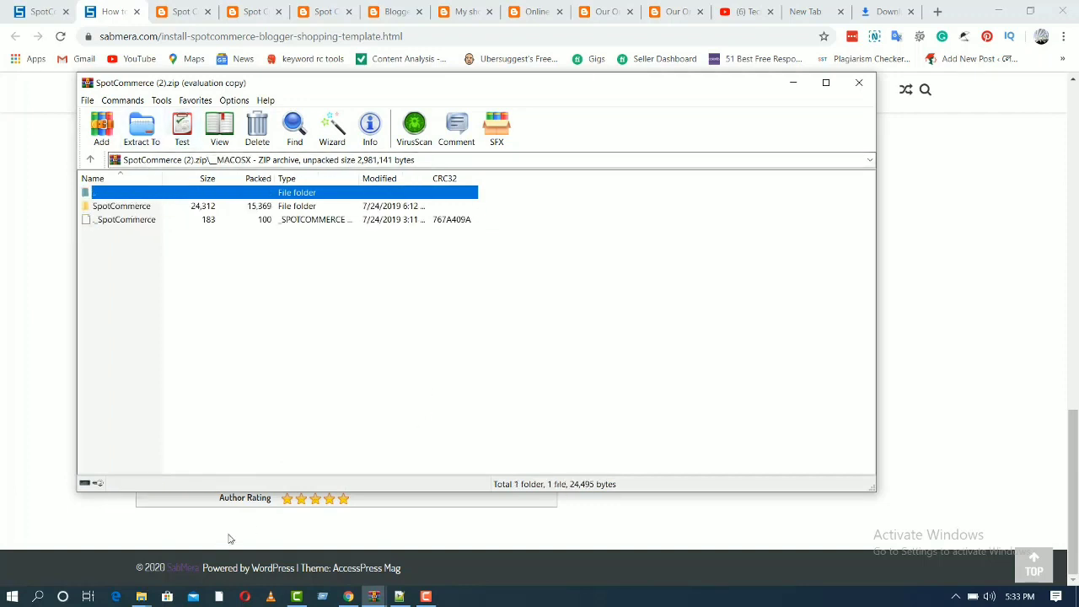
Open spotcommerce_v1_2_4.xml from the SpotCommerce (1) folder in Downloads with Notepad++.
{"action": "left_click", "coordinate": [143, 597]}
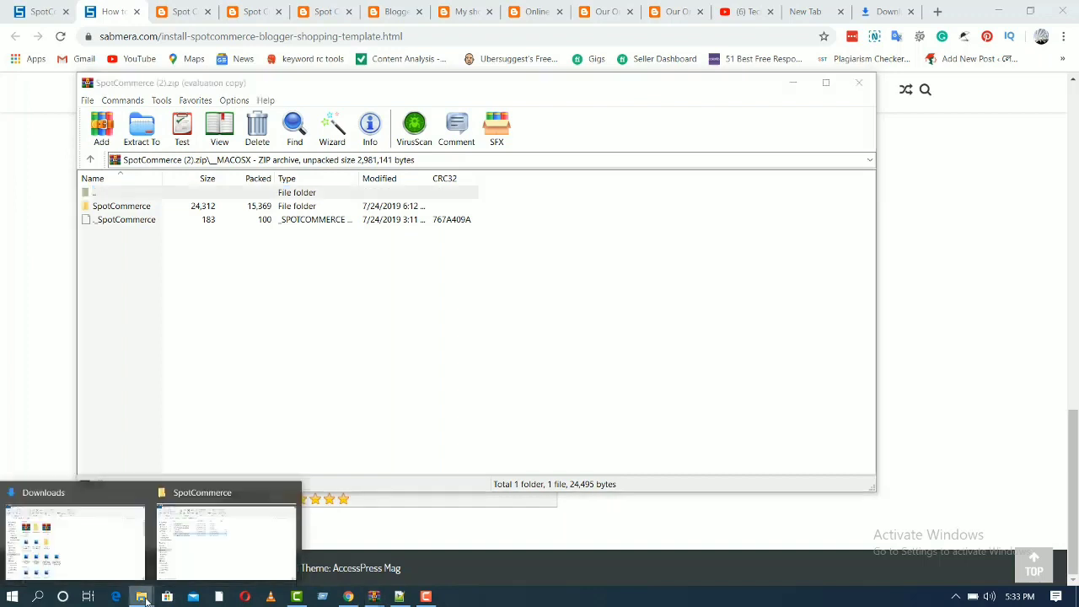
{"action": "left_click", "coordinate": [106, 549]}
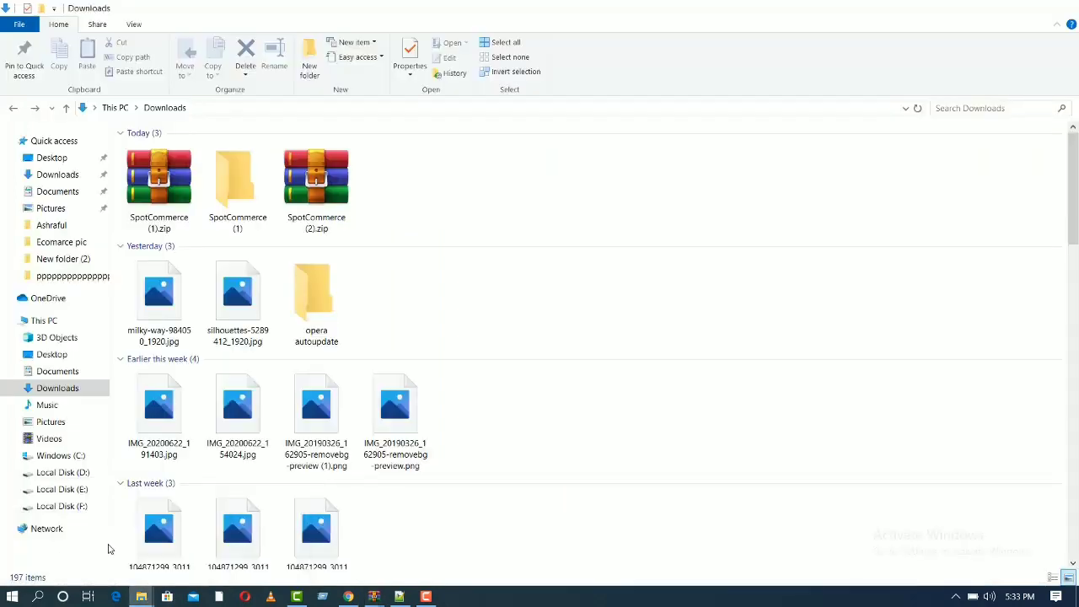
{"action": "double_click", "coordinate": [225, 168]}
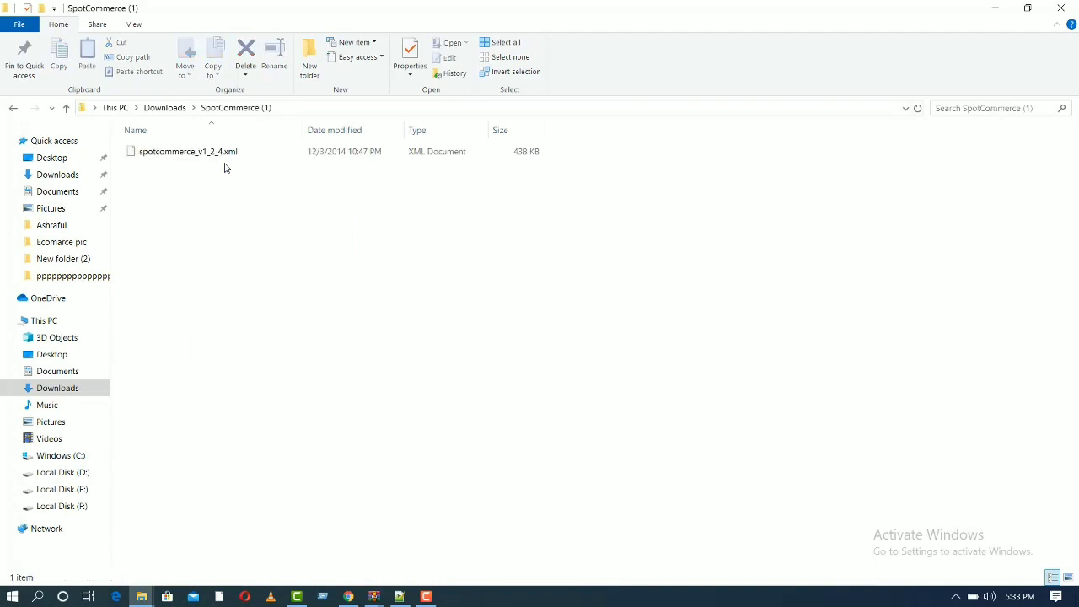
{"action": "right_click", "coordinate": [194, 160]}
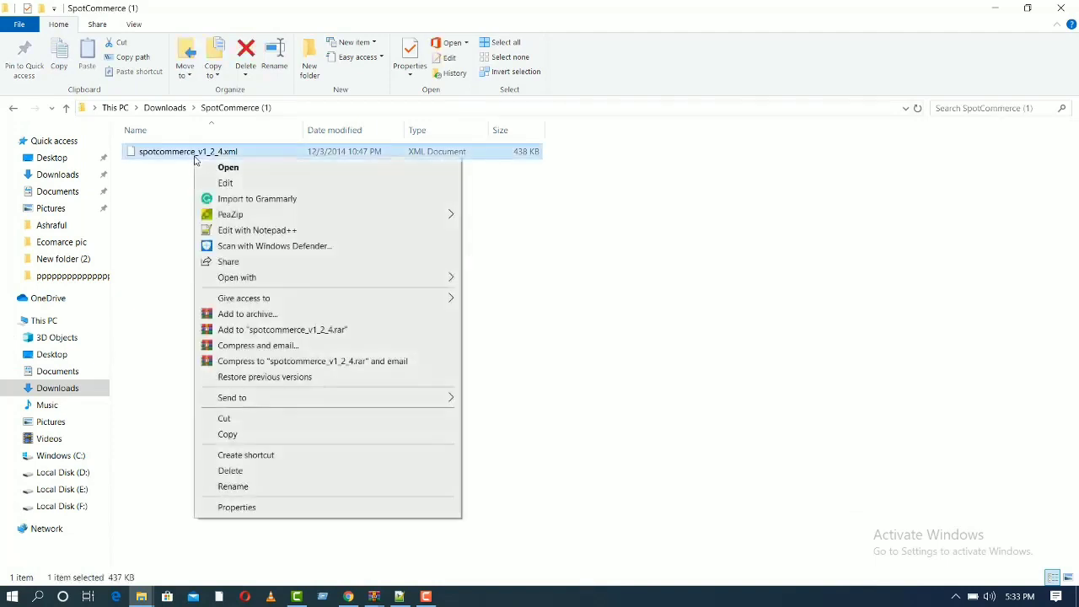
{"action": "left_click", "coordinate": [237, 230]}
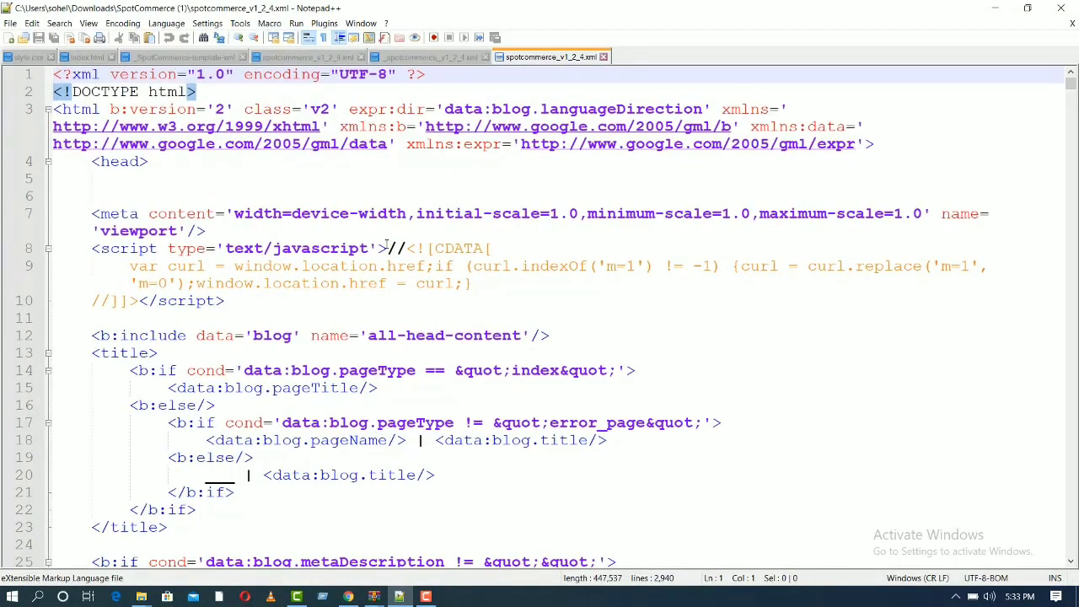
Skim the template's XML code, then select and copy all of it.
{"action": "scroll", "coordinate": [728, 299], "scroll_direction": "down", "scroll_amount": 20}
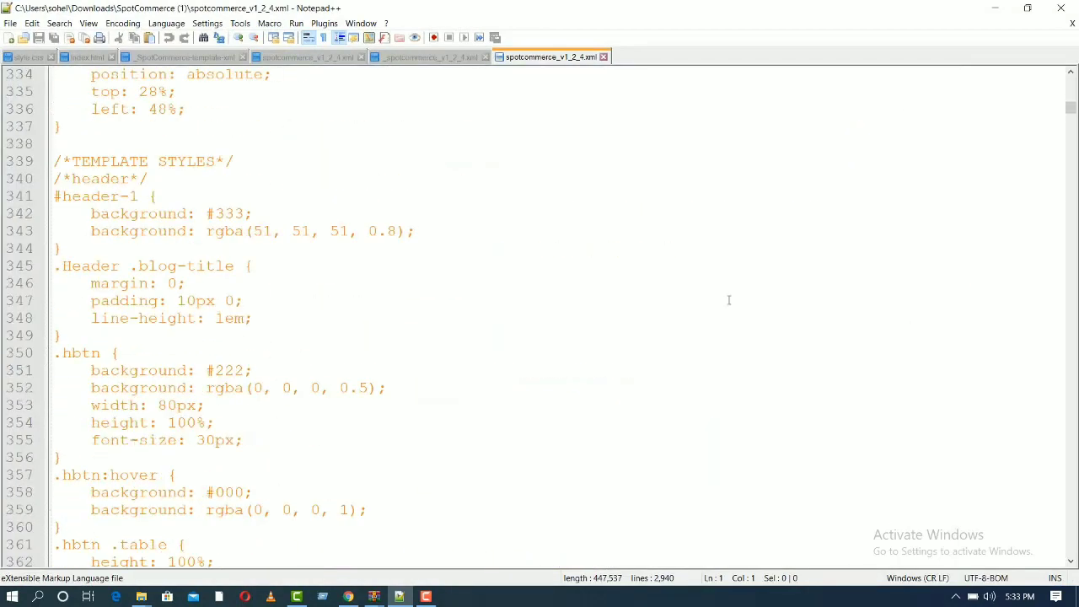
{"action": "scroll", "coordinate": [728, 299], "scroll_direction": "up", "scroll_amount": 20}
{"action": "key", "text": "ctrl+a"}
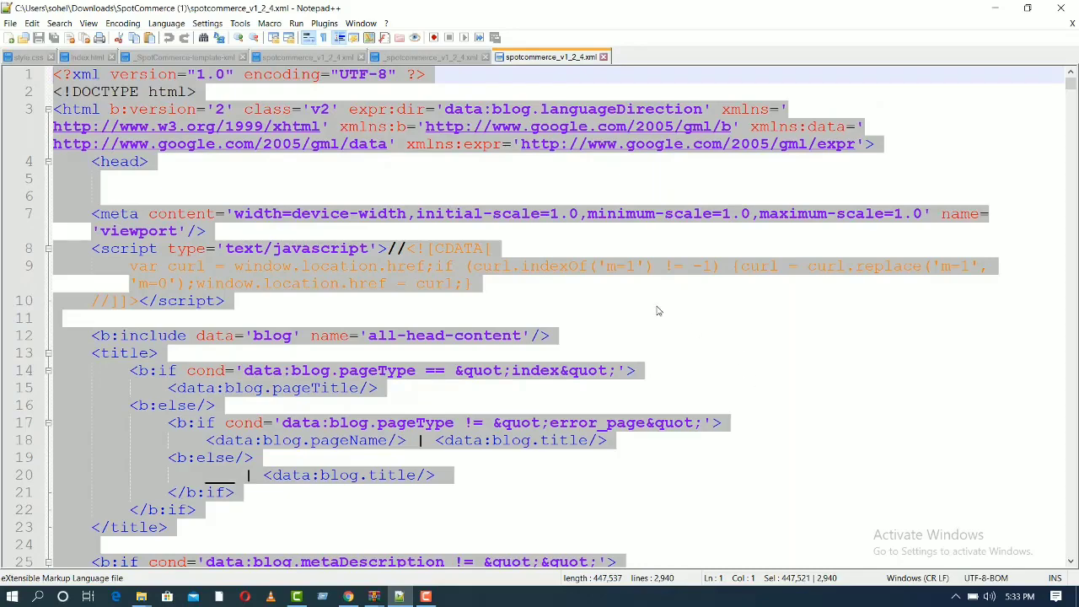
Switch to Chrome and open the HTML editor for the My shop theme in Blogger.
{"action": "left_click", "coordinate": [346, 597]}
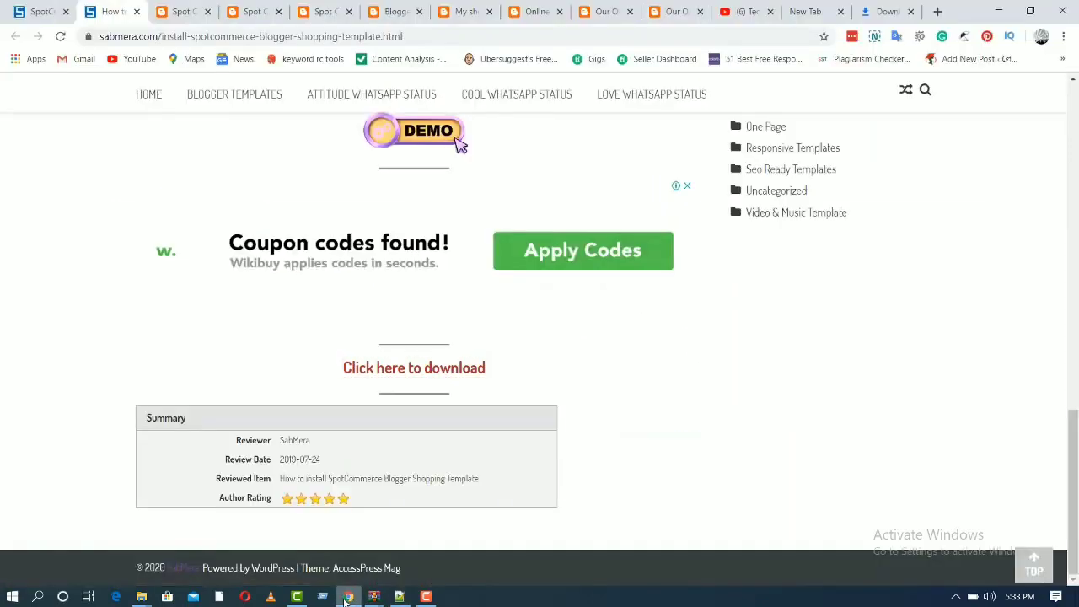
{"action": "left_click", "coordinate": [169, 11]}
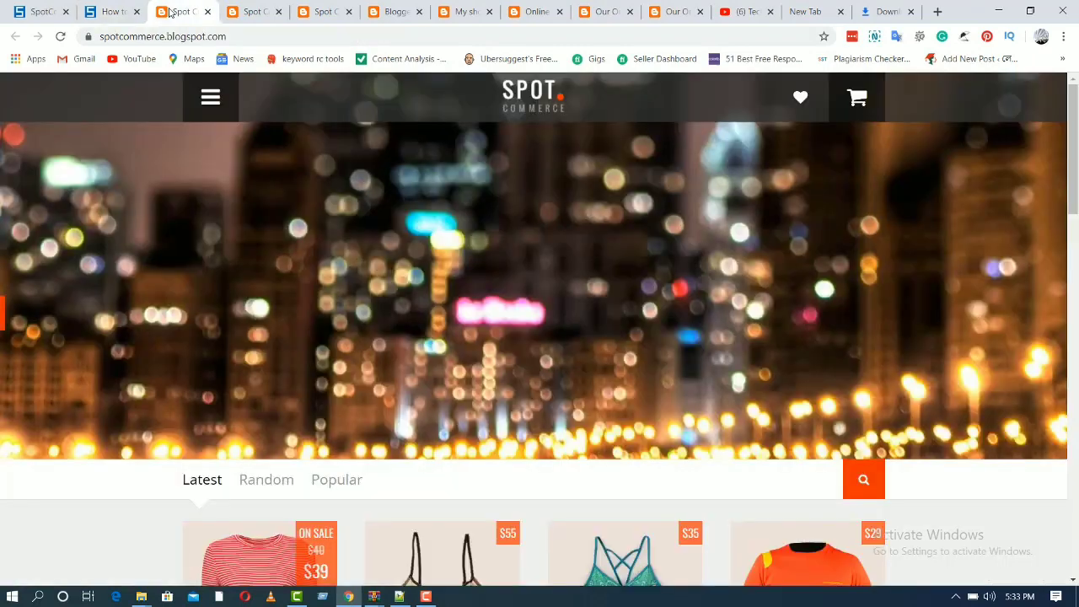
{"action": "left_click", "coordinate": [253, 12]}
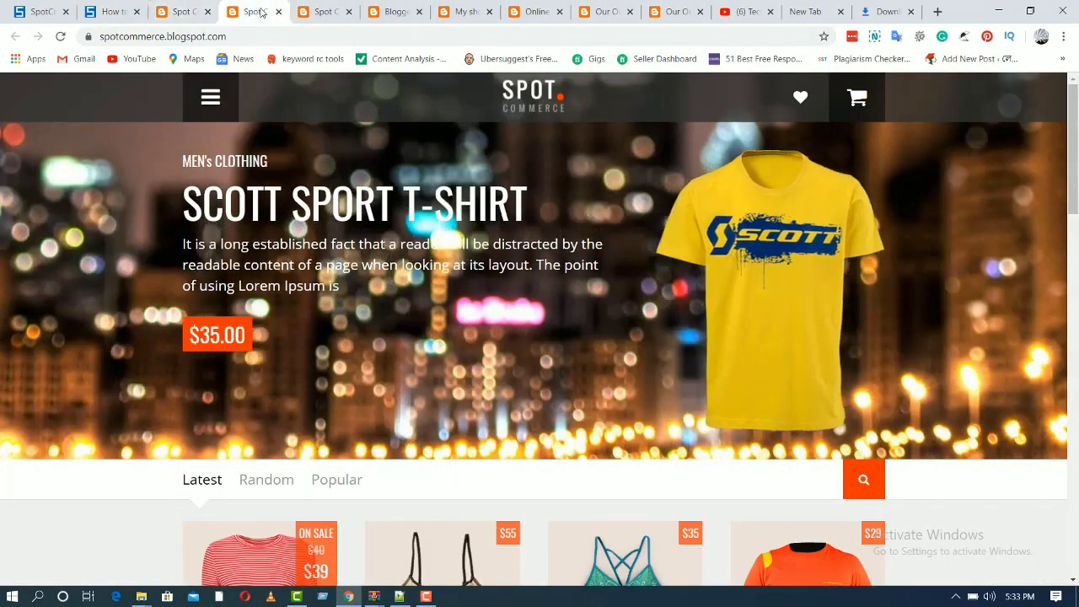
{"action": "left_click", "coordinate": [327, 14]}
{"action": "left_click", "coordinate": [392, 12]}
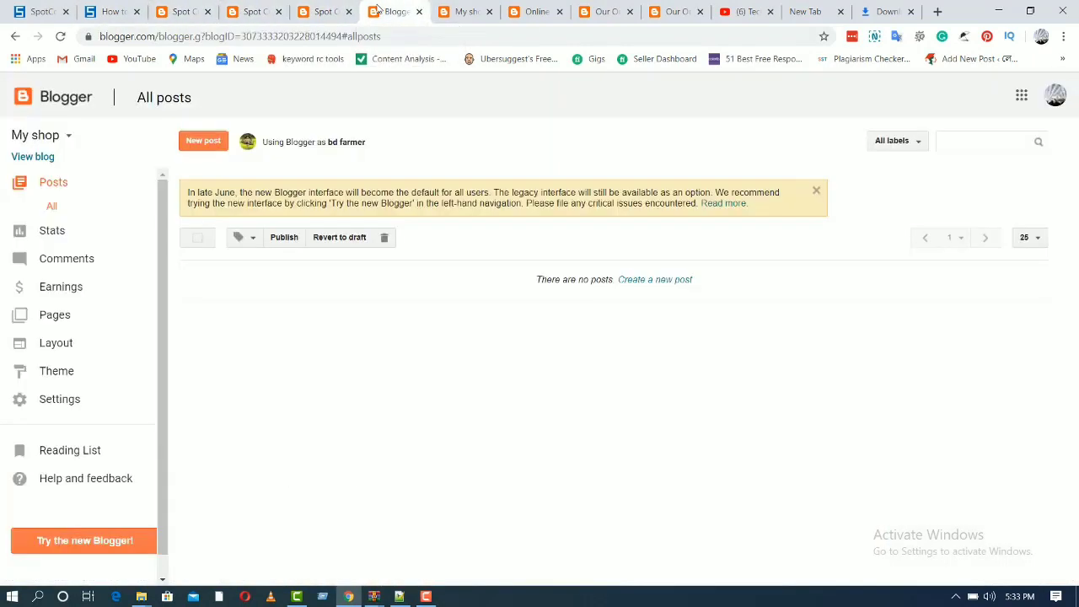
{"action": "left_click", "coordinate": [44, 372]}
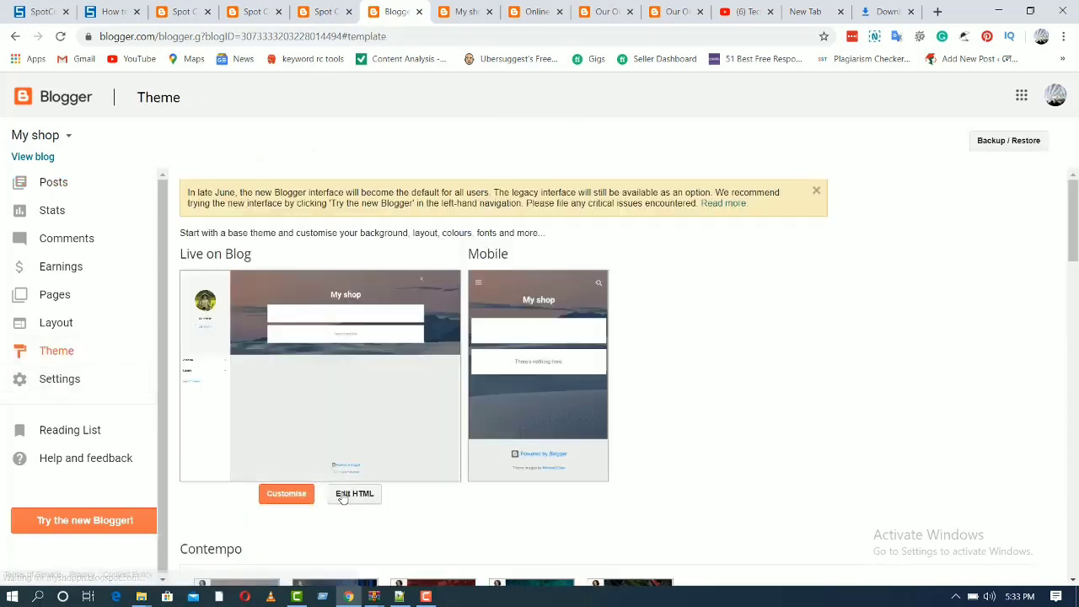
{"action": "left_click", "coordinate": [354, 494]}
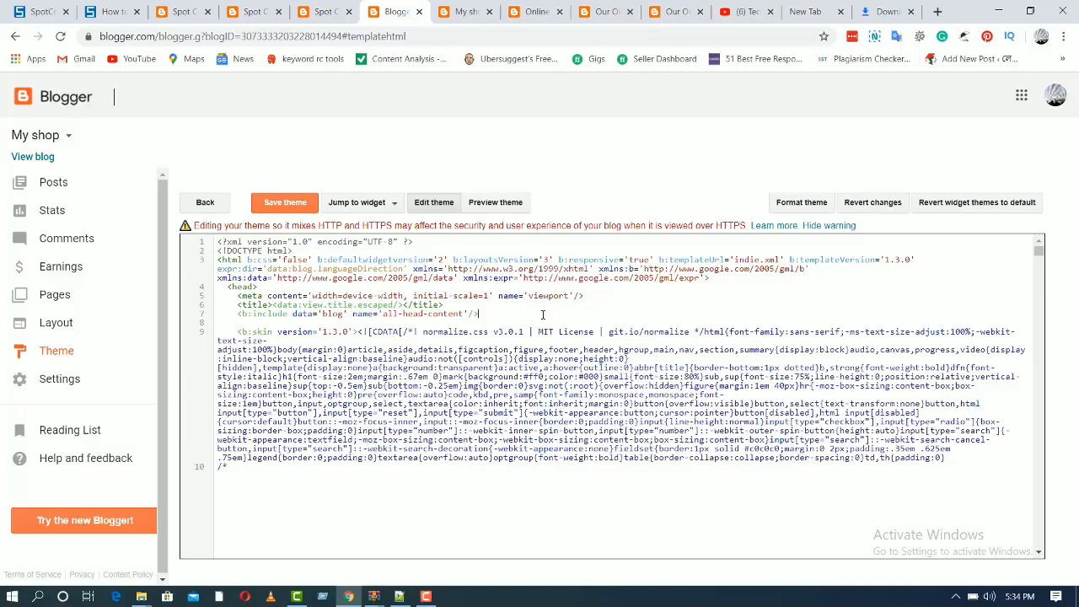
Replace the entire theme HTML with the copied SpotCommerce code and save the theme.
{"action": "key", "text": "ctrl+a"}
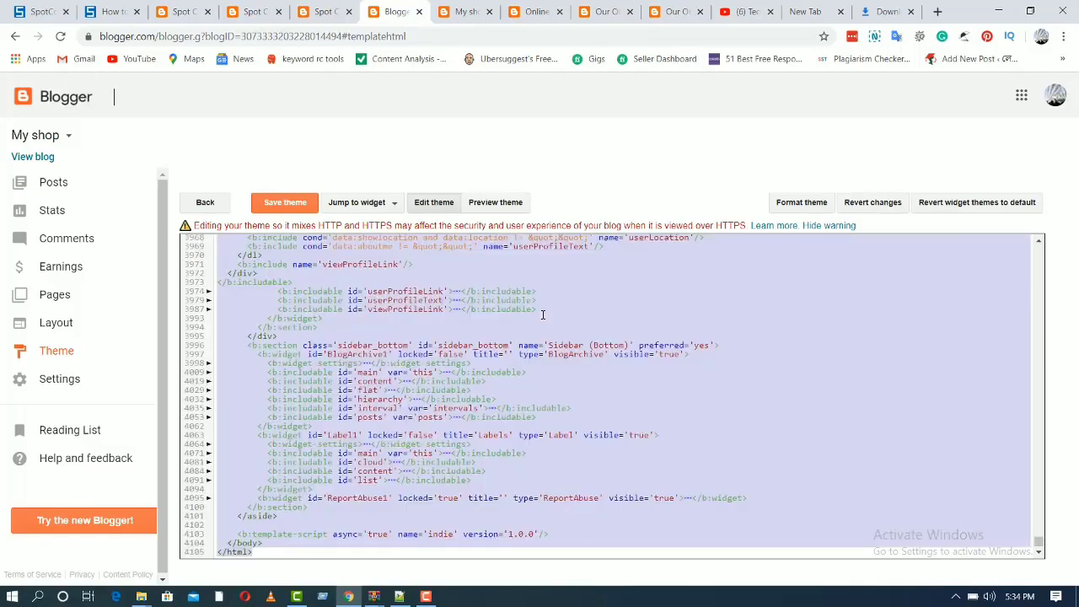
{"action": "key", "text": "ctrl+v"}
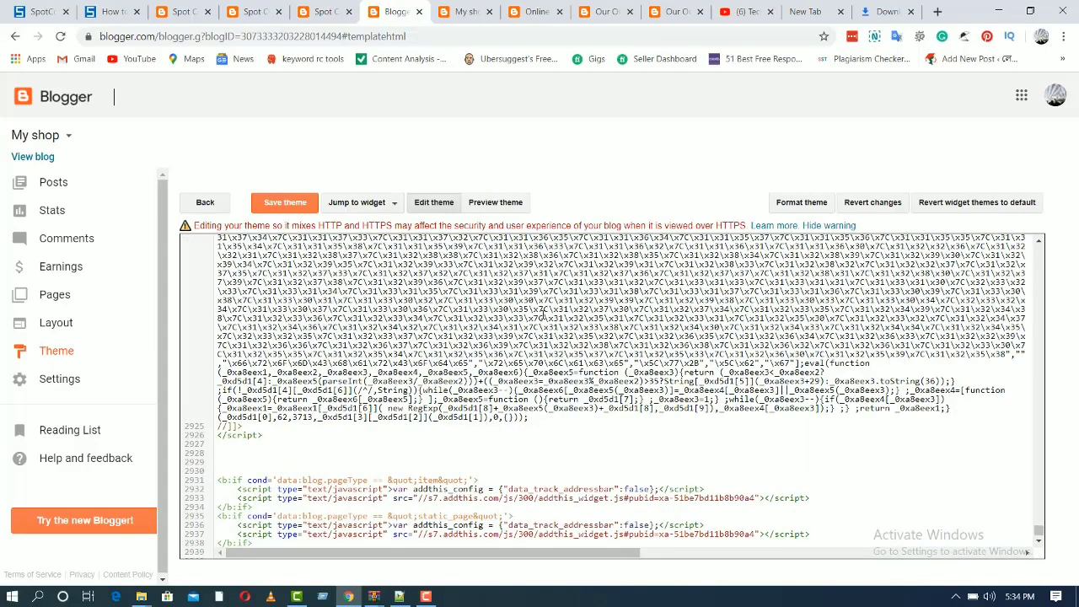
{"action": "left_click", "coordinate": [286, 203]}
View the My shop blog, reload its home page and check the new template down to the footer.
{"action": "left_click", "coordinate": [32, 158]}
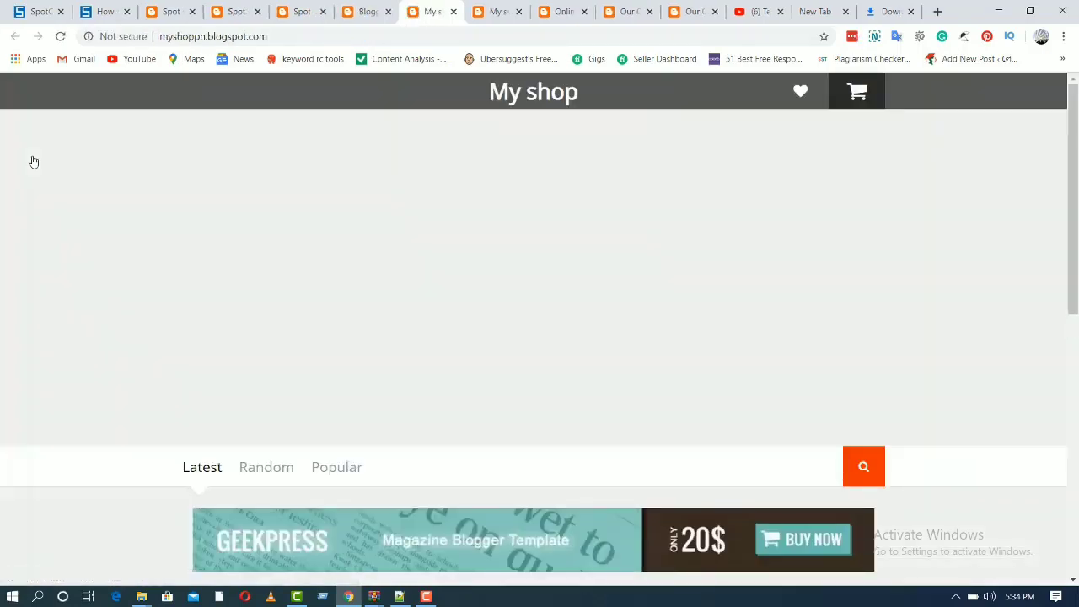
{"action": "right_click", "coordinate": [542, 200]}
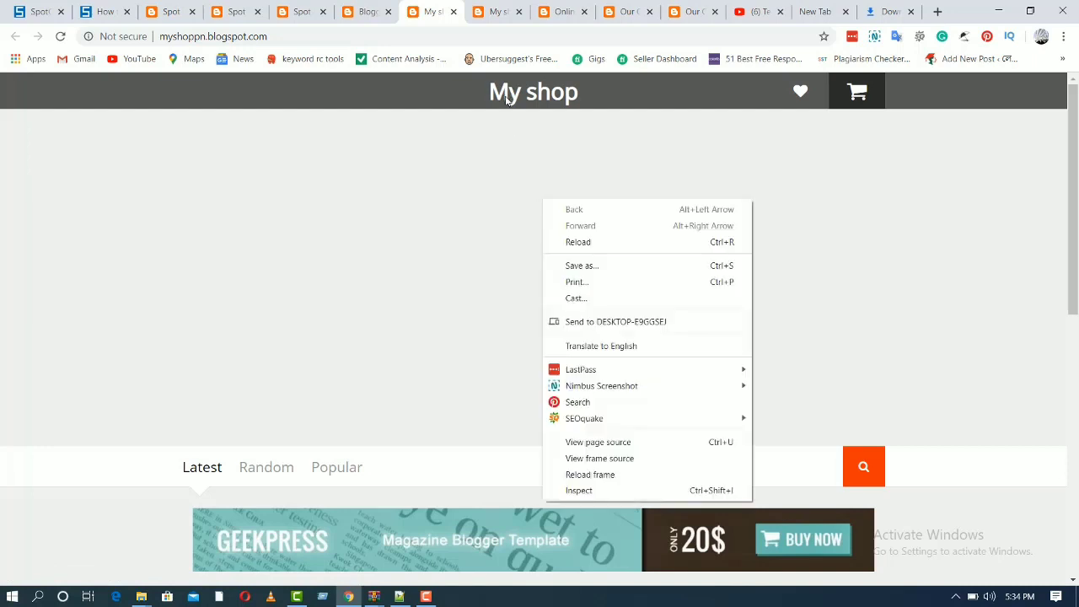
{"action": "left_click", "coordinate": [507, 100]}
{"action": "left_click", "coordinate": [508, 100]}
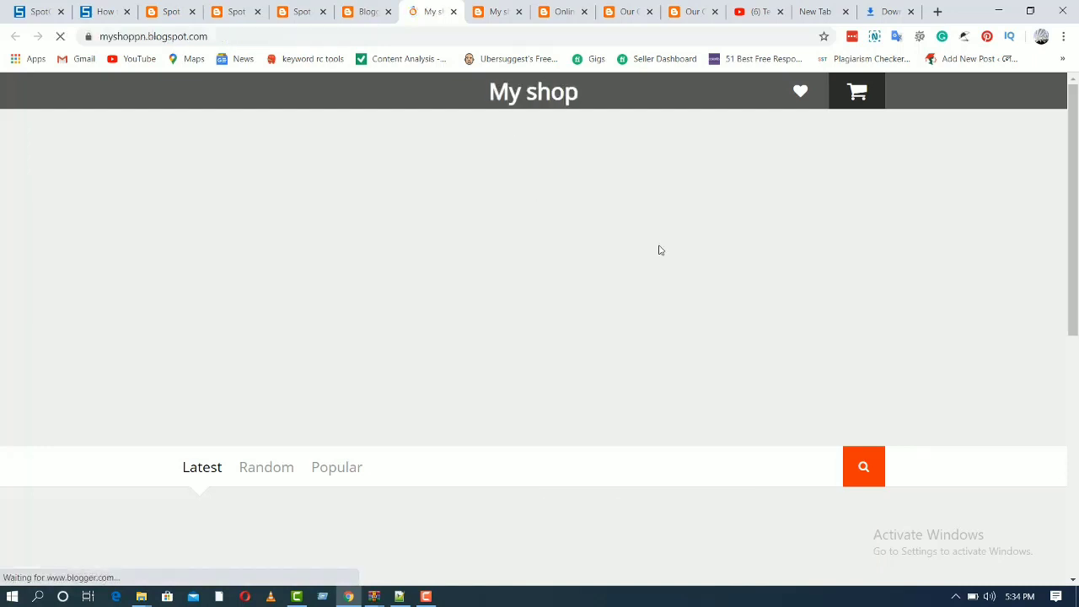
{"action": "scroll", "coordinate": [661, 251], "scroll_direction": "down", "scroll_amount": 5}
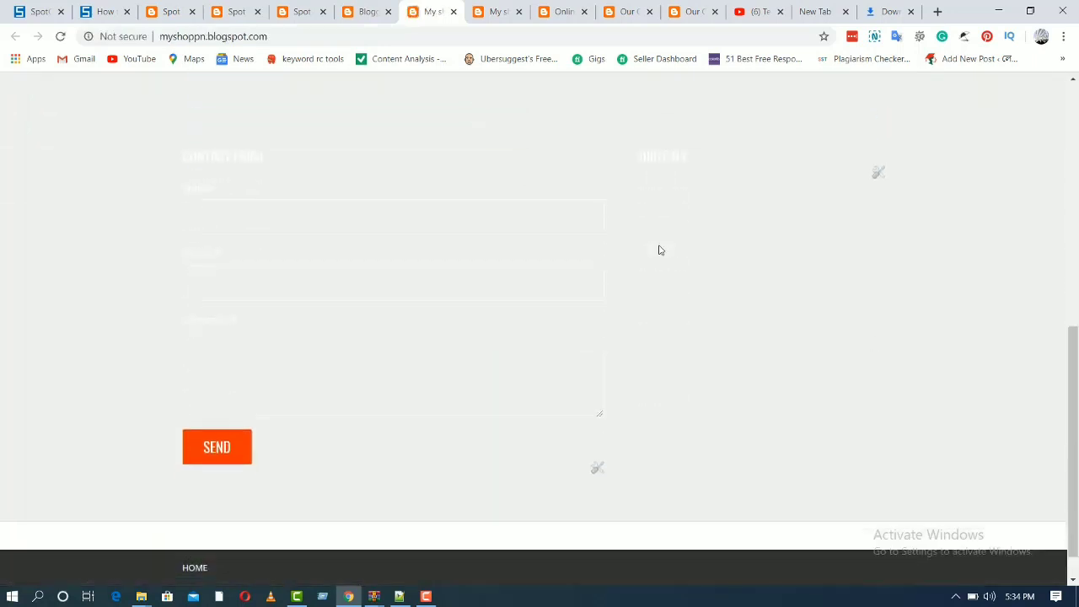
{"action": "scroll", "coordinate": [660, 251], "scroll_direction": "up", "scroll_amount": 10}
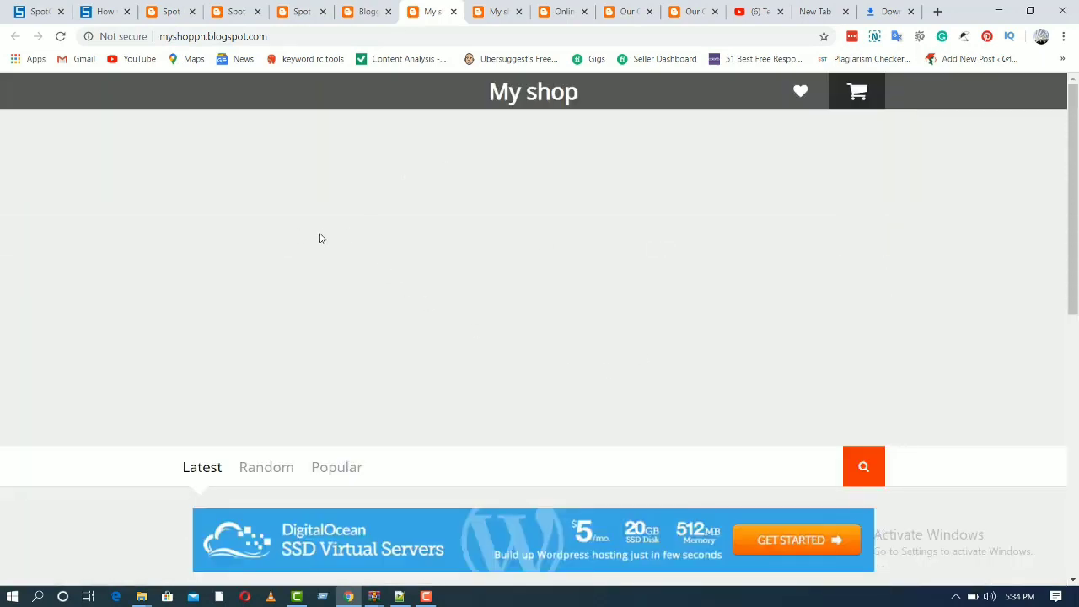
{"action": "scroll", "coordinate": [549, 393], "scroll_direction": "down", "scroll_amount": 5}
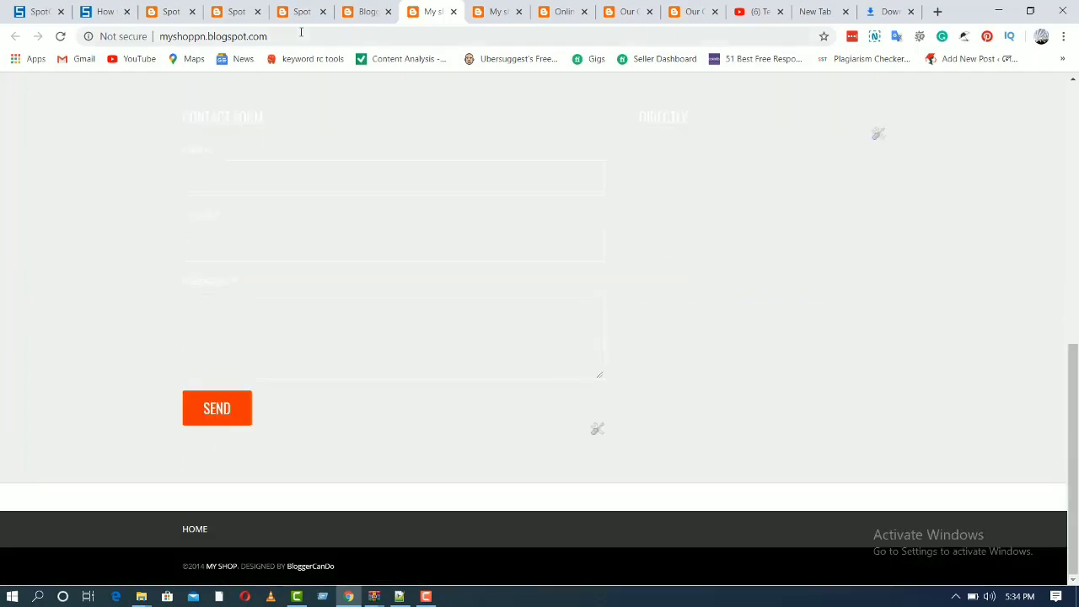
Return to the Blogger dashboard and open the My shop layout at its header gadgets.
{"action": "left_click", "coordinate": [364, 11]}
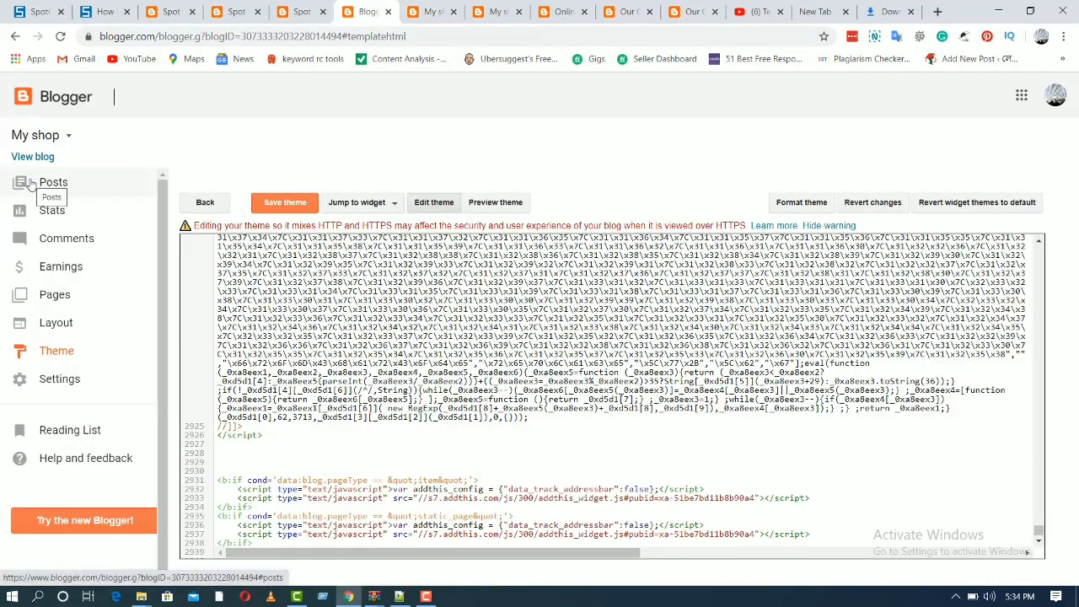
{"action": "left_click", "coordinate": [55, 334]}
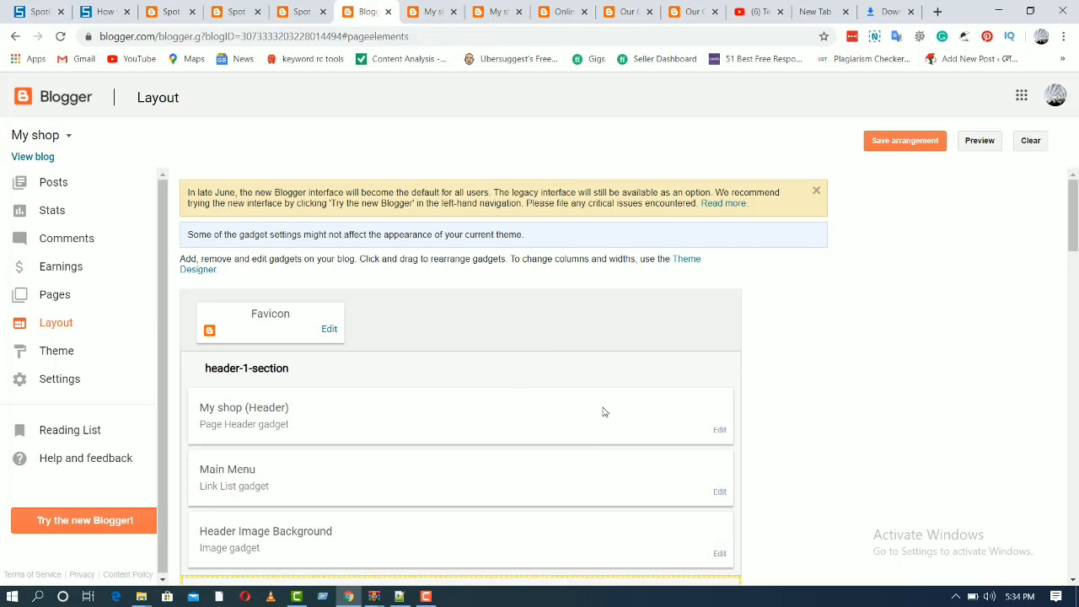
{"action": "scroll", "coordinate": [603, 412], "scroll_direction": "down", "scroll_amount": 1}
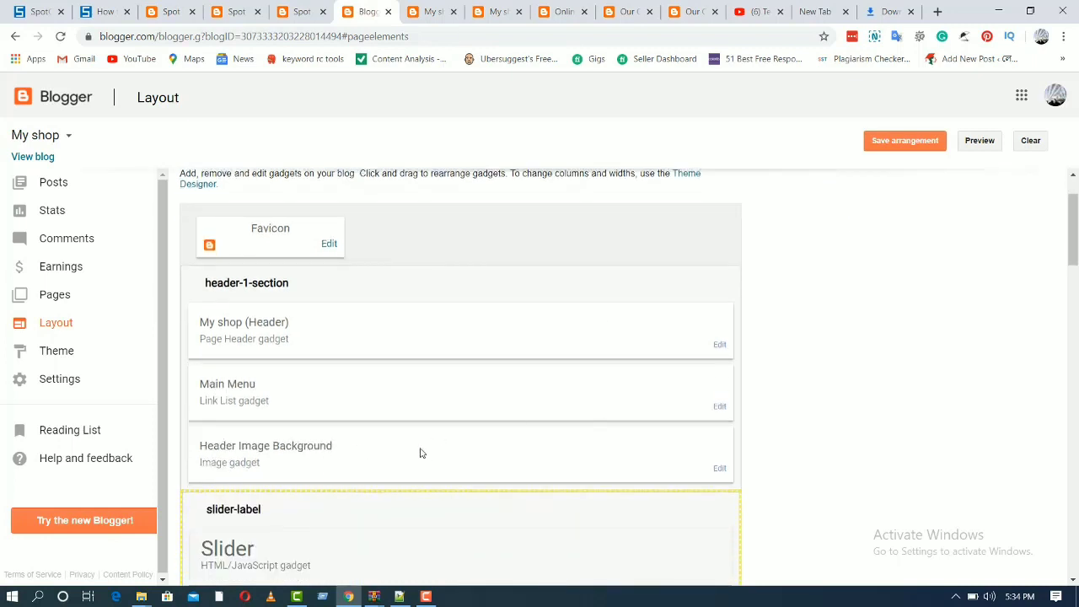
Upload slider-background.jpg from the Ecomarce pic folder to the Header Image Background gadget and save it.
{"action": "left_click", "coordinate": [720, 469]}
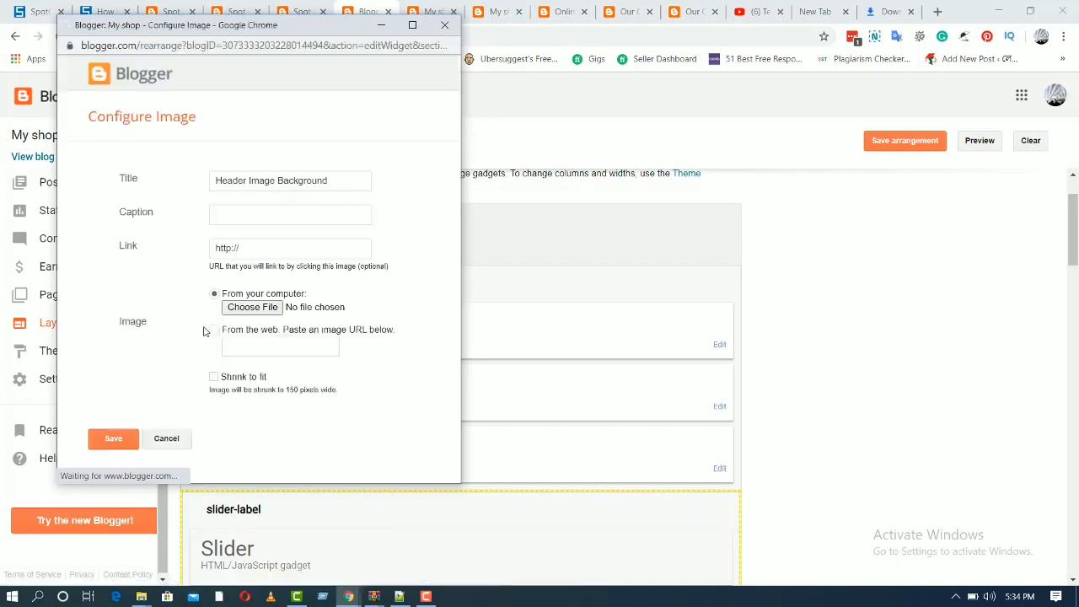
{"action": "left_click", "coordinate": [250, 309]}
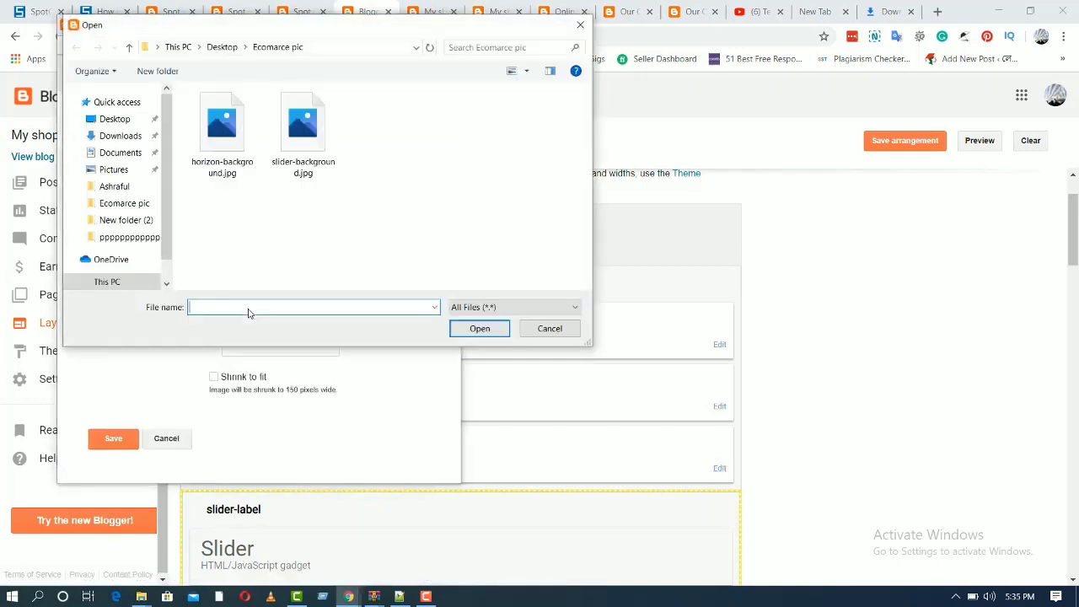
{"action": "left_click", "coordinate": [297, 155]}
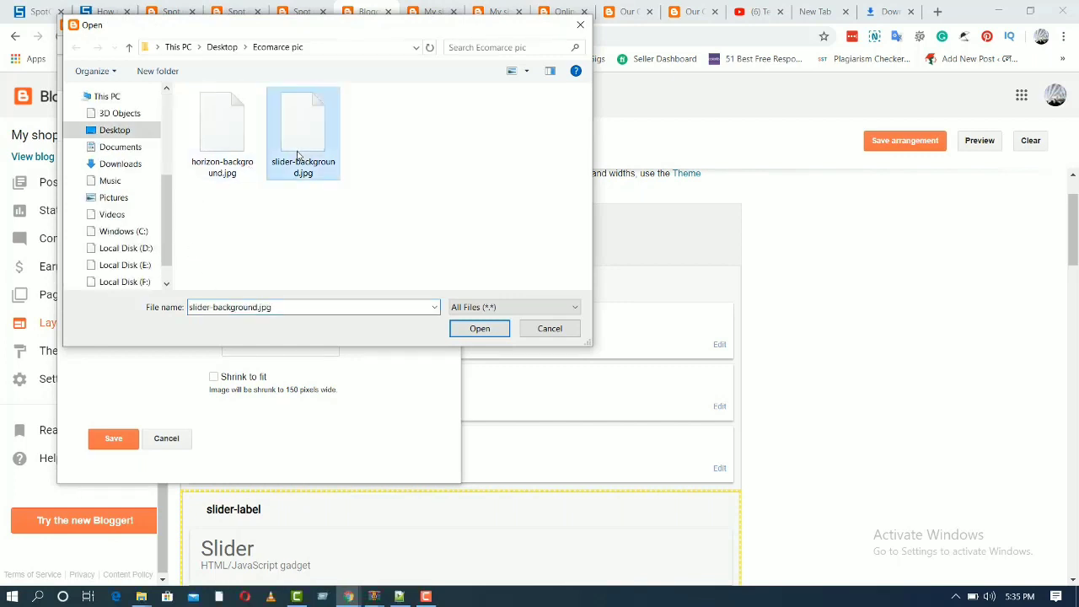
{"action": "left_click", "coordinate": [479, 329]}
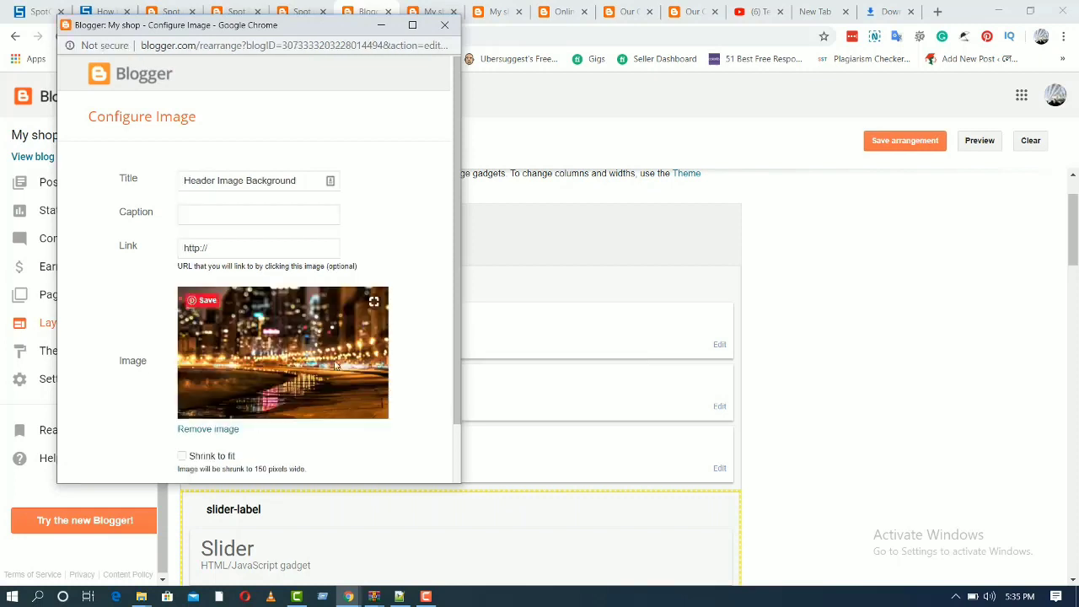
{"action": "scroll", "coordinate": [253, 337], "scroll_direction": "down", "scroll_amount": 1}
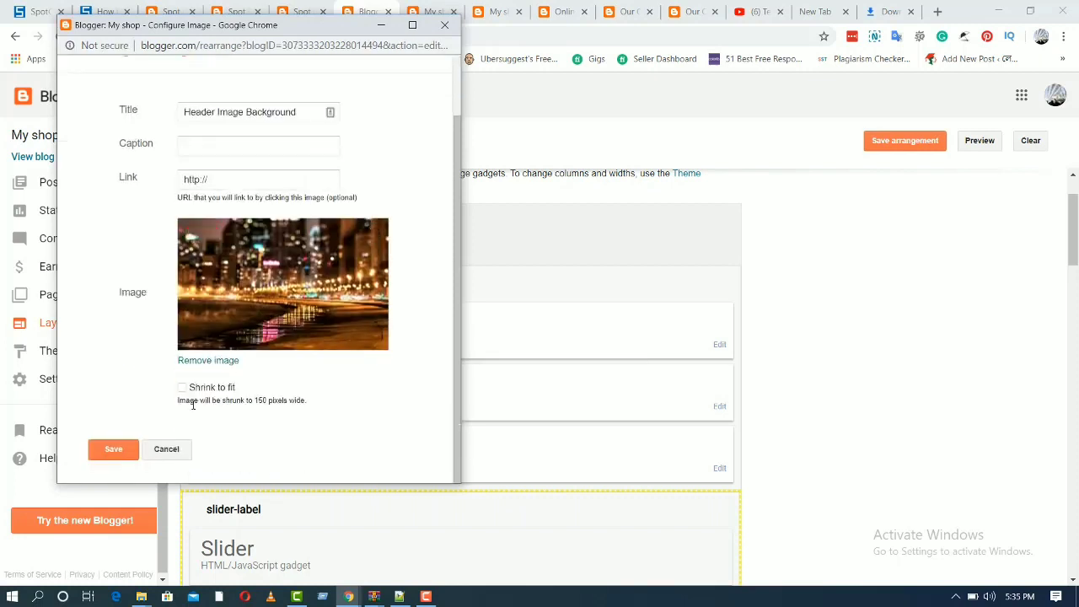
{"action": "left_click", "coordinate": [113, 449]}
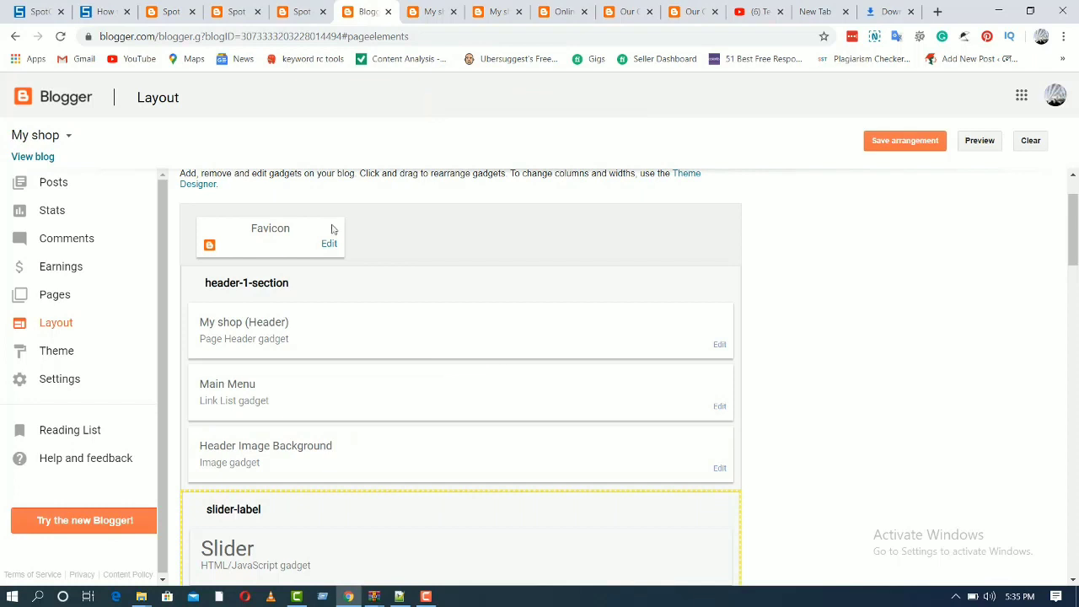
Reload the My shop blog page and check the header image background above the Latest, Random and Popular links.
{"action": "left_click", "coordinate": [430, 11]}
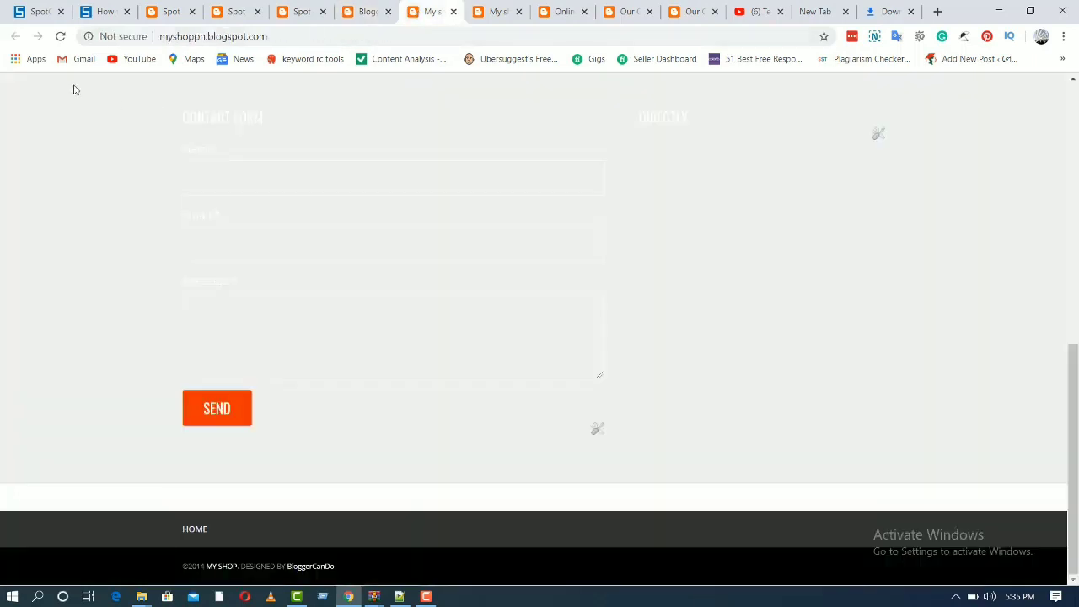
{"action": "left_click", "coordinate": [60, 36]}
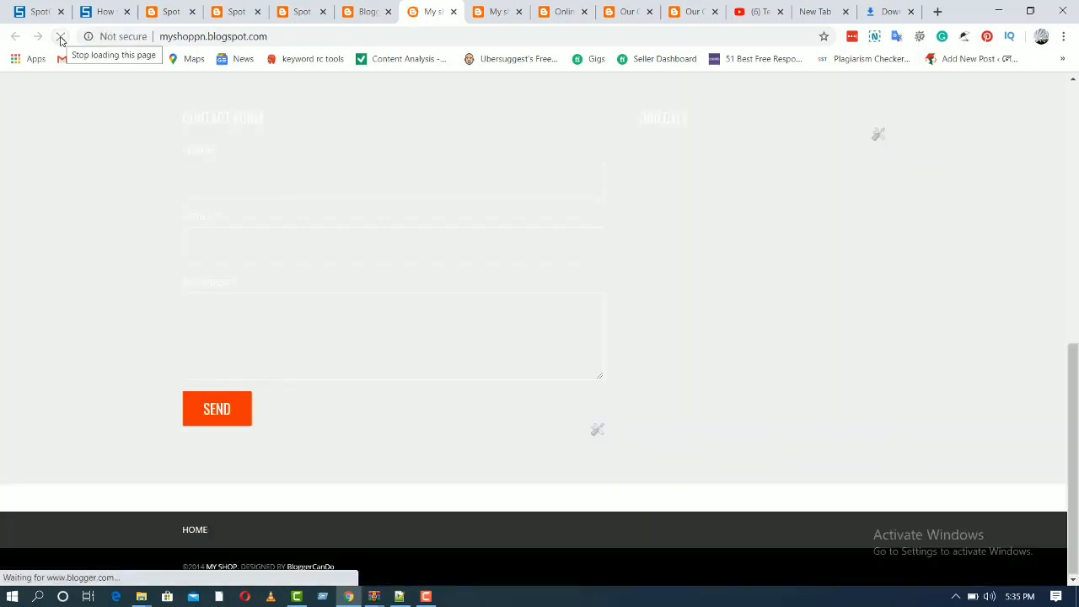
{"action": "scroll", "coordinate": [615, 129], "scroll_direction": "up", "scroll_amount": 10}
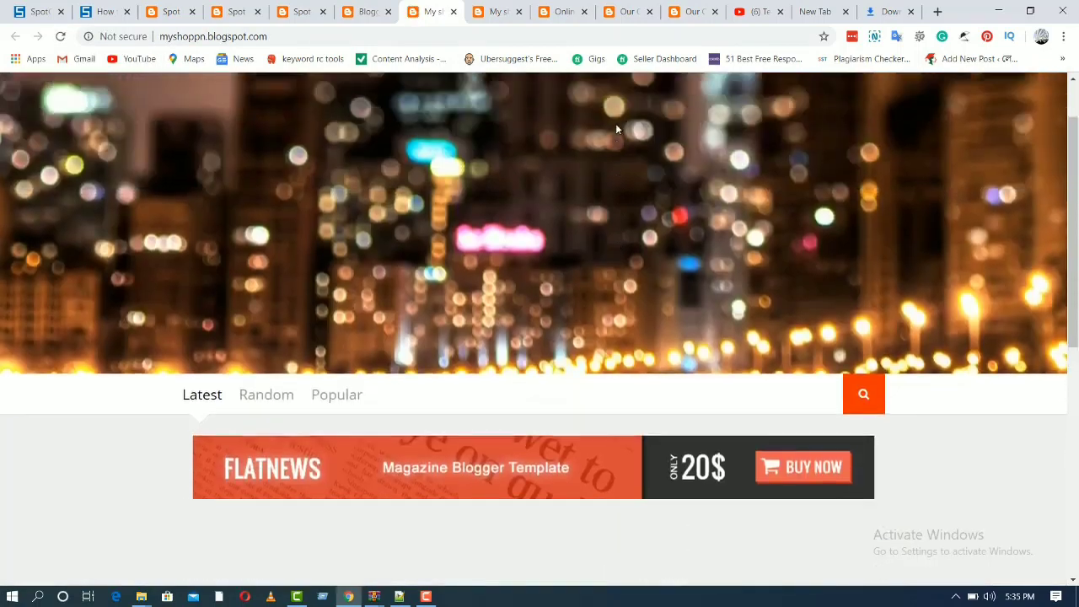
{"action": "scroll", "coordinate": [616, 129], "scroll_direction": "up", "scroll_amount": 2}
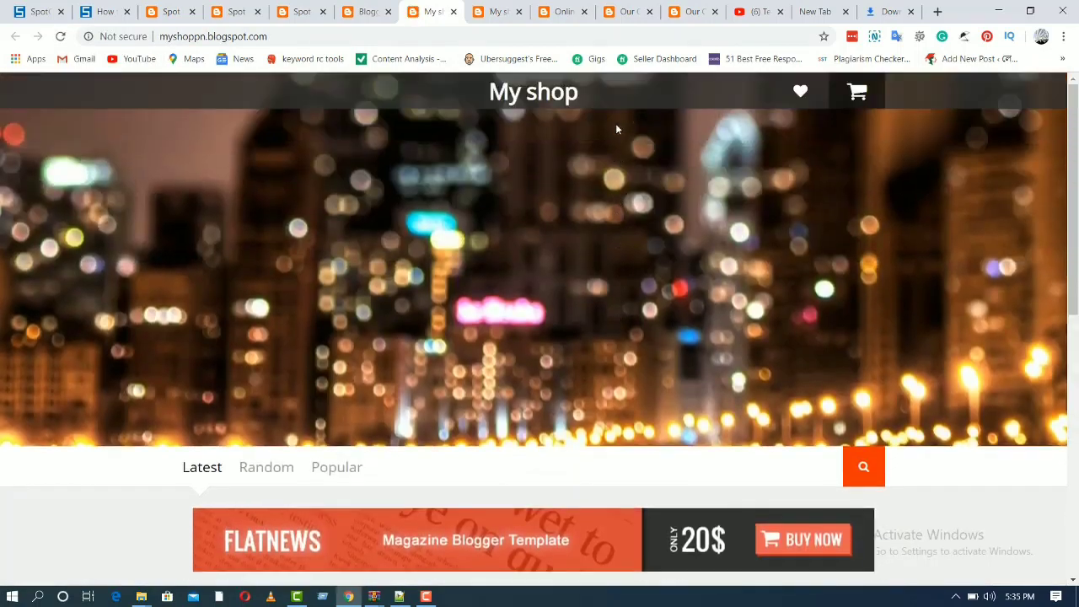
In the My shop layout, upload horizon-background.jpg to the Horizon Image Background gadget in home-horizon-section and save it.
{"action": "left_click", "coordinate": [368, 12]}
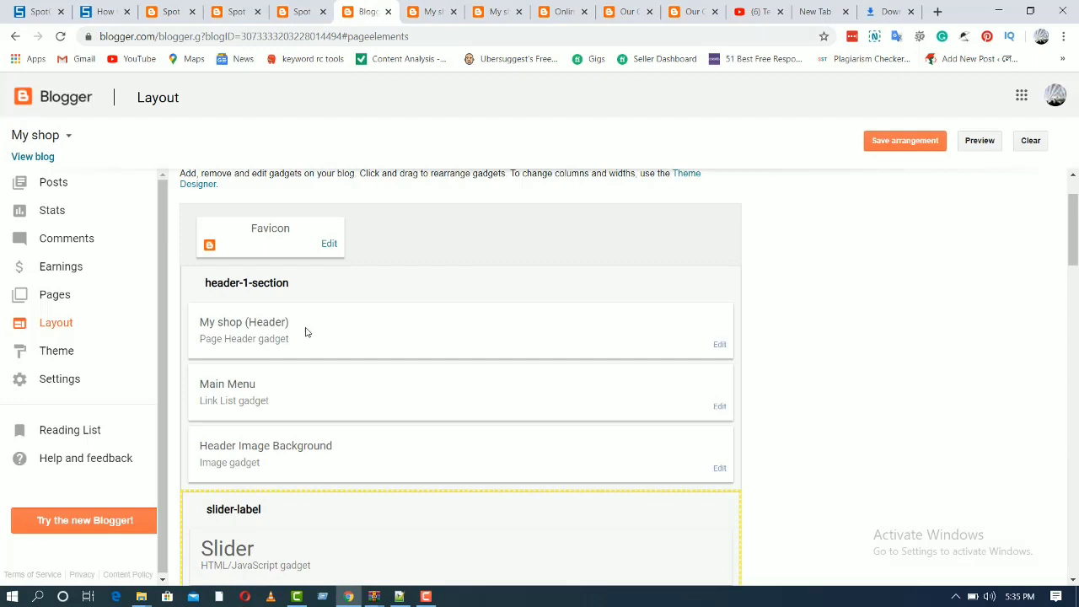
{"action": "scroll", "coordinate": [306, 332], "scroll_direction": "down", "scroll_amount": 6}
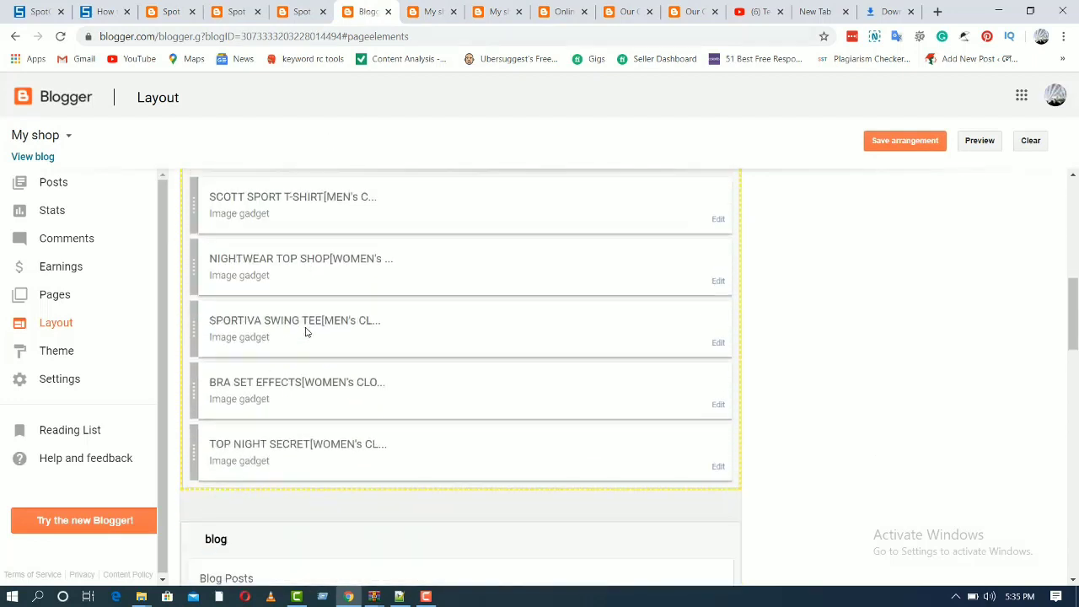
{"action": "scroll", "coordinate": [306, 332], "scroll_direction": "down", "scroll_amount": 6}
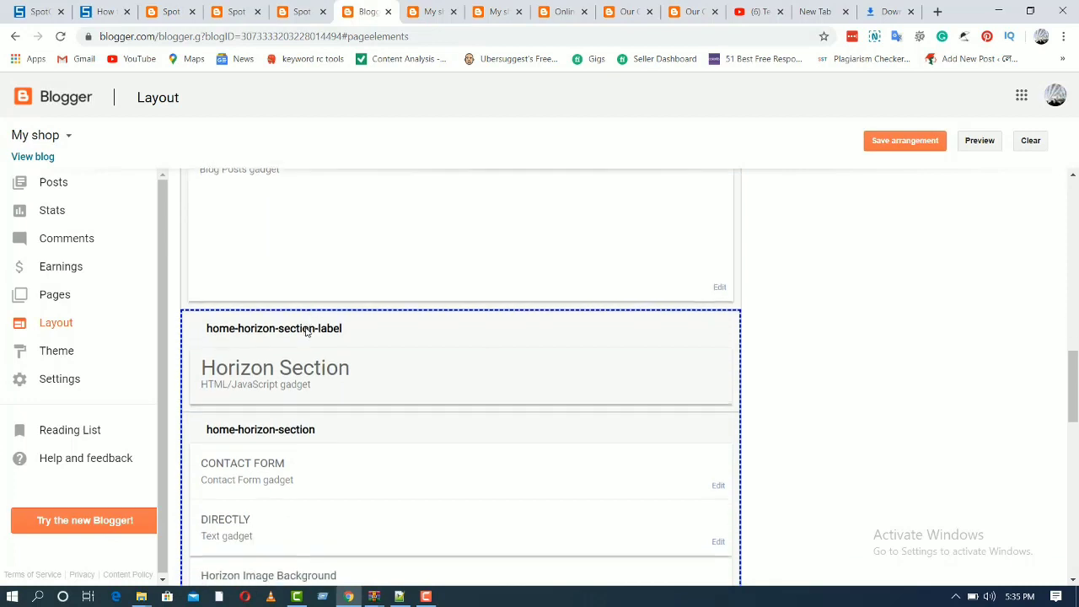
{"action": "scroll", "coordinate": [306, 332], "scroll_direction": "down", "scroll_amount": 3}
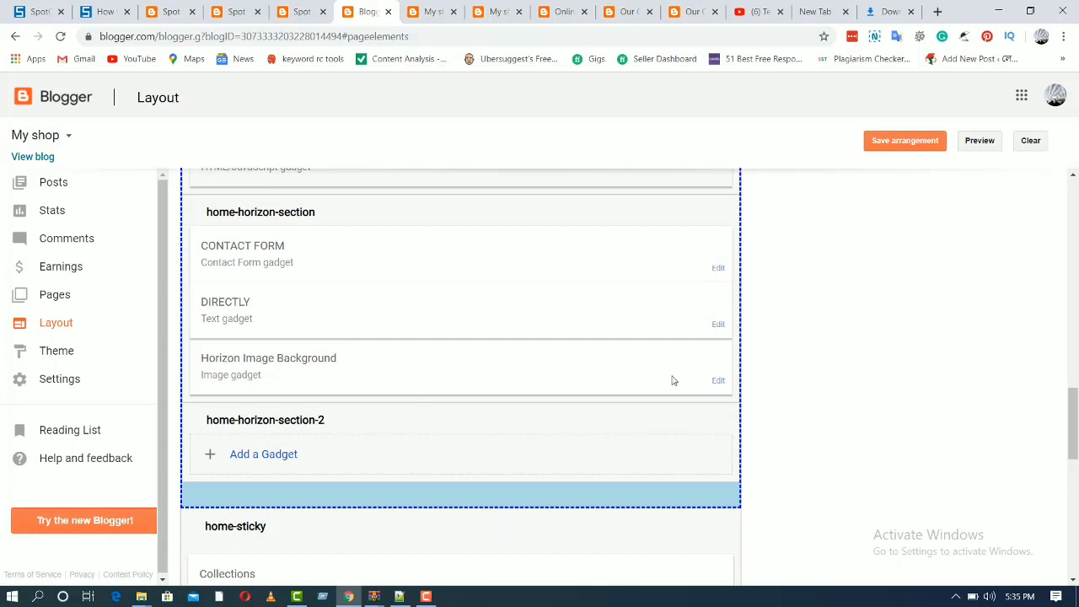
{"action": "left_click", "coordinate": [719, 382]}
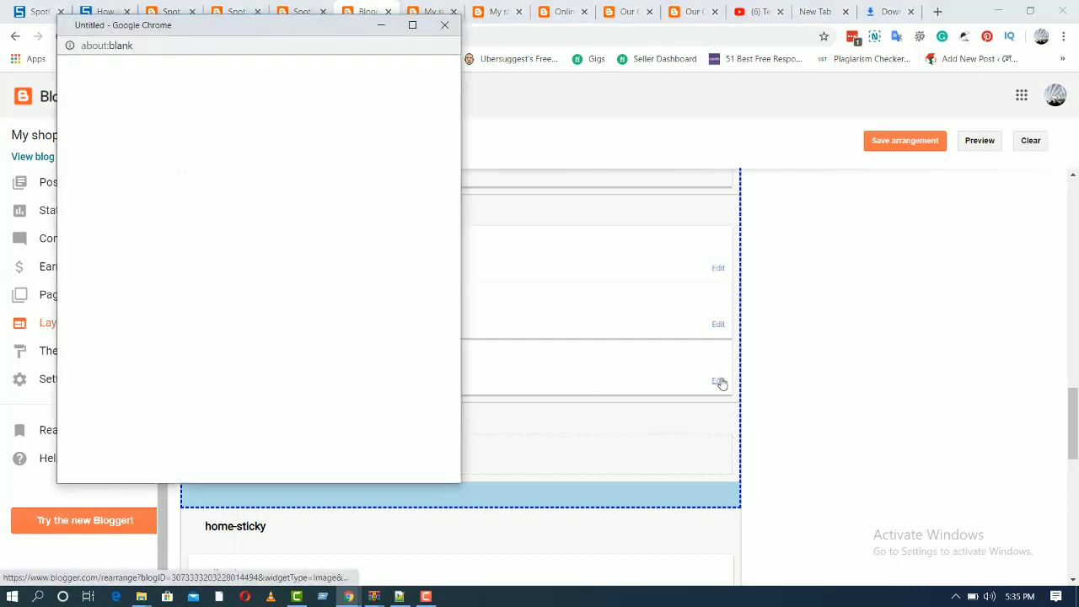
{"action": "left_click", "coordinate": [245, 308]}
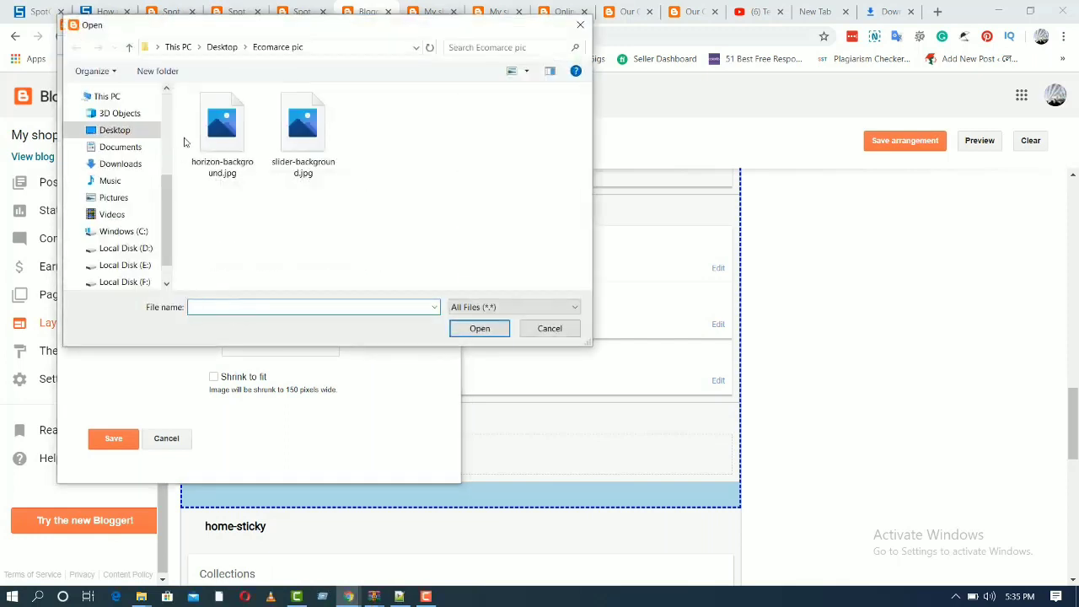
{"action": "left_click", "coordinate": [226, 135]}
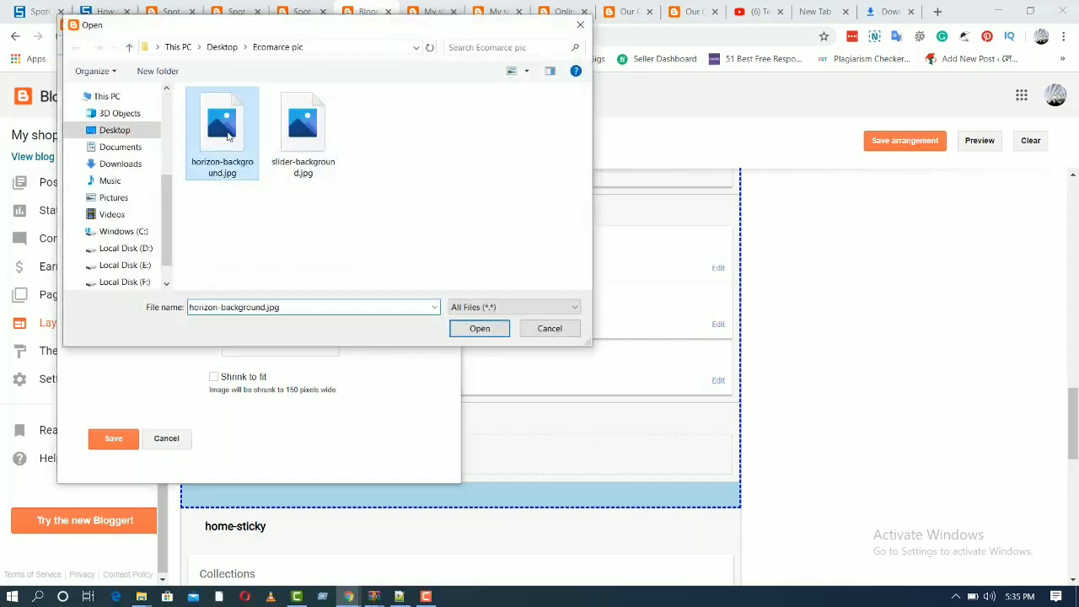
{"action": "left_click", "coordinate": [478, 329]}
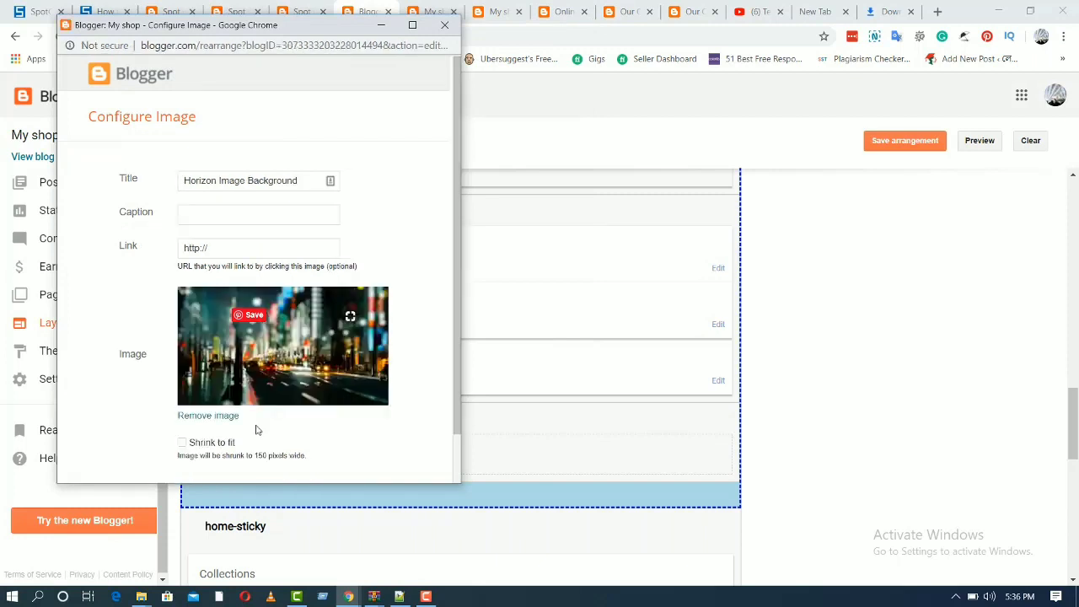
{"action": "scroll", "coordinate": [258, 430], "scroll_direction": "down", "scroll_amount": 1}
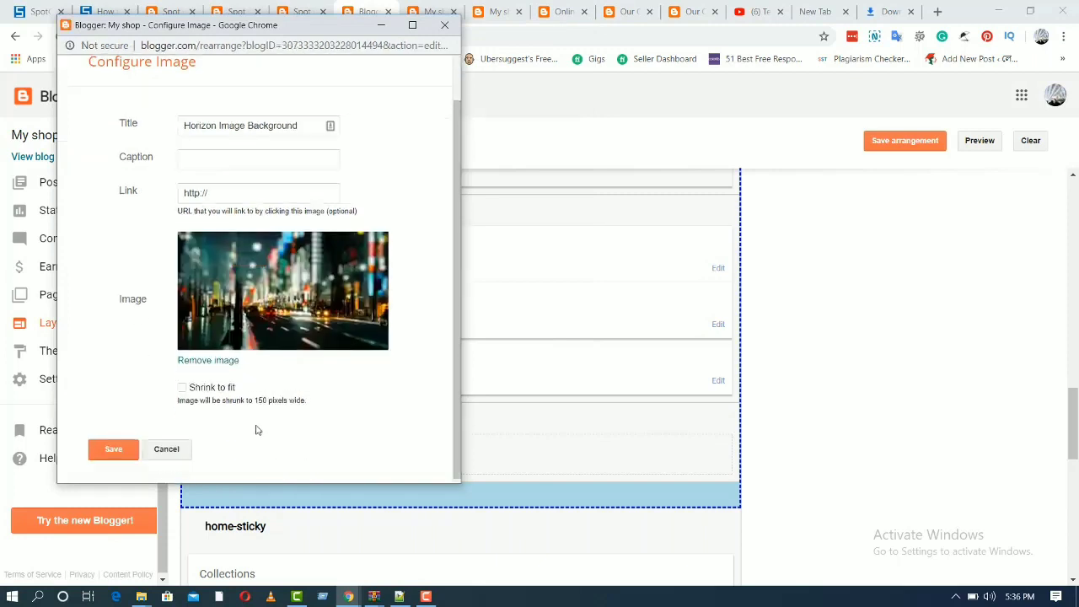
{"action": "left_click", "coordinate": [106, 451]}
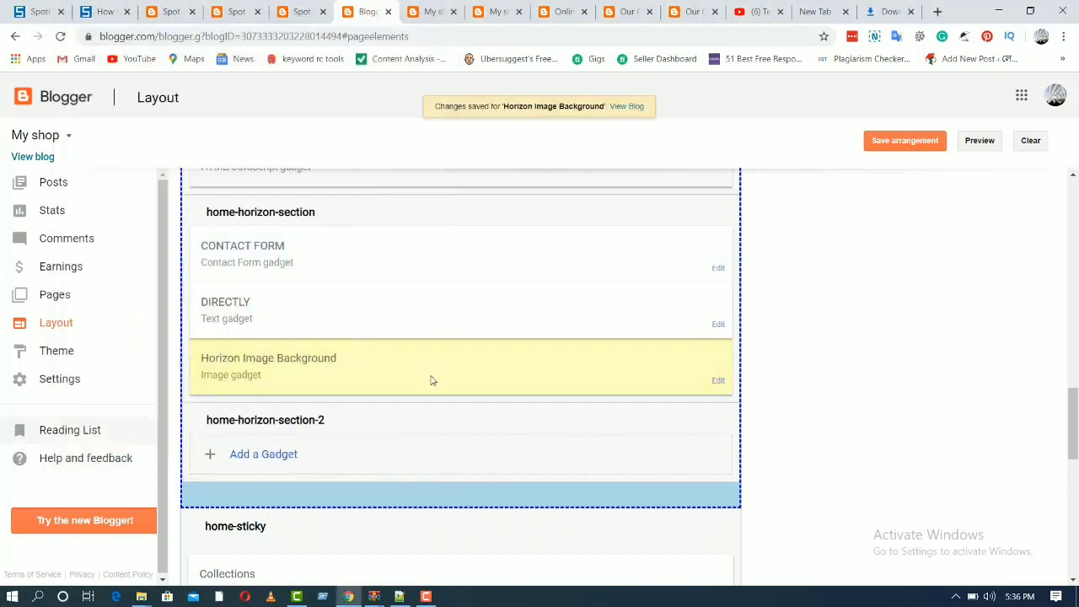
Reload the My shop blog and check the background behind the contact form and the site header.
{"action": "left_click", "coordinate": [413, 15]}
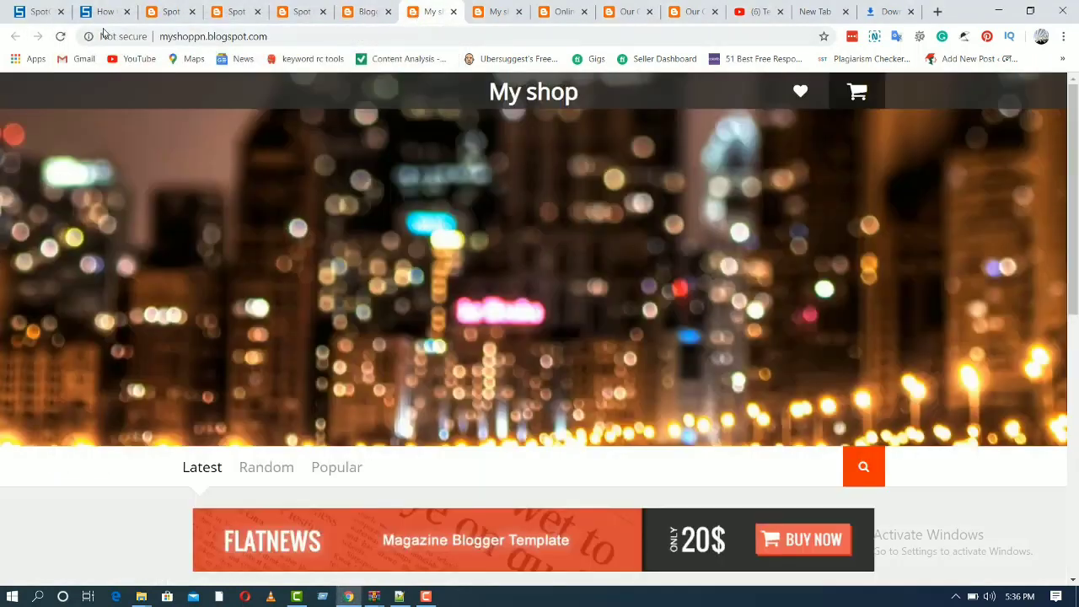
{"action": "left_click", "coordinate": [60, 37]}
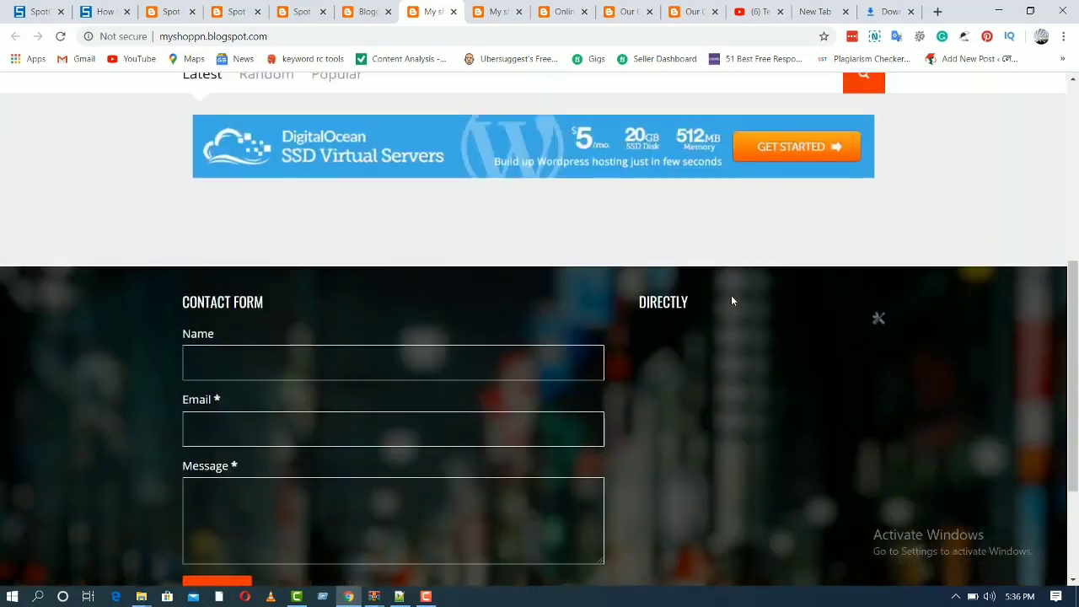
{"action": "scroll", "coordinate": [731, 301], "scroll_direction": "up", "scroll_amount": 4}
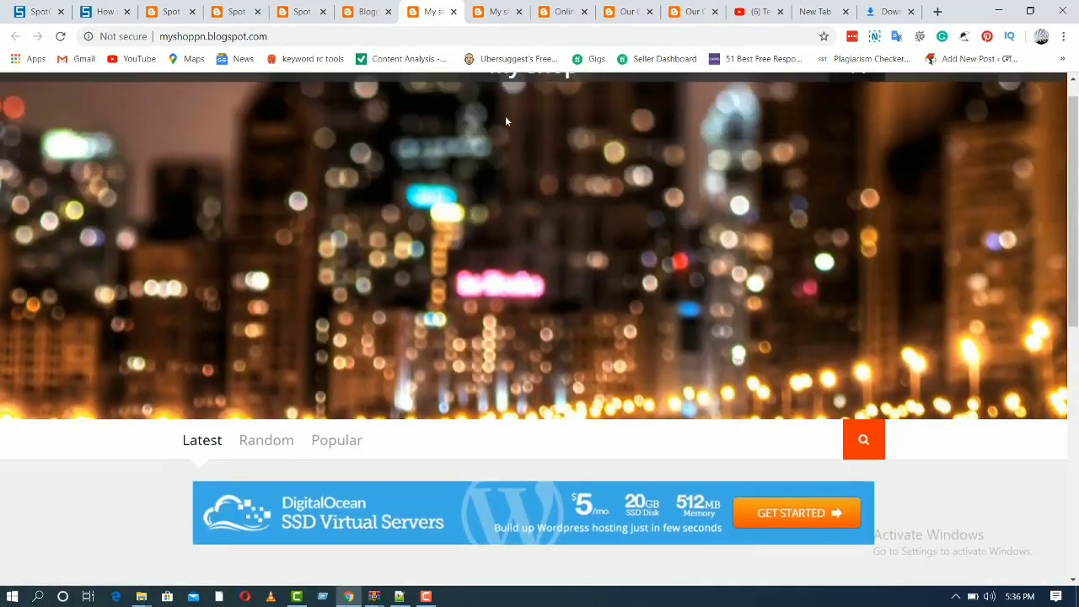
{"action": "left_click", "coordinate": [364, 12]}
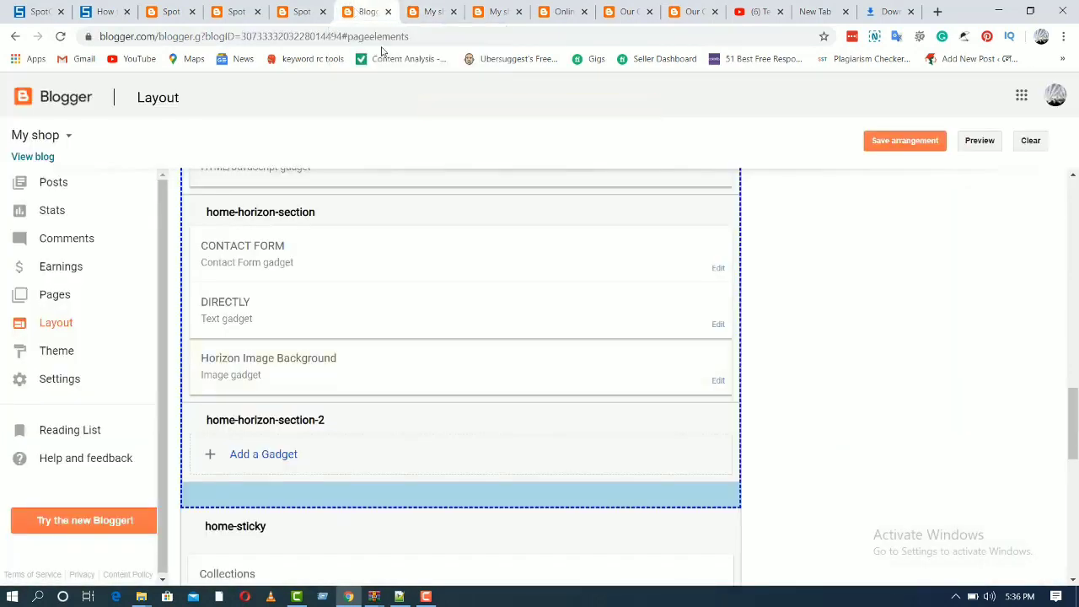
{"action": "scroll", "coordinate": [465, 248], "scroll_direction": "up", "scroll_amount": 5}
{"action": "left_click", "coordinate": [420, 10]}
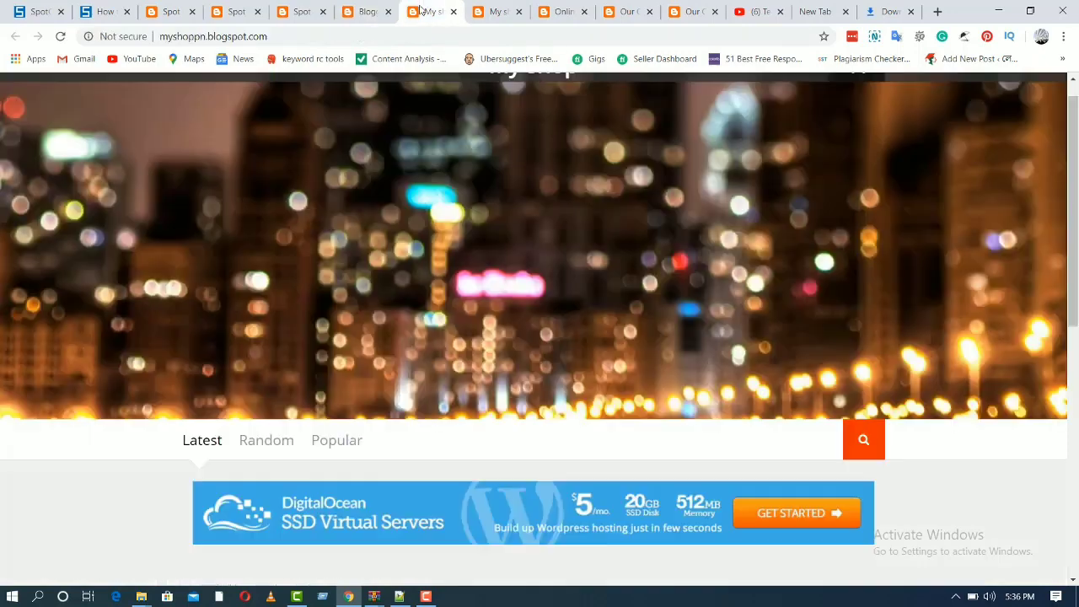
{"action": "scroll", "coordinate": [506, 209], "scroll_direction": "up", "scroll_amount": 1}
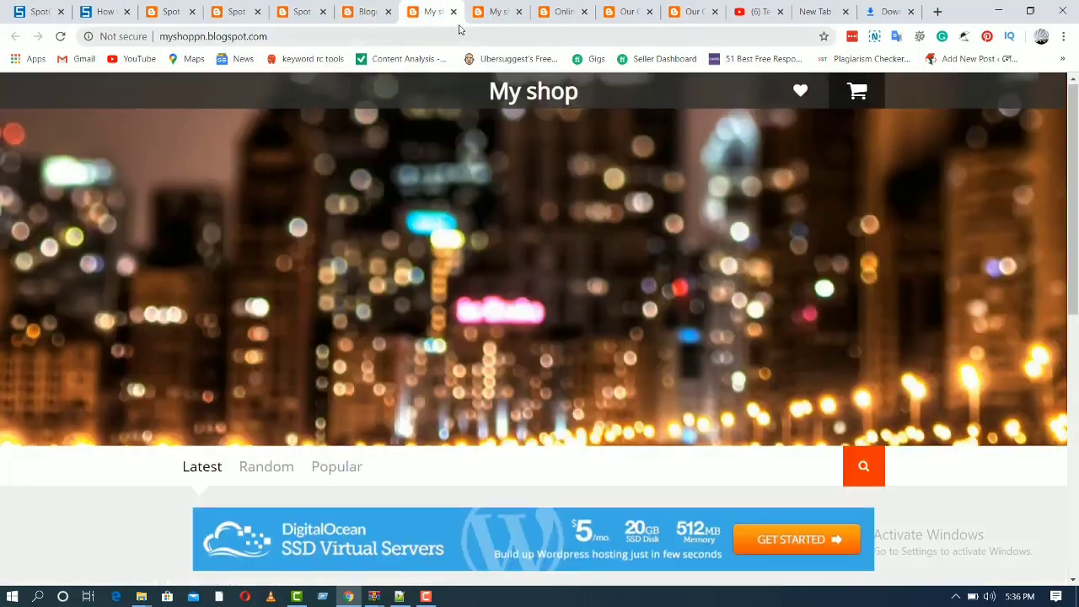
Open the Main Menu link list gadget in the blog layout and add a link named Home.
{"action": "left_click", "coordinate": [376, 17]}
{"action": "scroll", "coordinate": [434, 303], "scroll_direction": "up", "scroll_amount": 5}
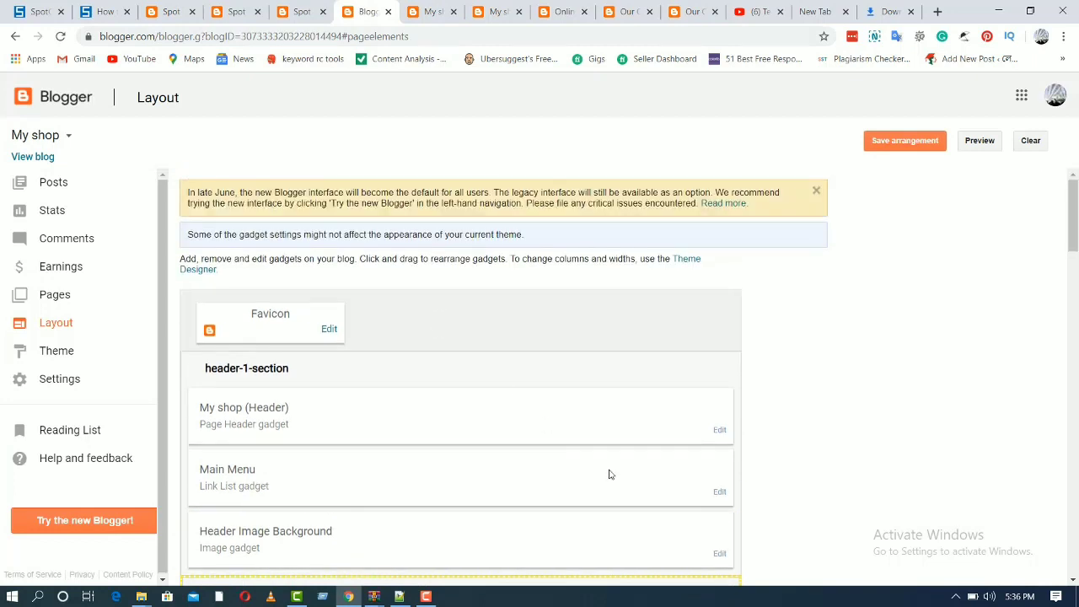
{"action": "left_click", "coordinate": [719, 492]}
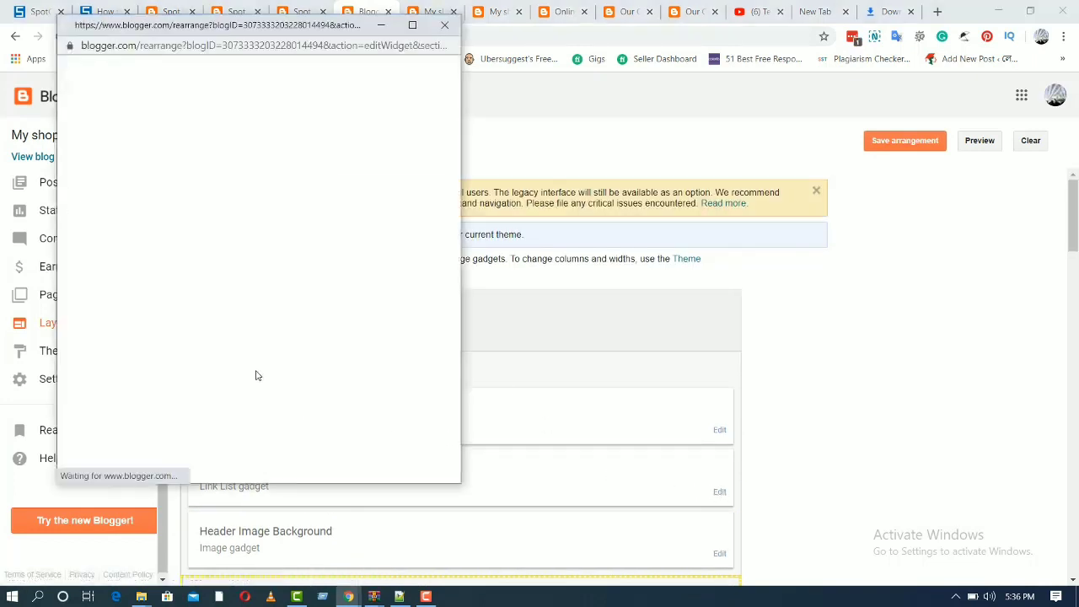
{"action": "left_click", "coordinate": [254, 266]}
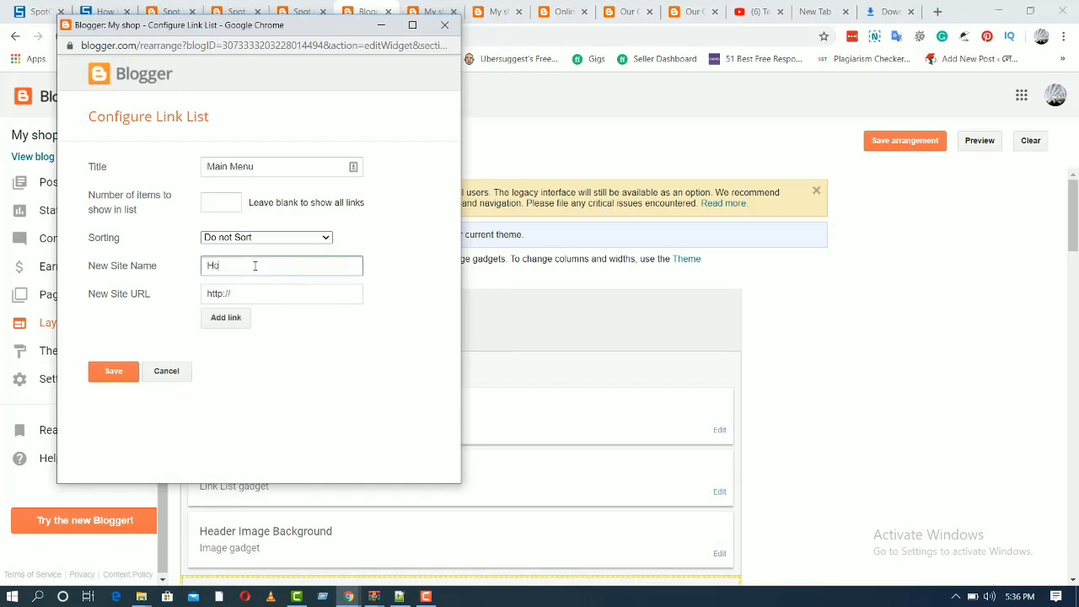
{"action": "left_click", "coordinate": [226, 318]}
Add a second link named Mesn's to the Main Menu link list.
{"action": "left_click", "coordinate": [250, 265]}
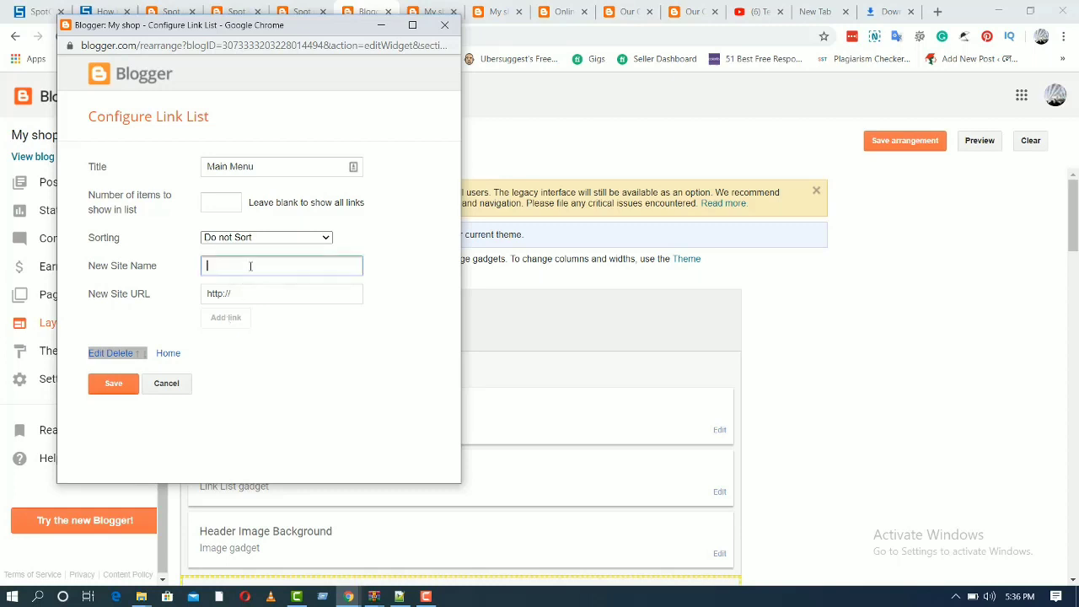
{"action": "type", "text": "Mesn"}
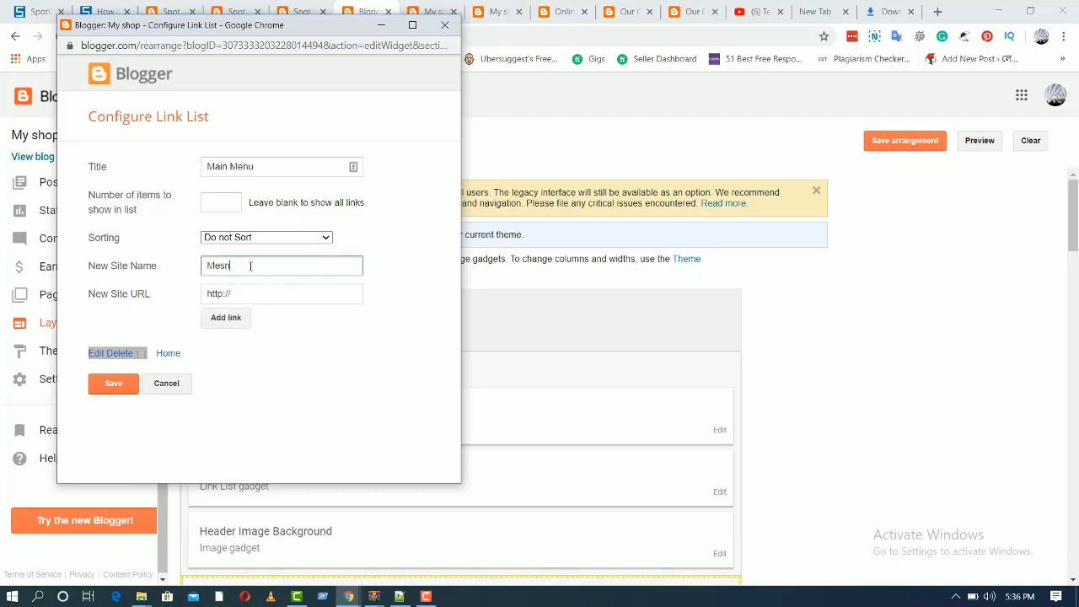
{"action": "type", "text": "s"}
{"action": "right_click", "coordinate": [237, 266]}
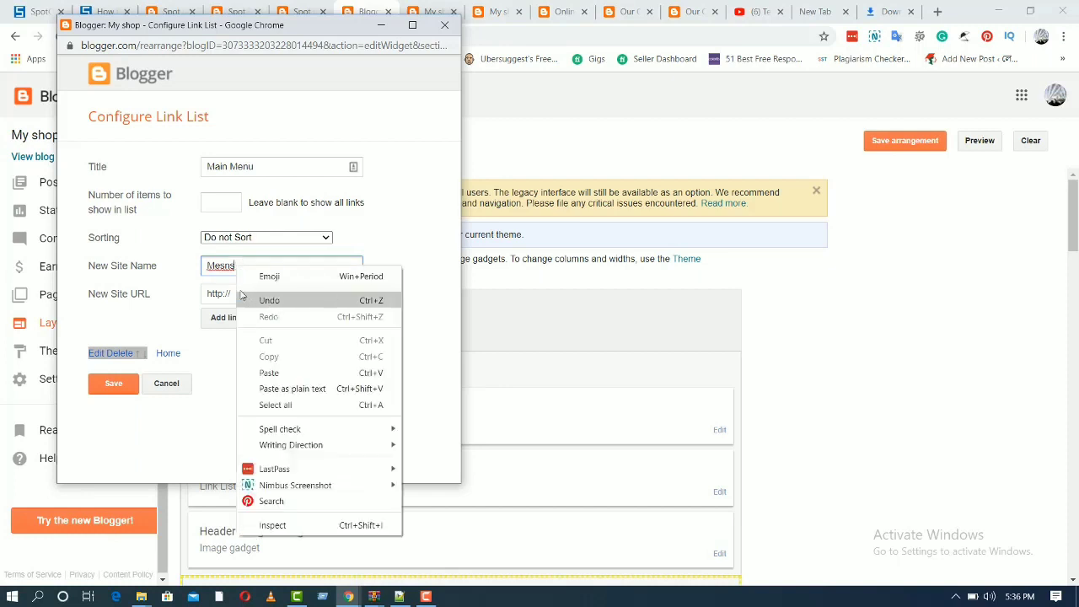
{"action": "left_click", "coordinate": [223, 270]}
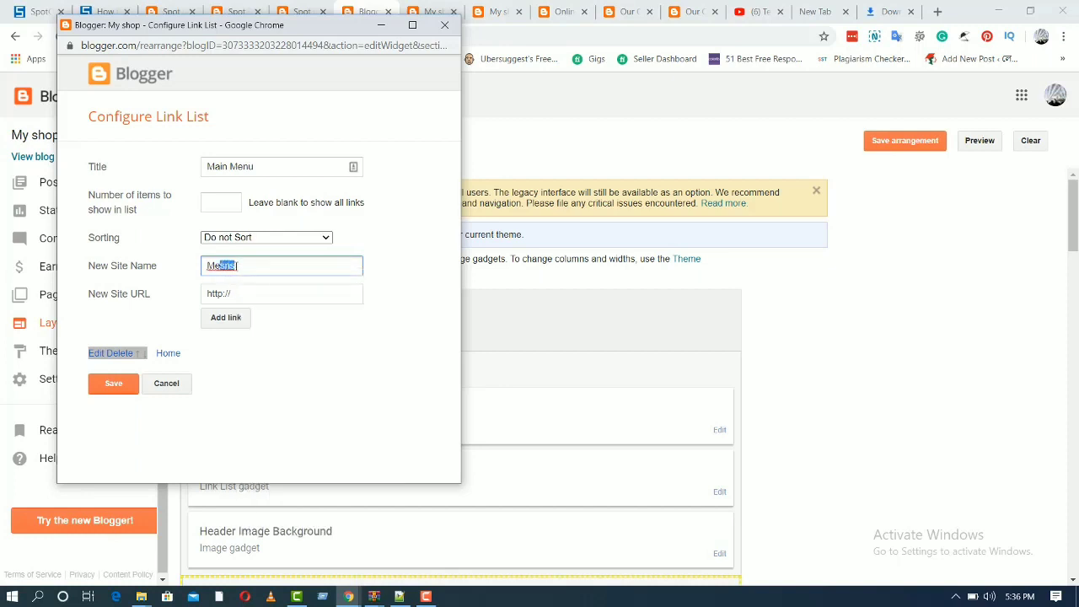
{"action": "right_click", "coordinate": [237, 266]}
{"action": "left_click", "coordinate": [237, 268]}
{"action": "key", "text": "BackSpace"}
{"action": "key", "text": "Left"}
{"action": "left_click", "coordinate": [225, 319]}
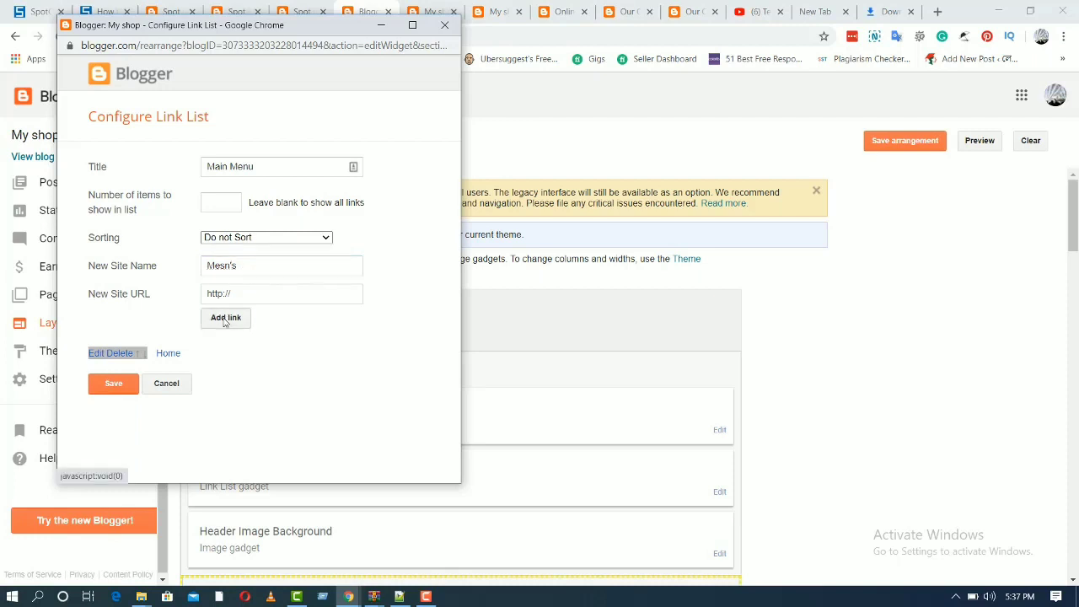
Add a third link named Lady to the Main Menu link list.
{"action": "left_click", "coordinate": [258, 268]}
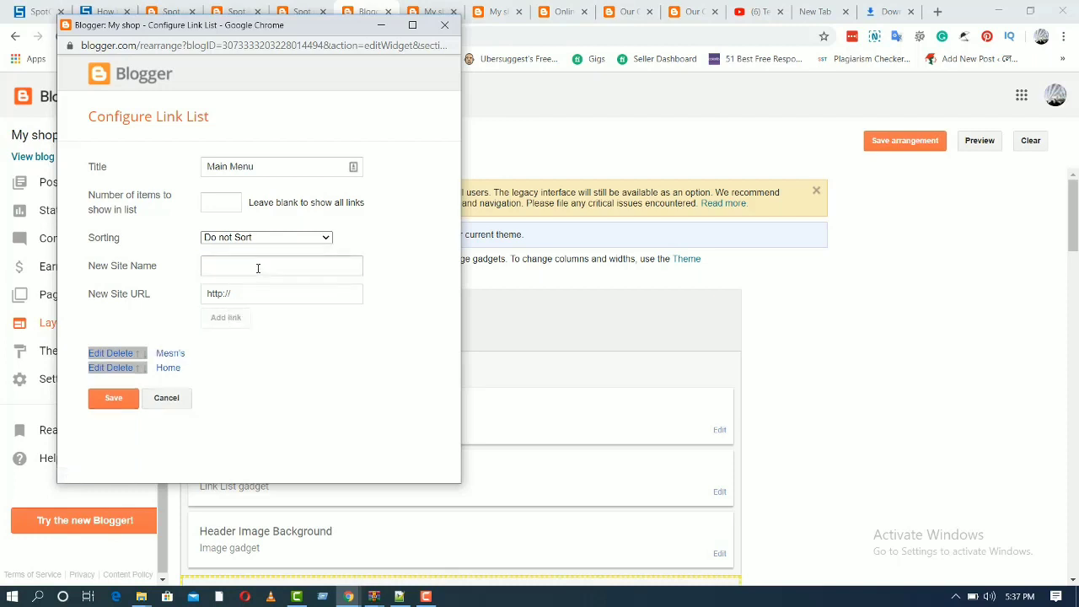
{"action": "left_click", "coordinate": [258, 269]}
{"action": "type", "text": "Lady"}
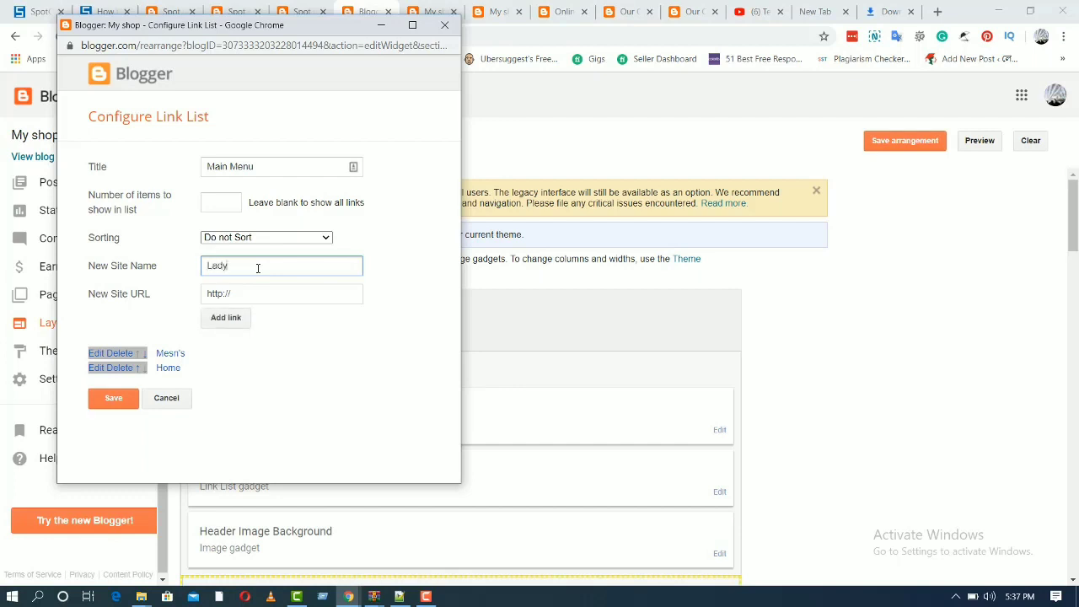
{"action": "left_click", "coordinate": [235, 318]}
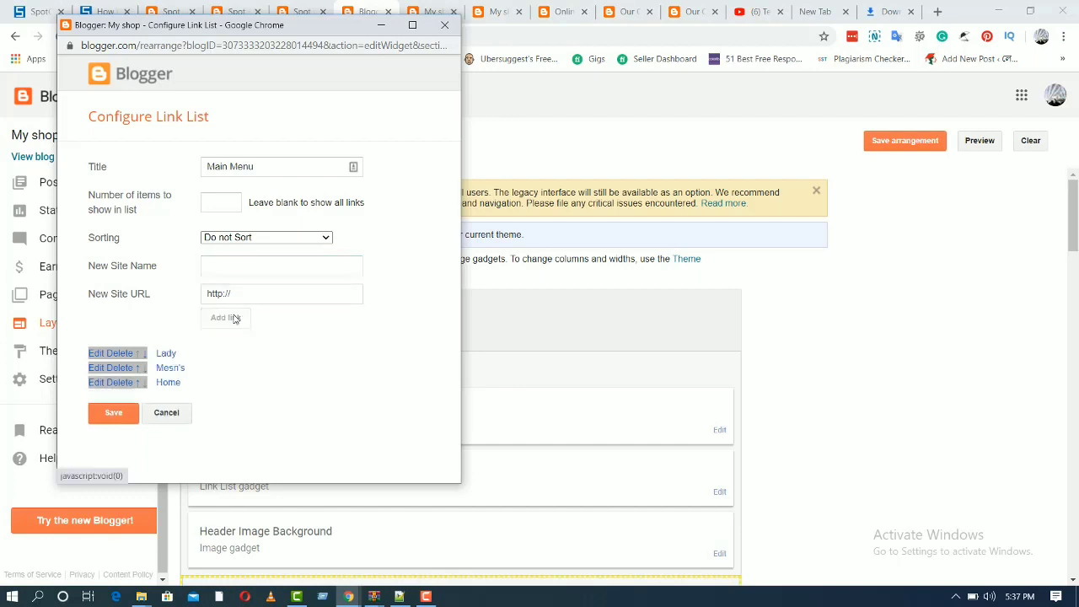
Move the Lady link down the Main Menu list below Mesn's and Home, and save the gadget.
{"action": "left_click", "coordinate": [143, 355]}
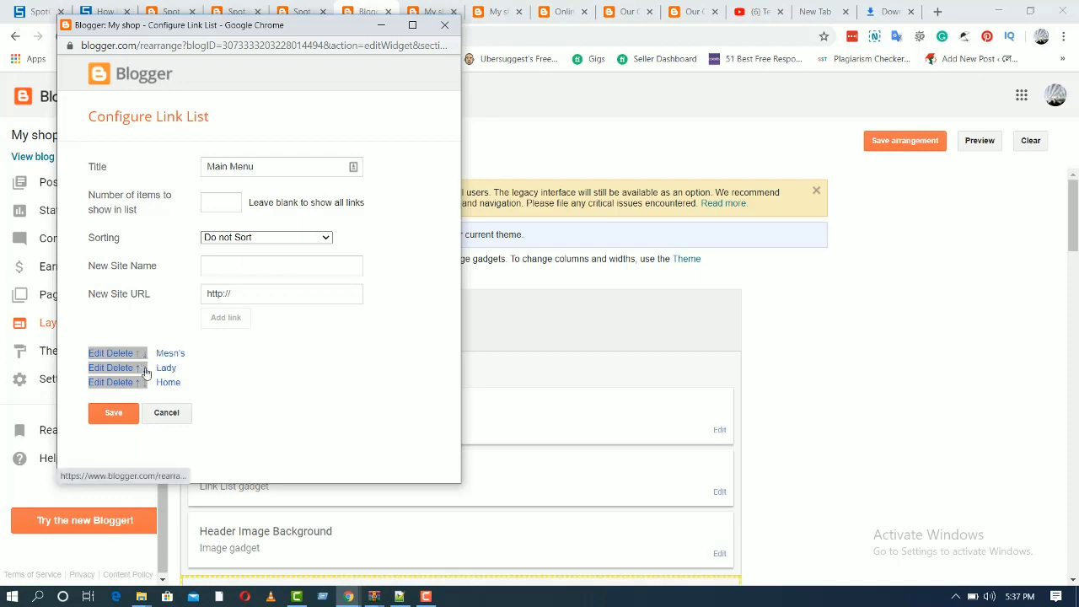
{"action": "left_click", "coordinate": [144, 370]}
{"action": "left_click", "coordinate": [115, 414]}
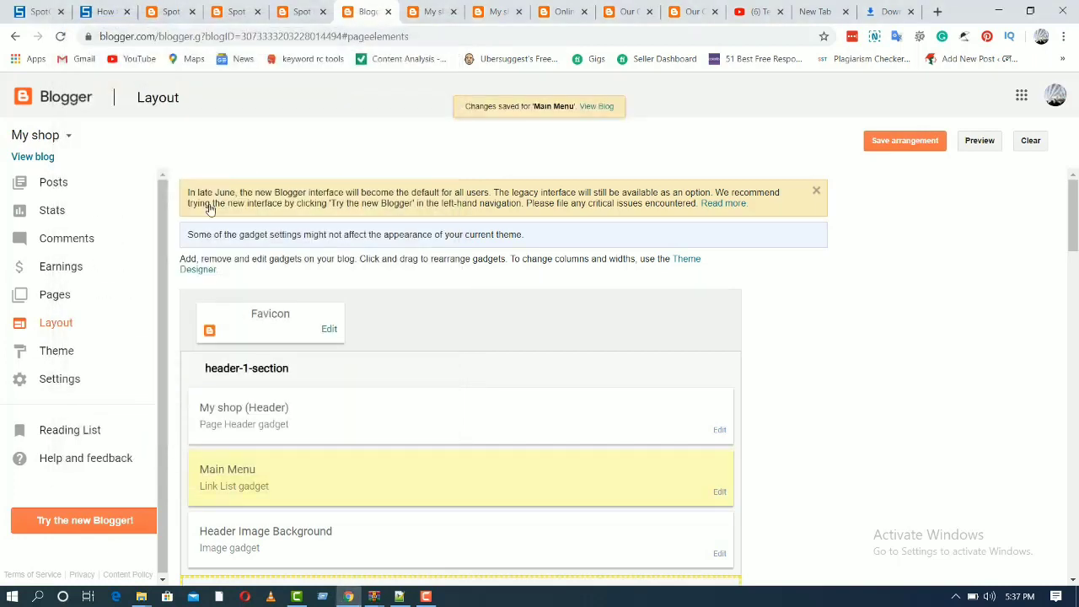
Reload the live My shop blog and check the link order in its header menu.
{"action": "left_click", "coordinate": [426, 11]}
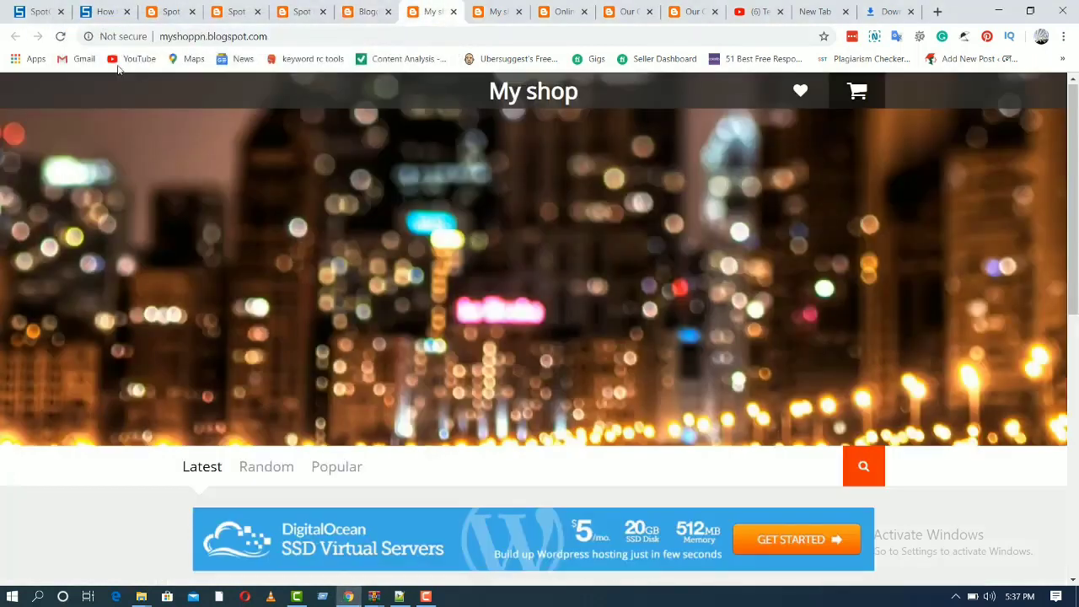
{"action": "left_click", "coordinate": [61, 36]}
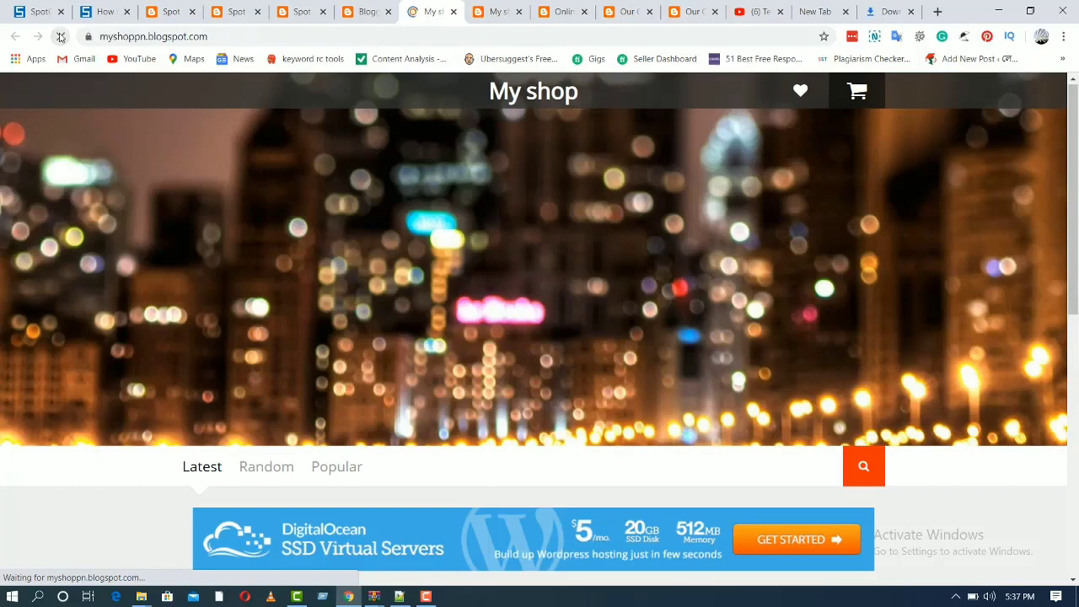
{"action": "left_click", "coordinate": [205, 93]}
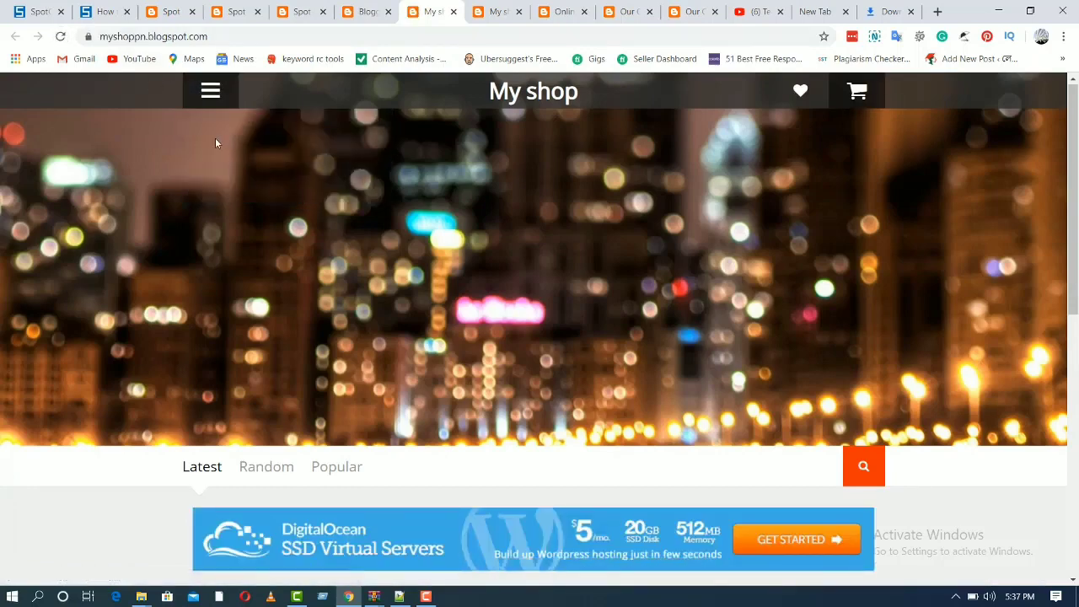
Move the Mesn's link below Home in the Main Menu link list gadget and save the gadget.
{"action": "left_click", "coordinate": [360, 10]}
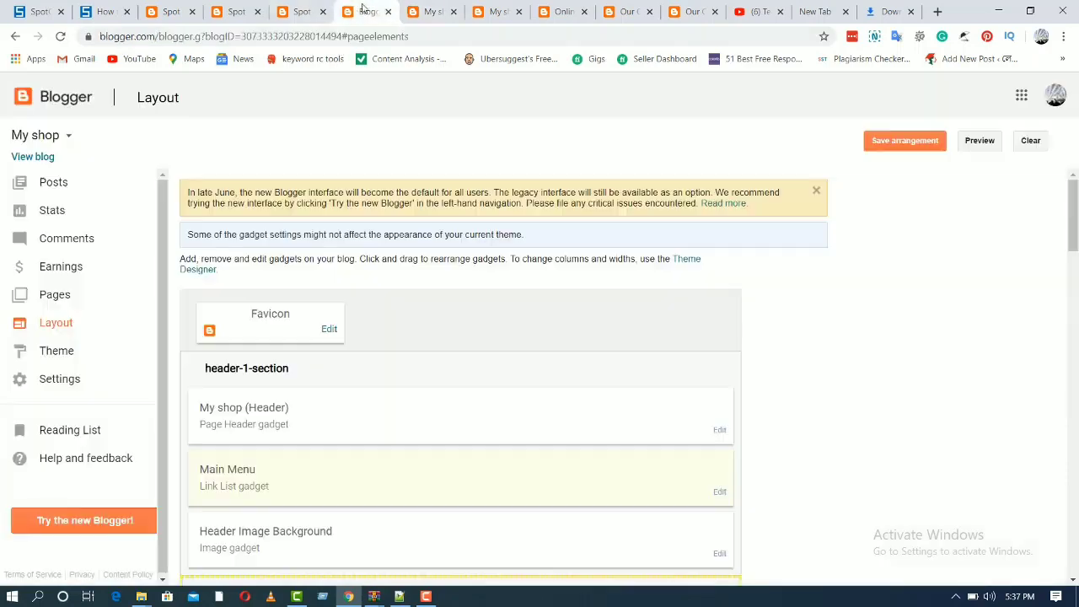
{"action": "left_click", "coordinate": [719, 493]}
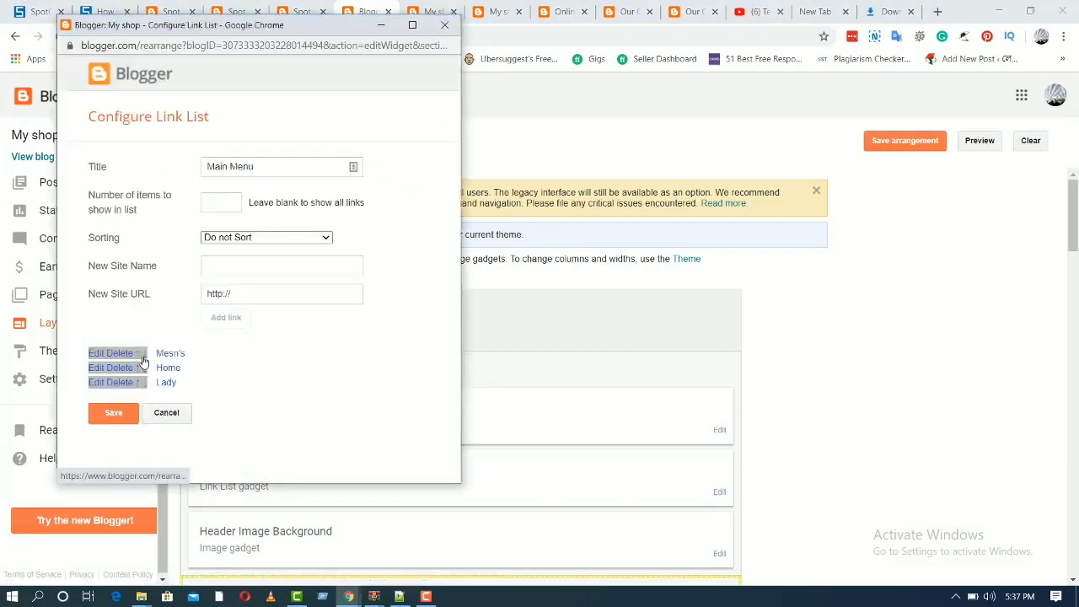
{"action": "left_click", "coordinate": [144, 355]}
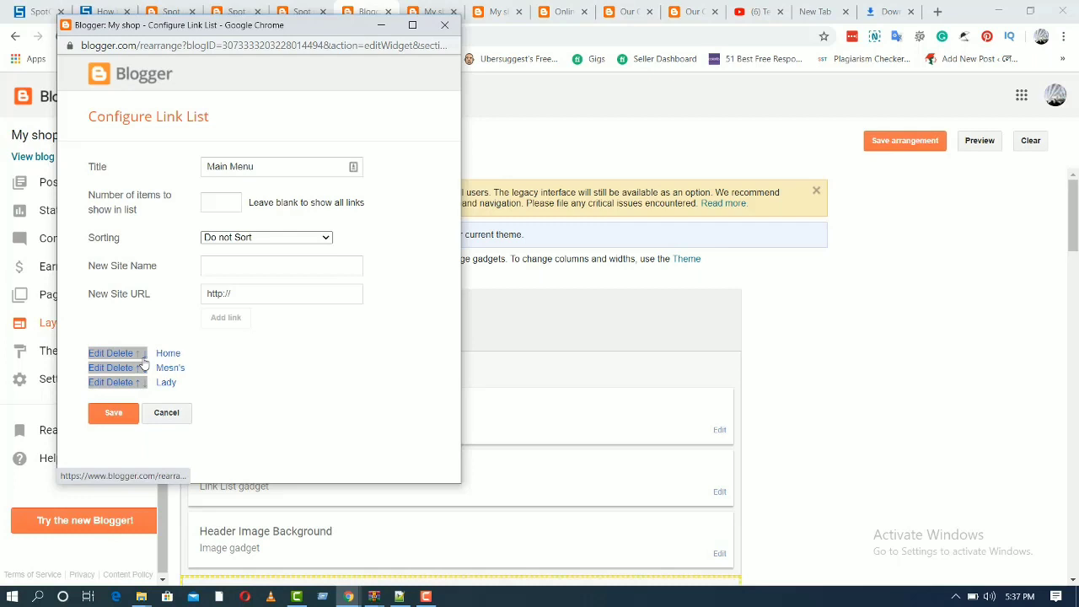
{"action": "left_click", "coordinate": [113, 413]}
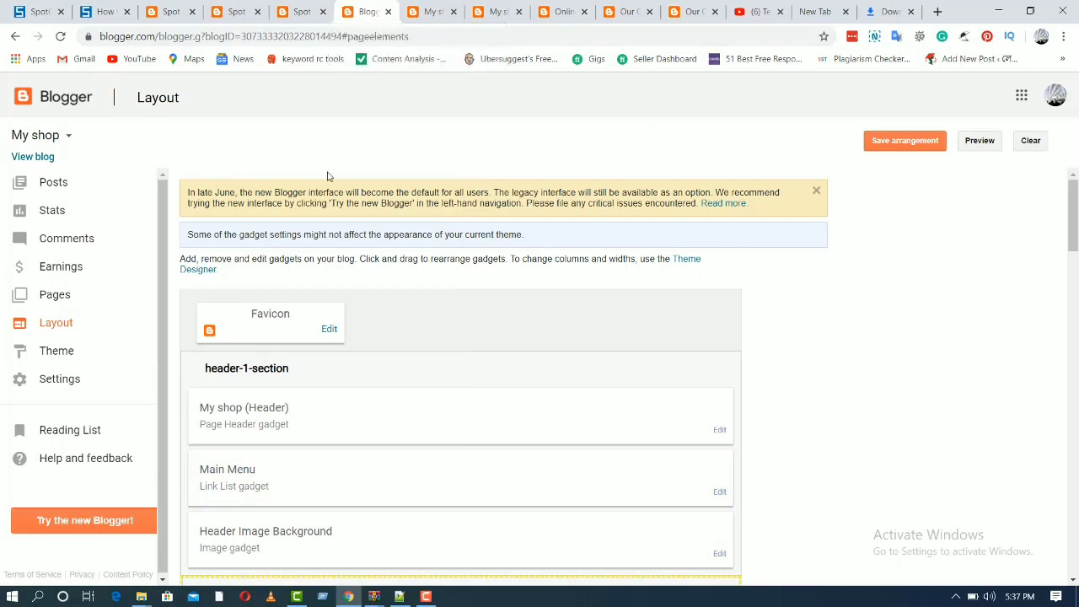
Refresh the live blog and examine the rearranged links by expanding and collapsing the header menu.
{"action": "left_click", "coordinate": [432, 14]}
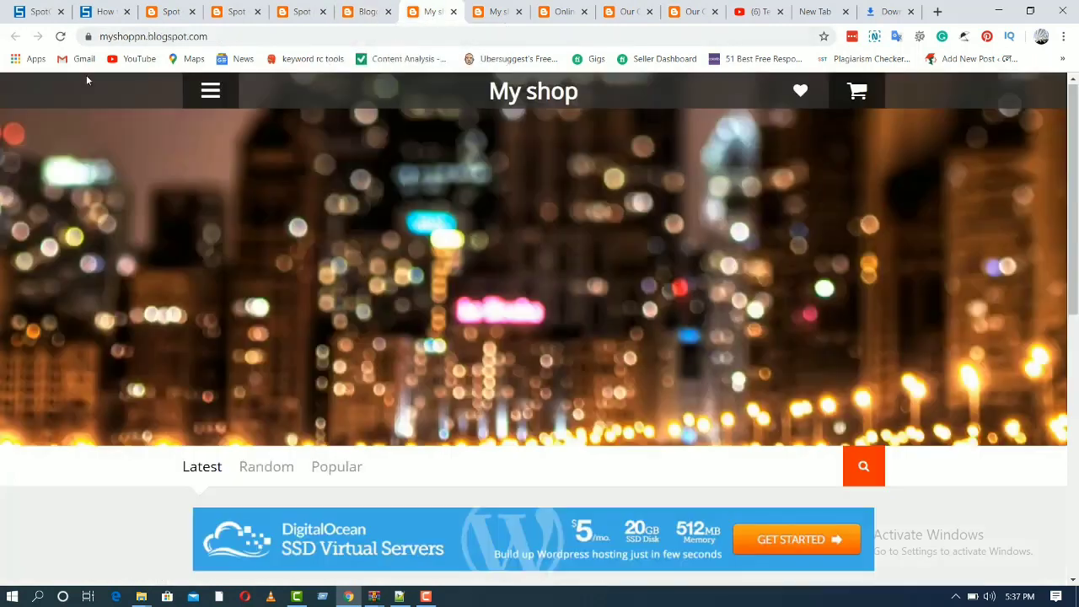
{"action": "left_click", "coordinate": [60, 36]}
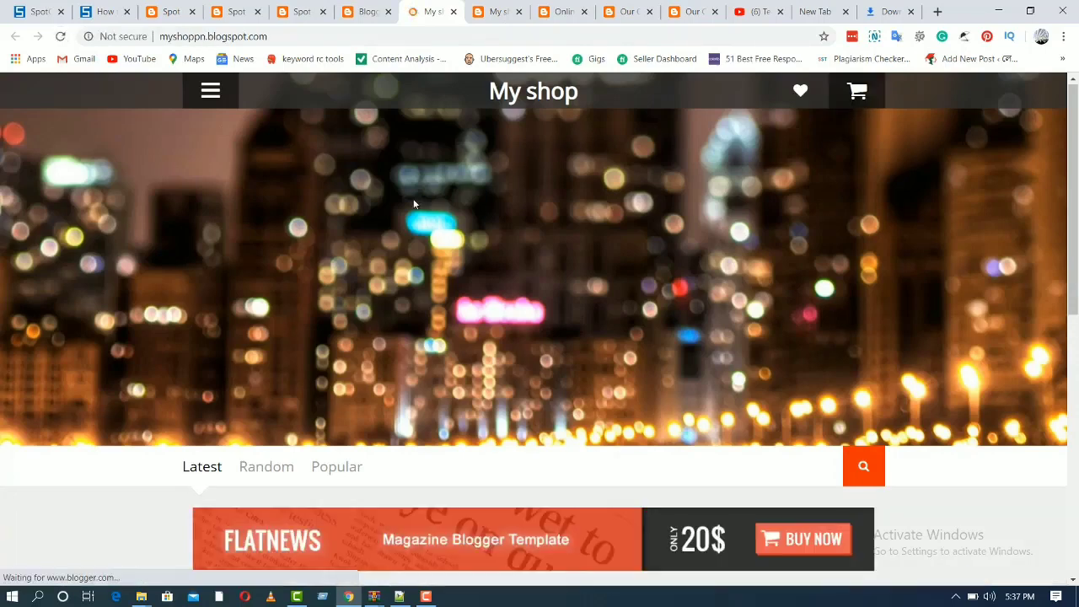
{"action": "left_click", "coordinate": [210, 98]}
{"action": "left_click", "coordinate": [210, 98]}
{"action": "left_click", "coordinate": [210, 98]}
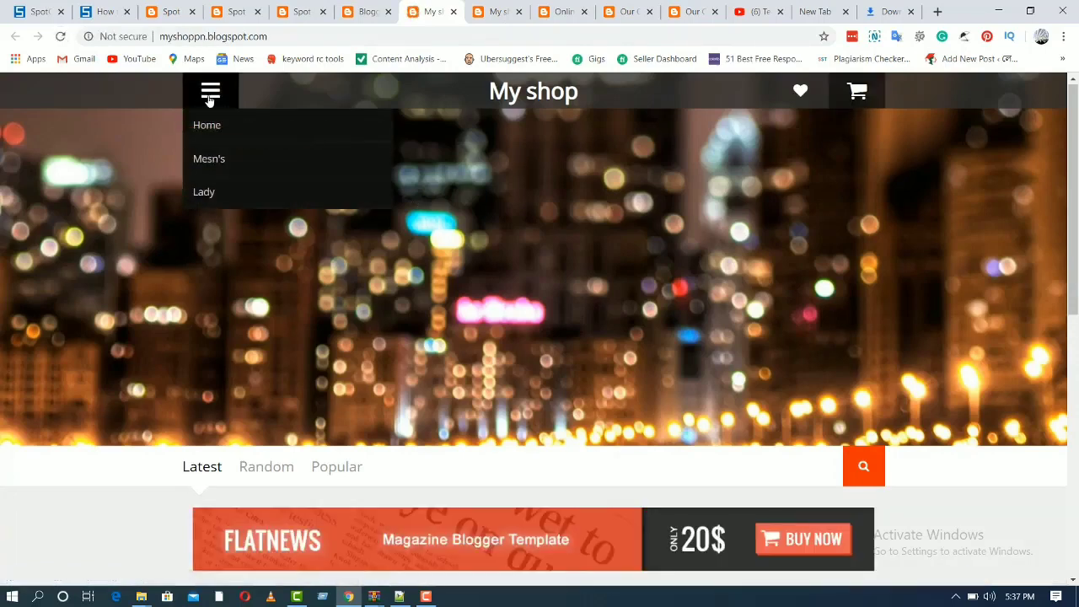
{"action": "left_click", "coordinate": [210, 98]}
{"action": "left_click", "coordinate": [210, 98]}
{"action": "left_click", "coordinate": [211, 96]}
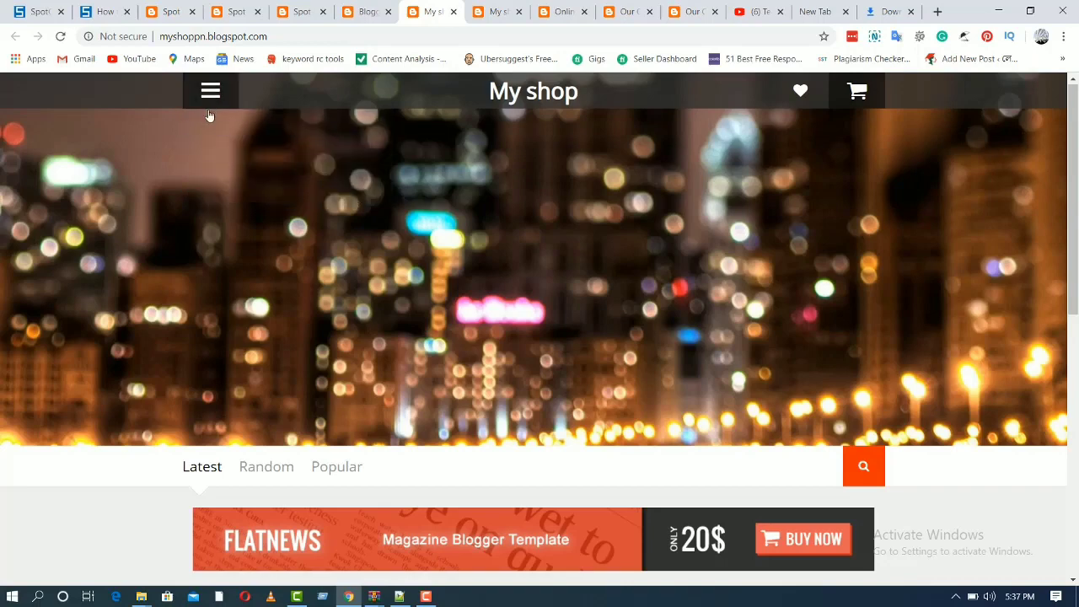
{"action": "left_click", "coordinate": [212, 93]}
{"action": "left_click", "coordinate": [214, 91]}
{"action": "left_click", "coordinate": [217, 88]}
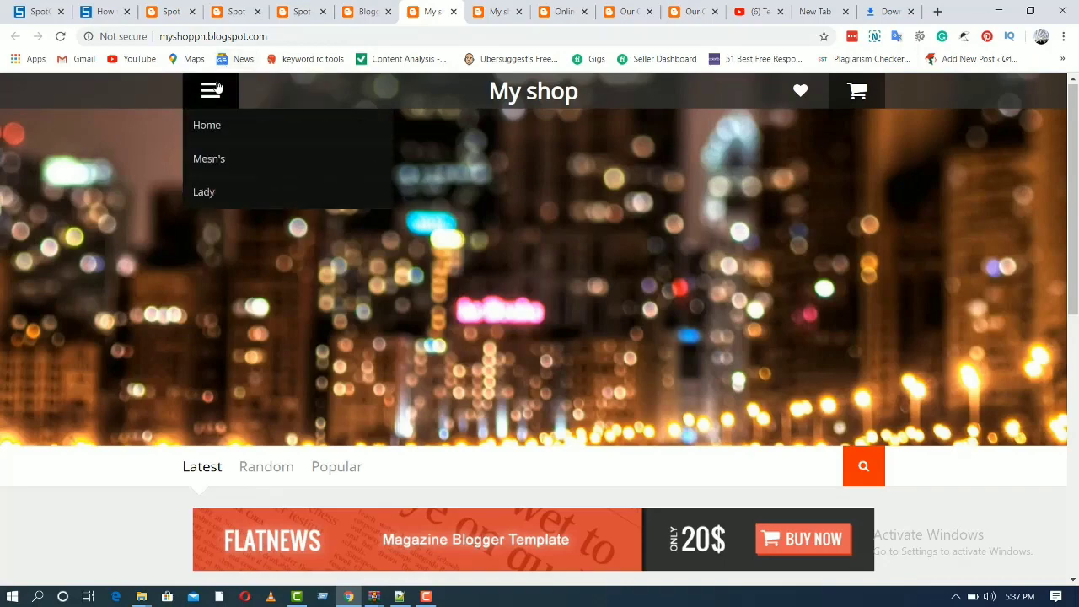
Copy the live blog's address, set it as the Home link's URL in the Main Menu gadget, and save the gadget.
{"action": "left_click", "coordinate": [300, 38]}
{"action": "key", "text": "ctrl+c"}
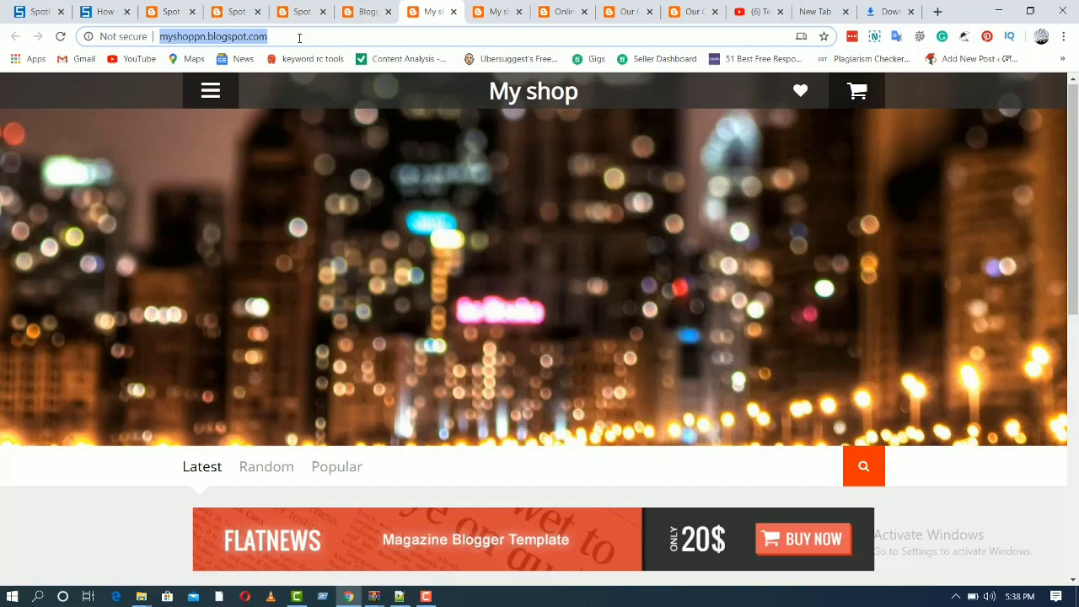
{"action": "left_click", "coordinate": [368, 15]}
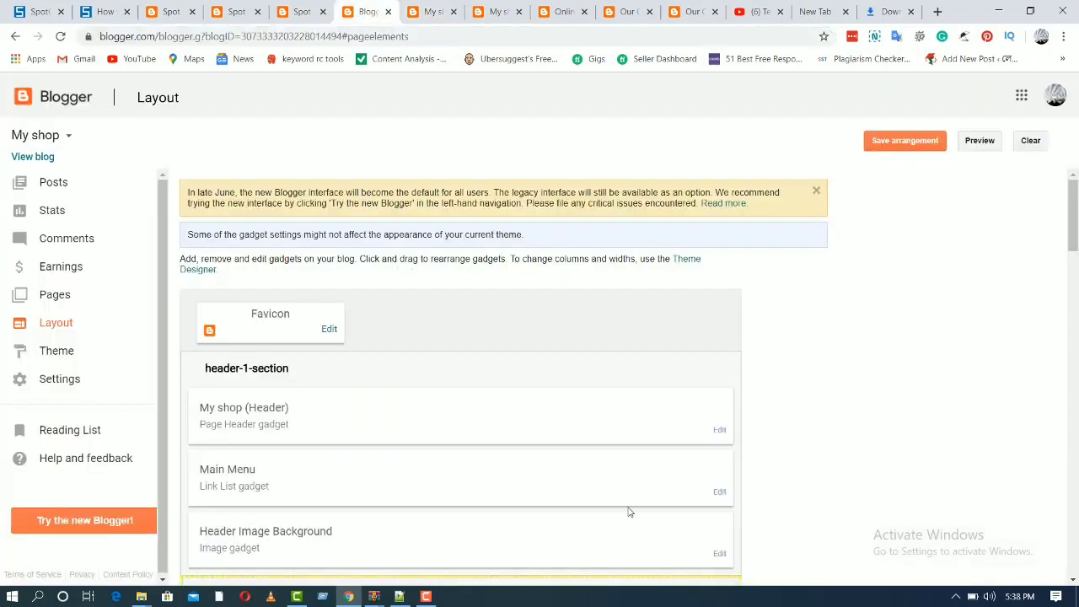
{"action": "left_click", "coordinate": [718, 493]}
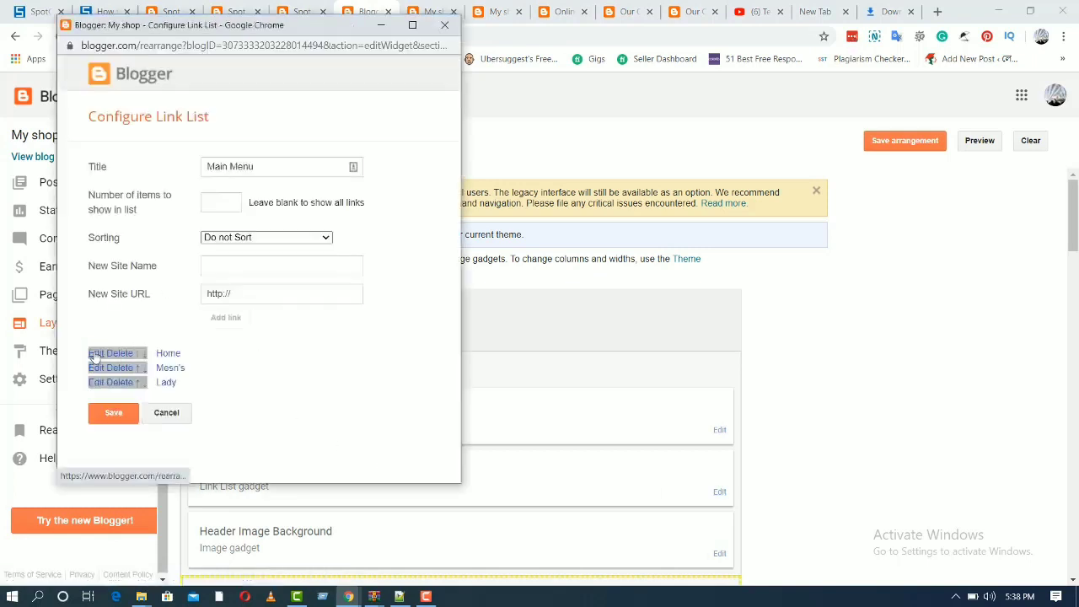
{"action": "left_click", "coordinate": [94, 355]}
{"action": "left_click", "coordinate": [274, 377]}
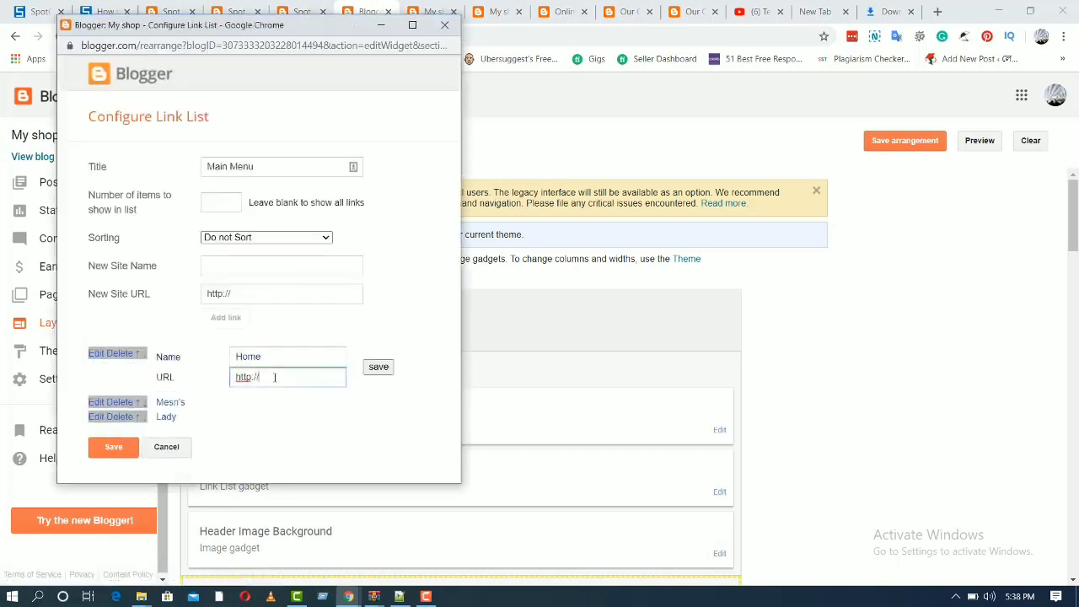
{"action": "key", "text": "ctrl+a"}
{"action": "key", "text": "ctrl+v"}
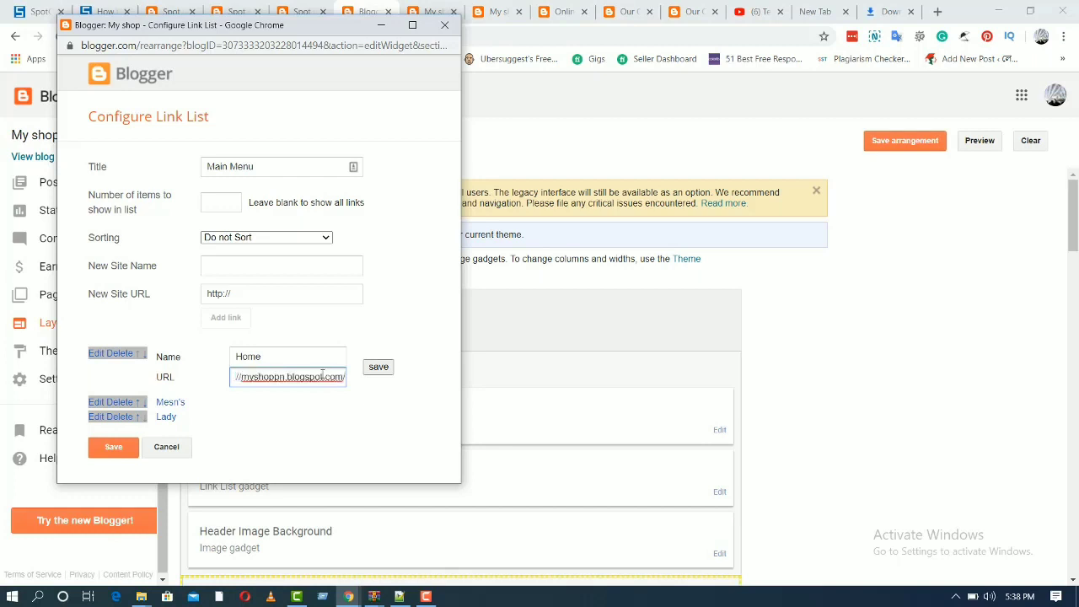
{"action": "left_click", "coordinate": [374, 374]}
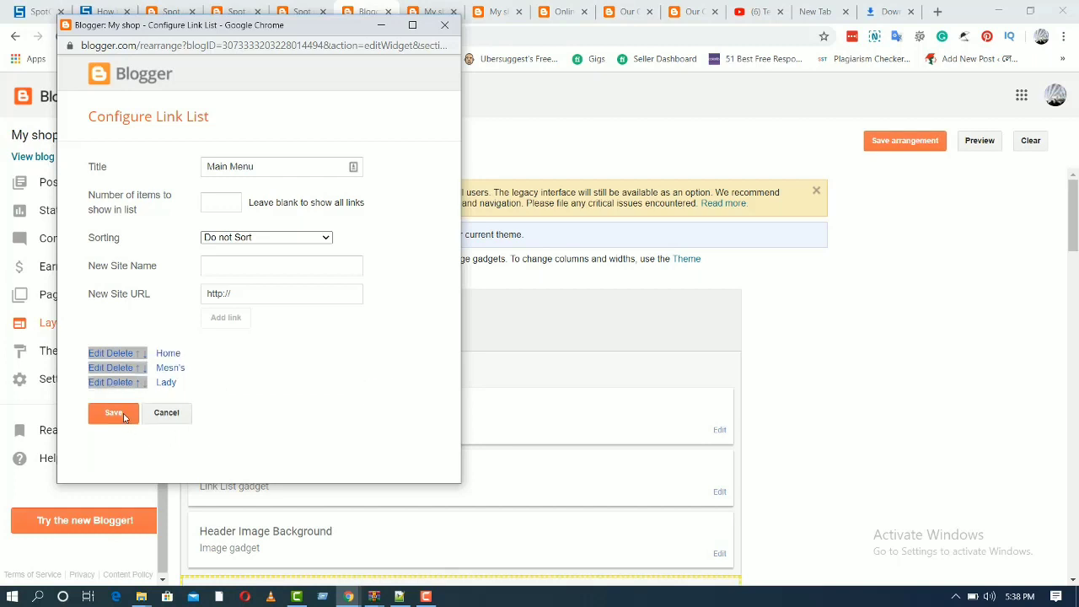
{"action": "left_click", "coordinate": [114, 412]}
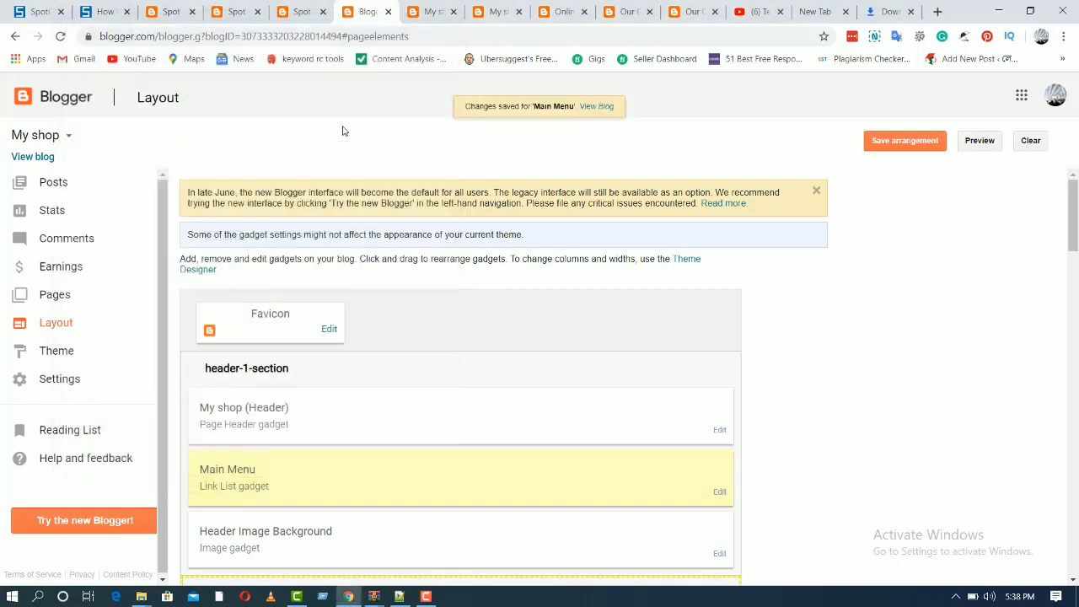
Look over the live blog's home page from header to footer, and return to the Blogger layout page.
{"action": "left_click", "coordinate": [429, 11]}
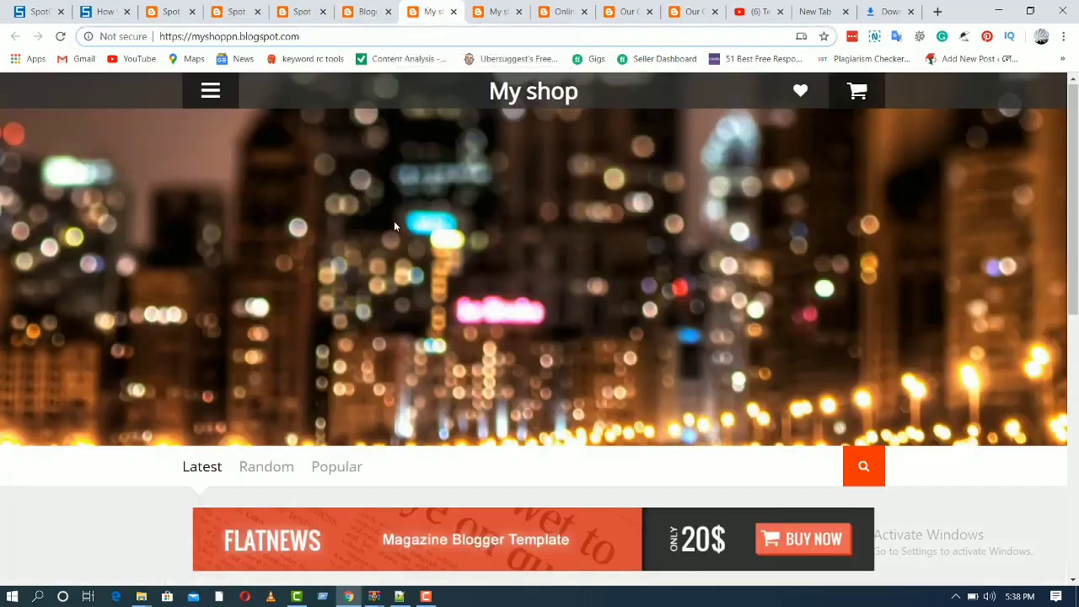
{"action": "scroll", "coordinate": [394, 226], "scroll_direction": "down", "scroll_amount": 8}
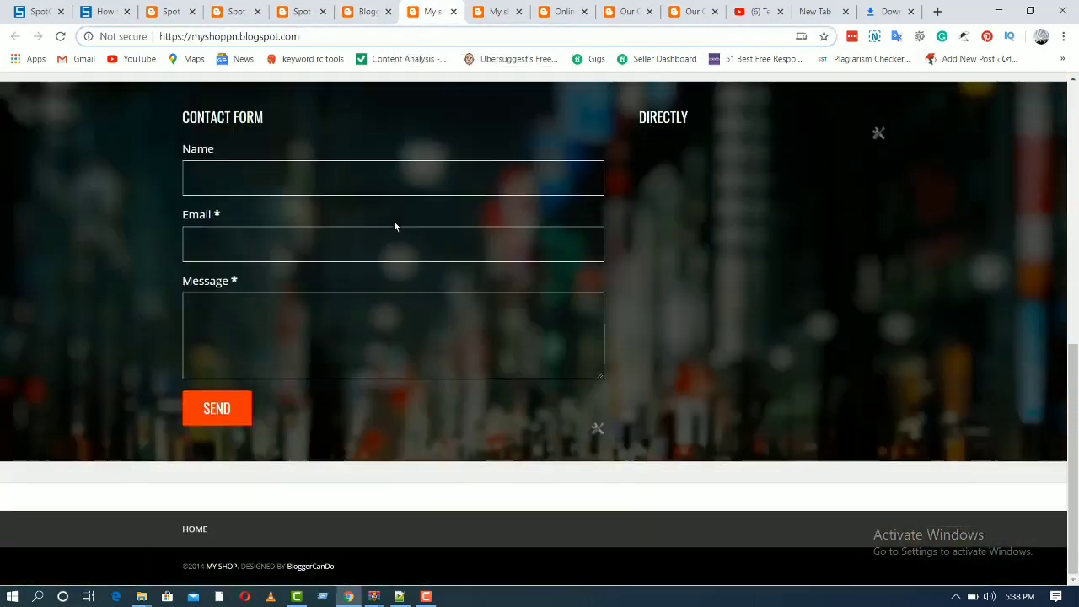
{"action": "key", "text": "F5"}
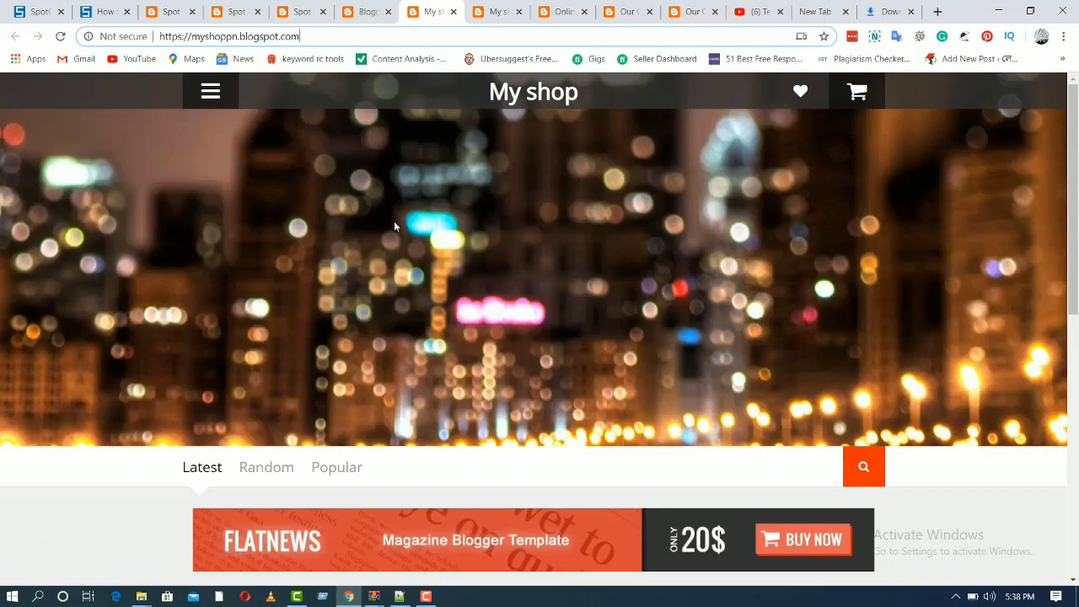
{"action": "key", "text": "F5"}
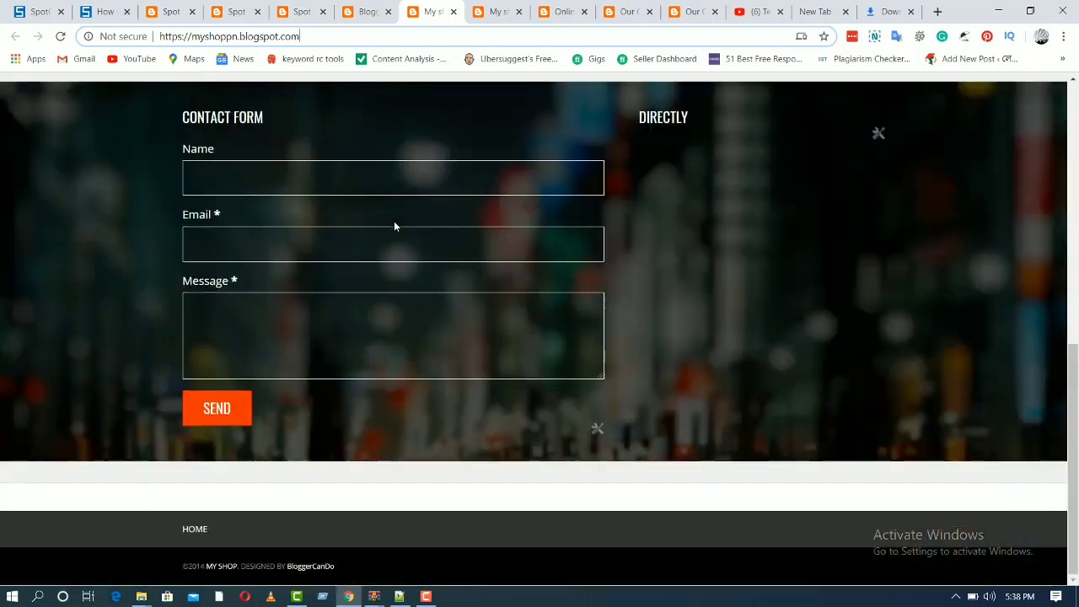
{"action": "key", "text": "F5"}
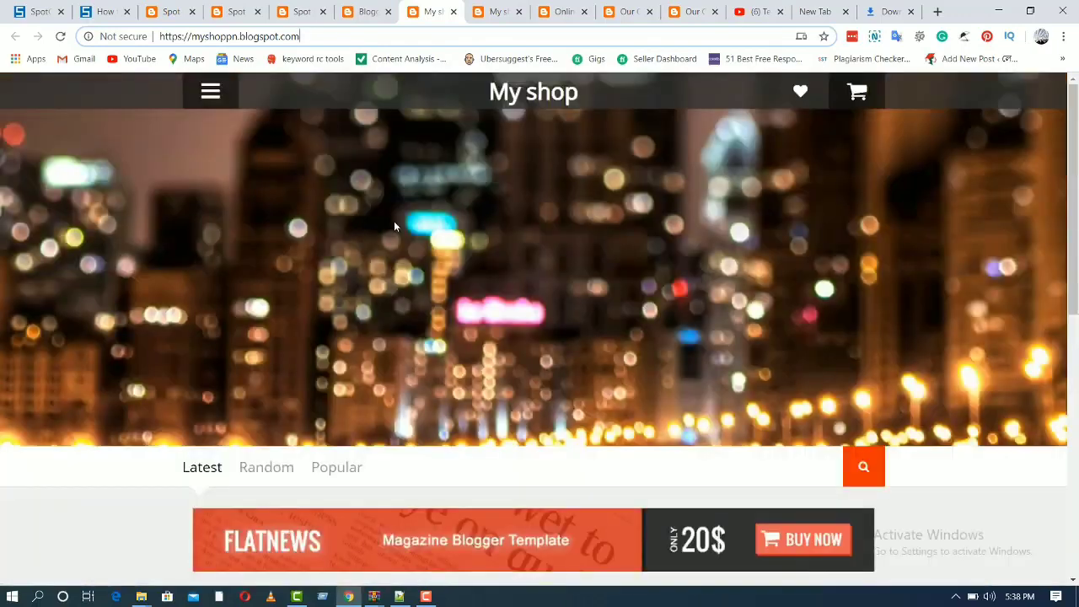
{"action": "left_click", "coordinate": [369, 12]}
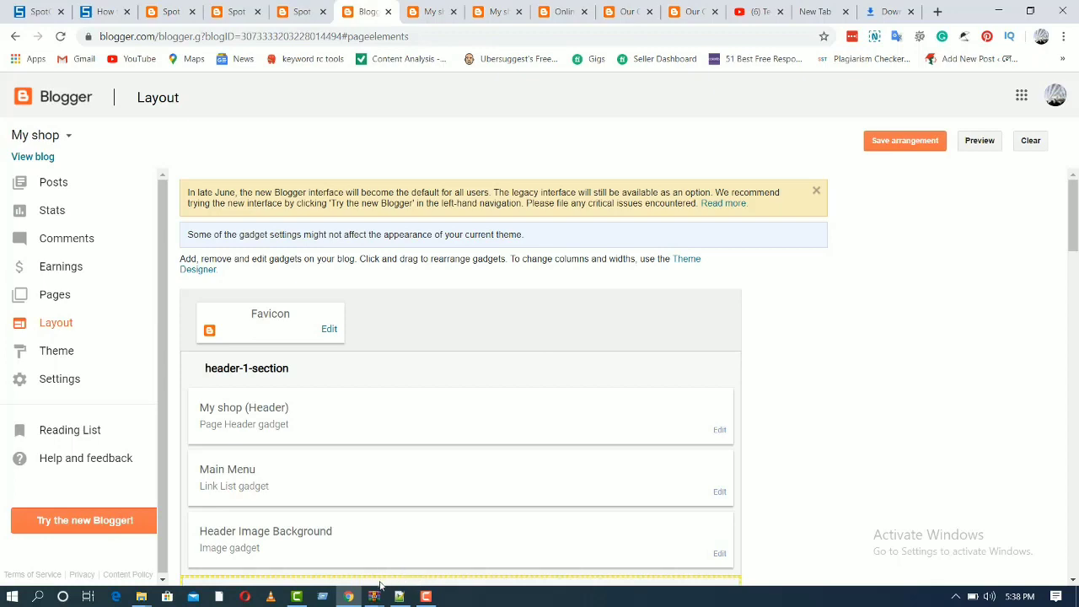
{"action": "mouse_move", "coordinate": [390, 603]}
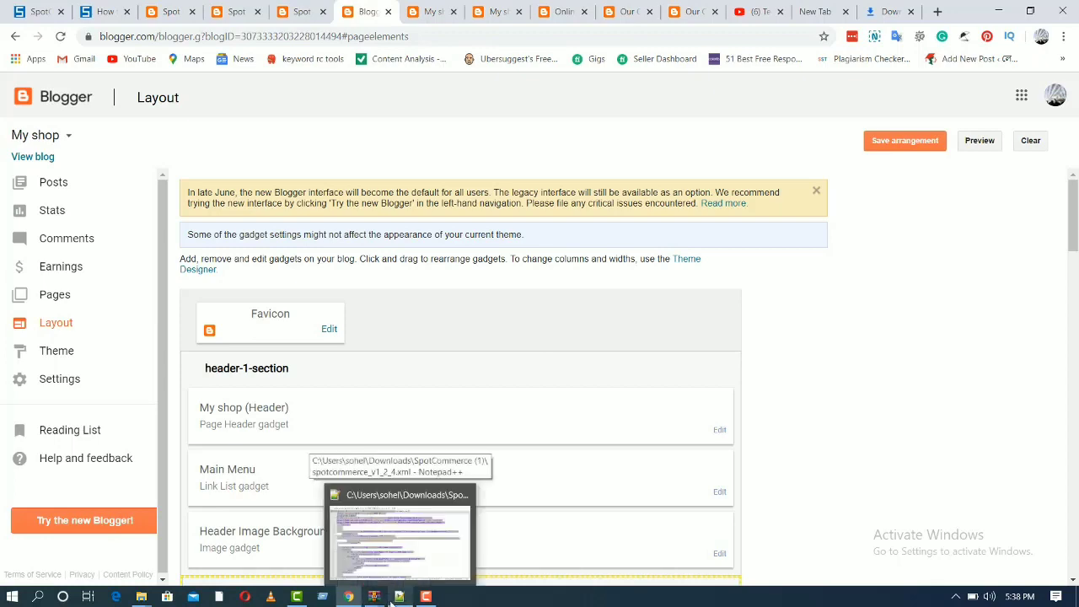
{"action": "mouse_move", "coordinate": [426, 598]}
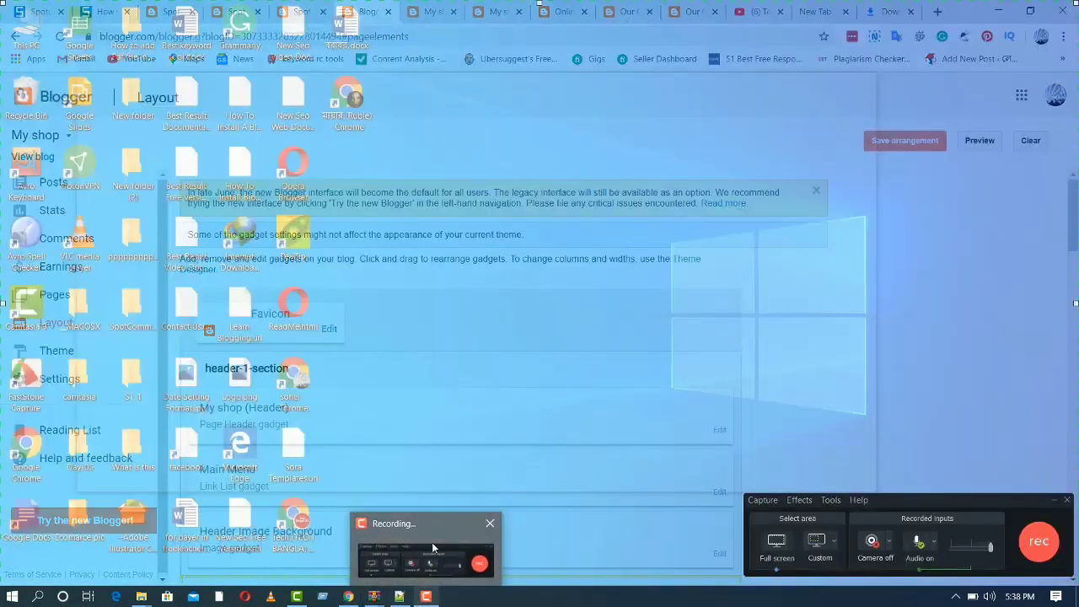
{"action": "left_click", "coordinate": [432, 548]}
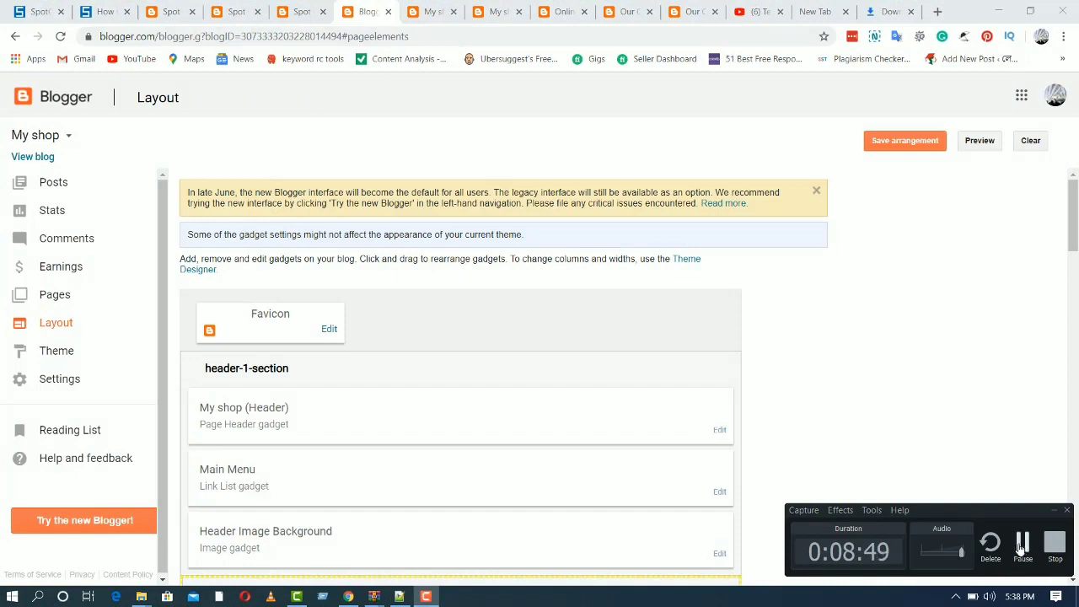
{"action": "left_click", "coordinate": [1020, 547]}
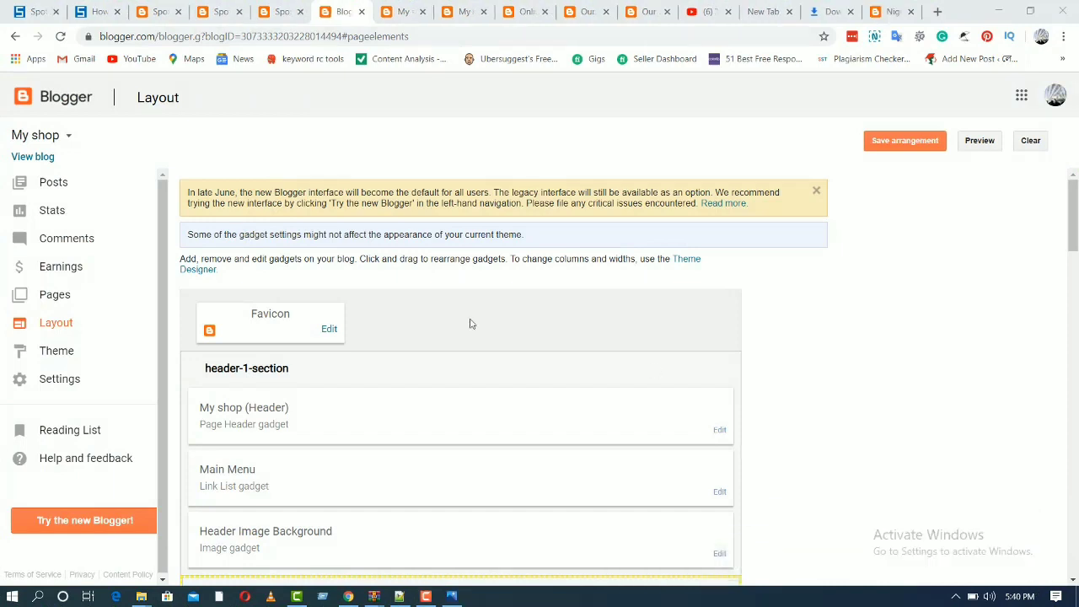
Create a new post in My shop and fill its body with the placeholder paragraph beginning "Donec sed luctus nibh".
{"action": "left_click", "coordinate": [40, 185]}
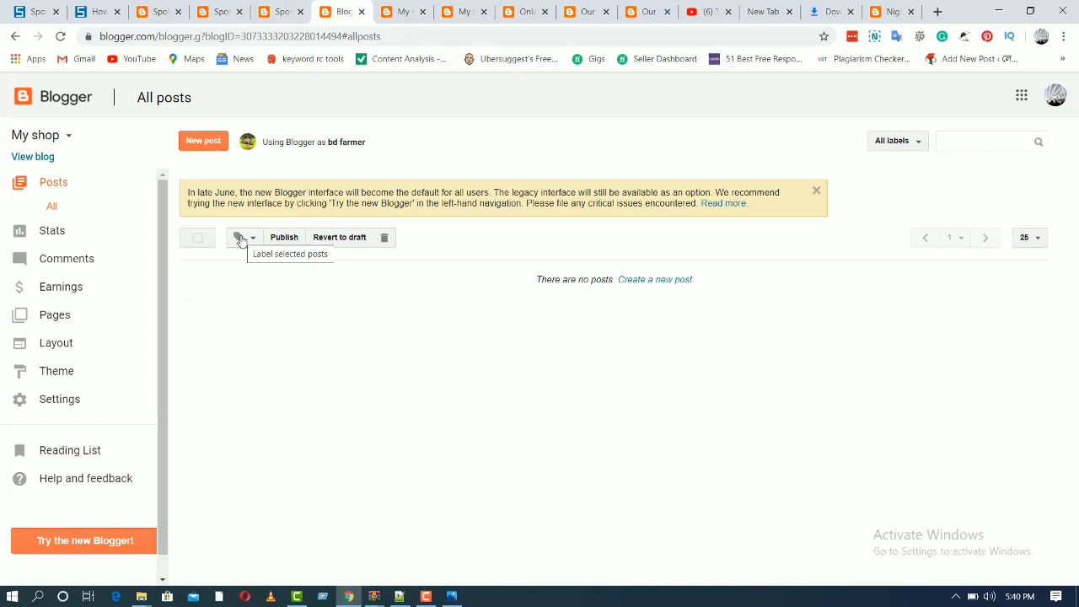
{"action": "left_click", "coordinate": [203, 140]}
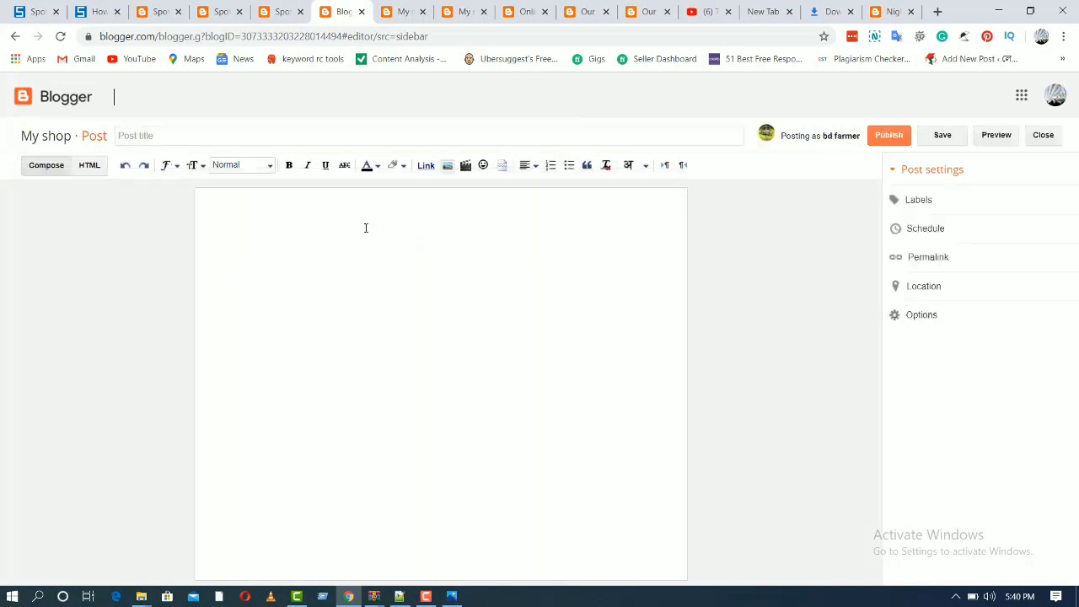
{"action": "left_click", "coordinate": [366, 228]}
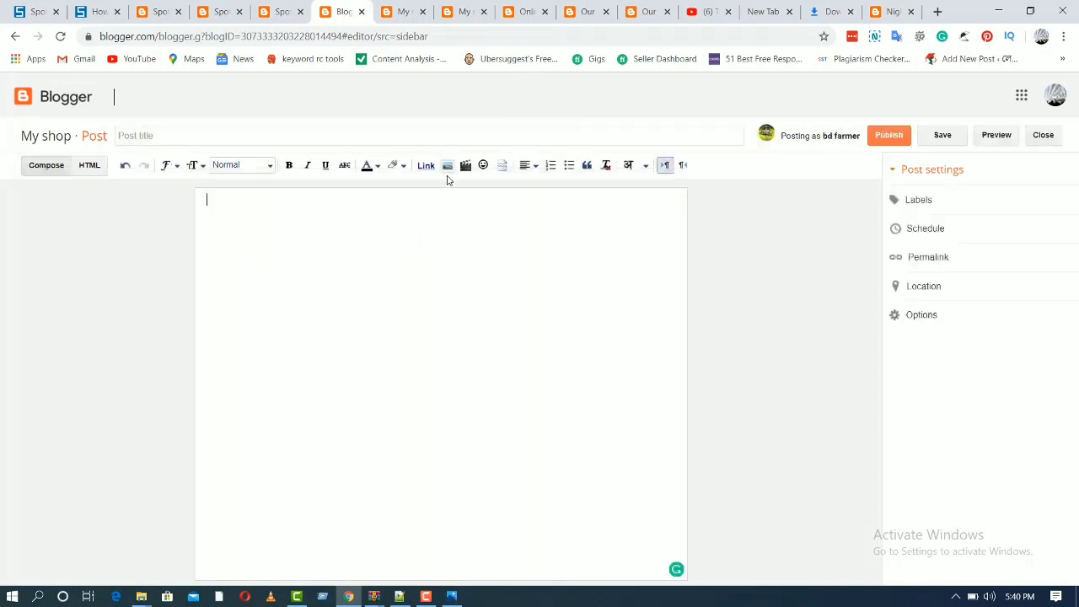
{"action": "left_click", "coordinate": [205, 140]}
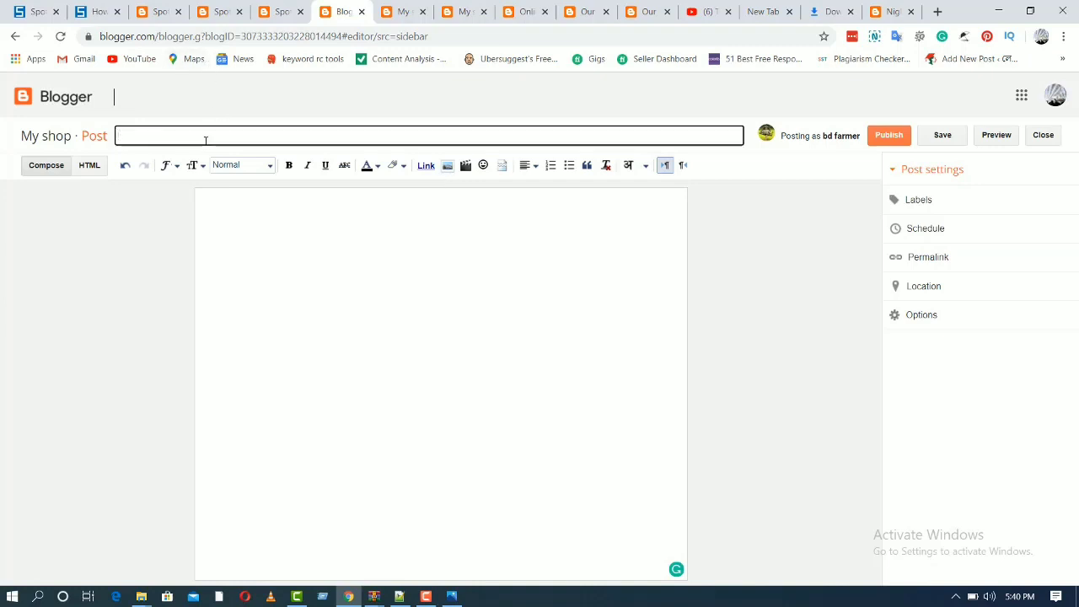
{"action": "left_click", "coordinate": [354, 250]}
{"action": "type", "text": "Donec sed luctus nibh. Cras id dui semper, bibendum nunc et, pharetra diam. Nullam volutpat lacus sed odio laoreet ullamcorper quis cursus urna. Praesent rhoncus, felis ac sodales posuere, massa nulla convallis enim, varius tincidunt diam nibh eu massa."}
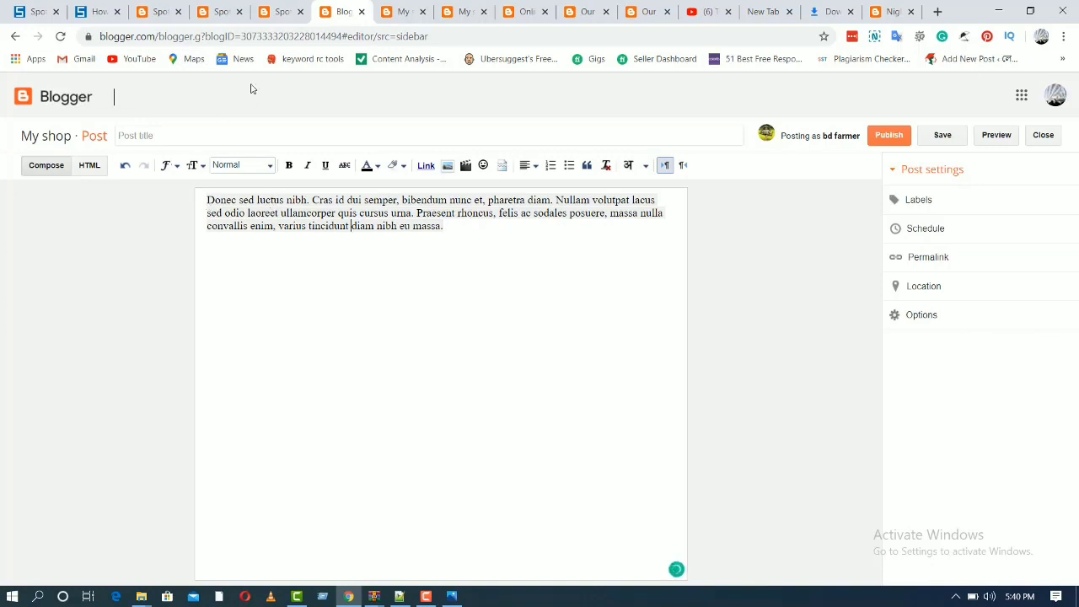
Title the post T shirt and insert a block of blank lines above the placeholder paragraph.
{"action": "left_click", "coordinate": [228, 143]}
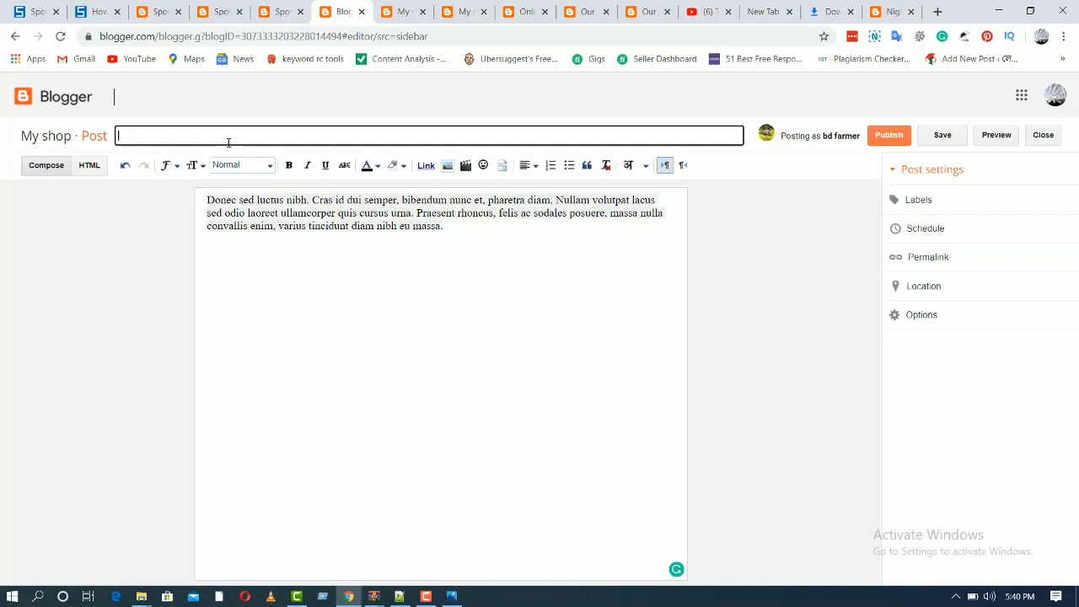
{"action": "type", "text": "T shirt"}
{"action": "left_click", "coordinate": [208, 201]}
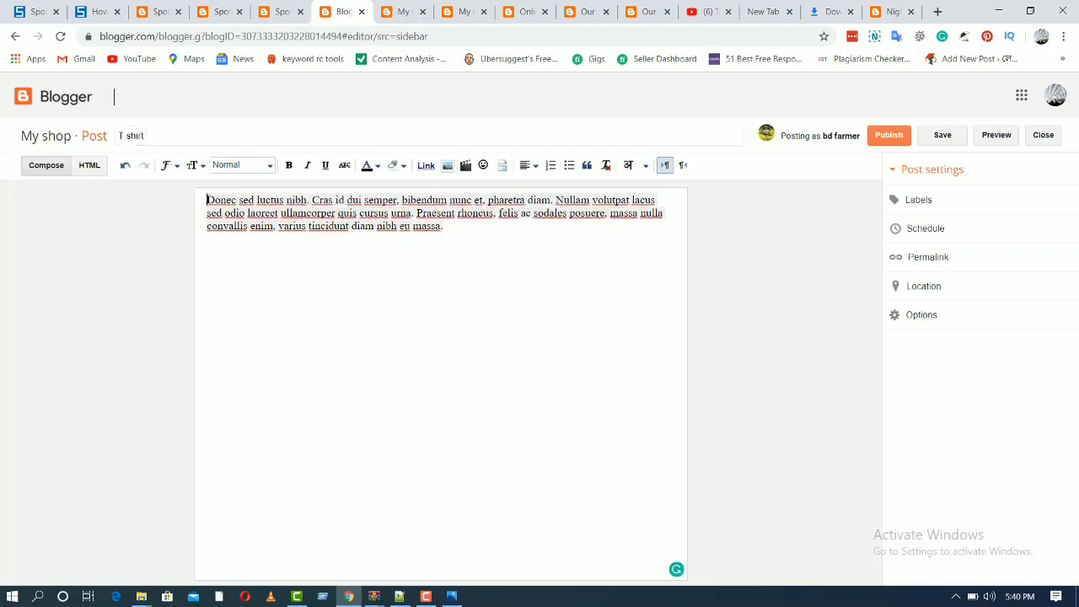
{"action": "key", "text": "Return"}
{"action": "key", "text": "Return"}
{"action": "key", "text": "Return"}
{"action": "key", "text": "Return"}
{"action": "key", "text": "Return"}
{"action": "key", "text": "Return"}
{"action": "key", "text": "Return"}
{"action": "key", "text": "Return"}
{"action": "key", "text": "Return"}
{"action": "key", "text": "Return"}
{"action": "key", "text": "Return"}
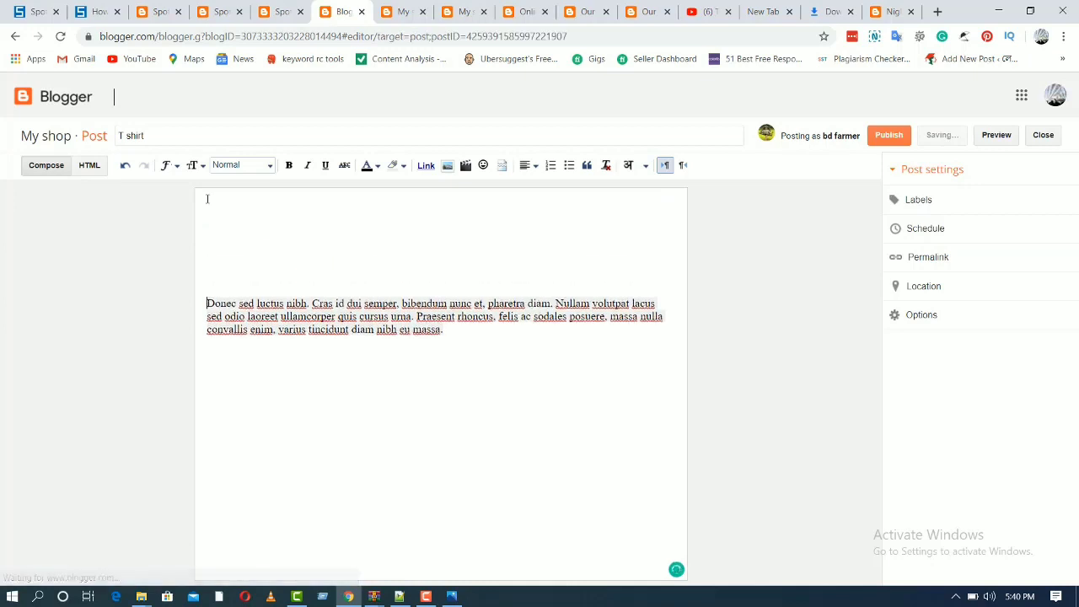
{"action": "key", "text": "Return"}
{"action": "key", "text": "Return"}
{"action": "key", "text": "Return"}
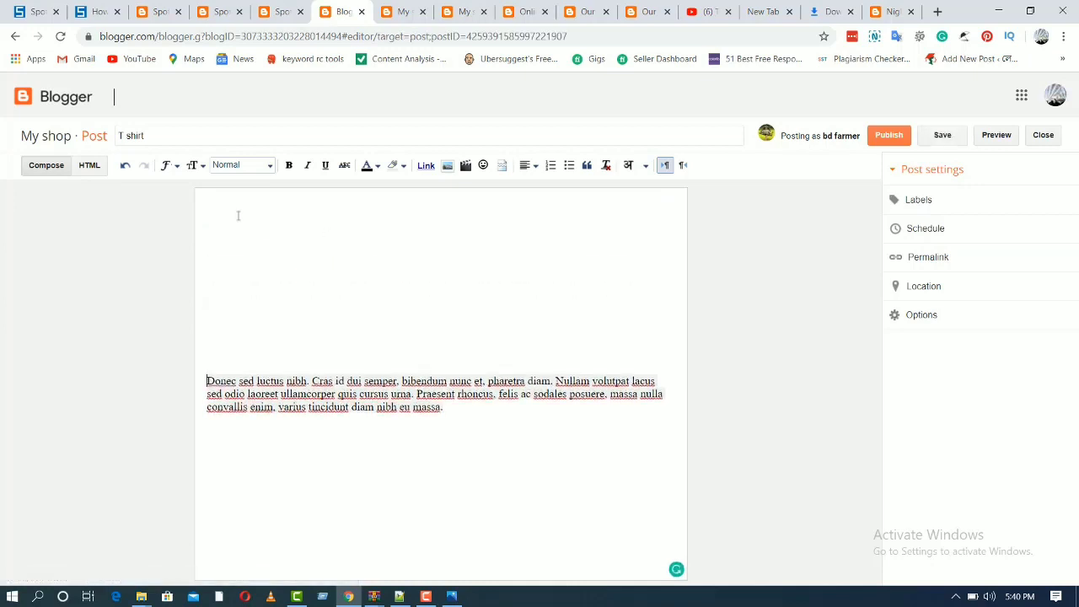
Upload nightwear-top-shop-1-1 (1).png from the Downloads folder and insert it above the post's paragraph.
{"action": "left_click", "coordinate": [448, 167]}
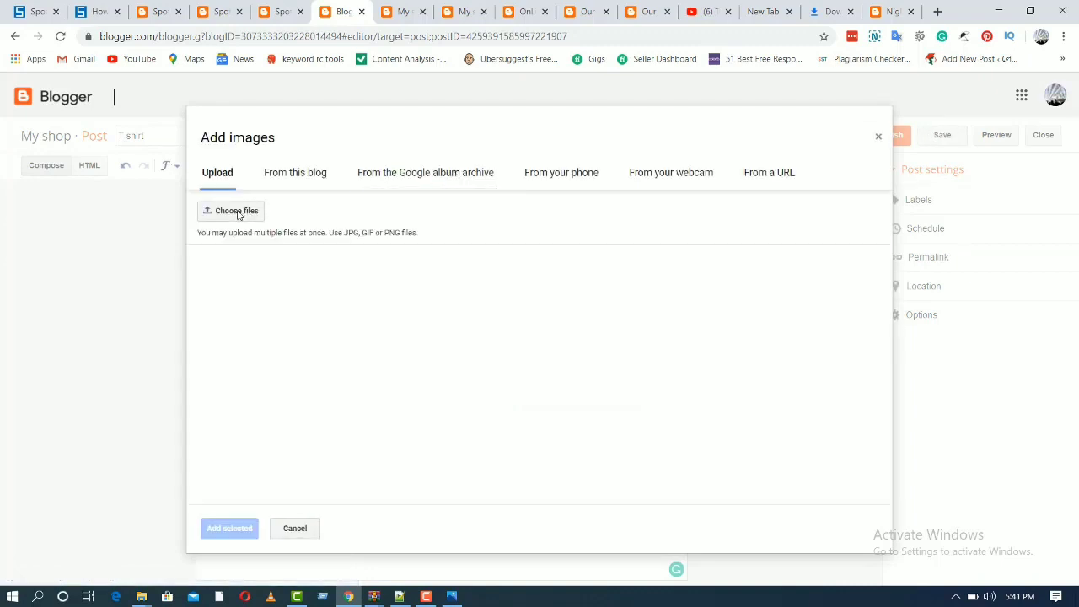
{"action": "left_click", "coordinate": [238, 212]}
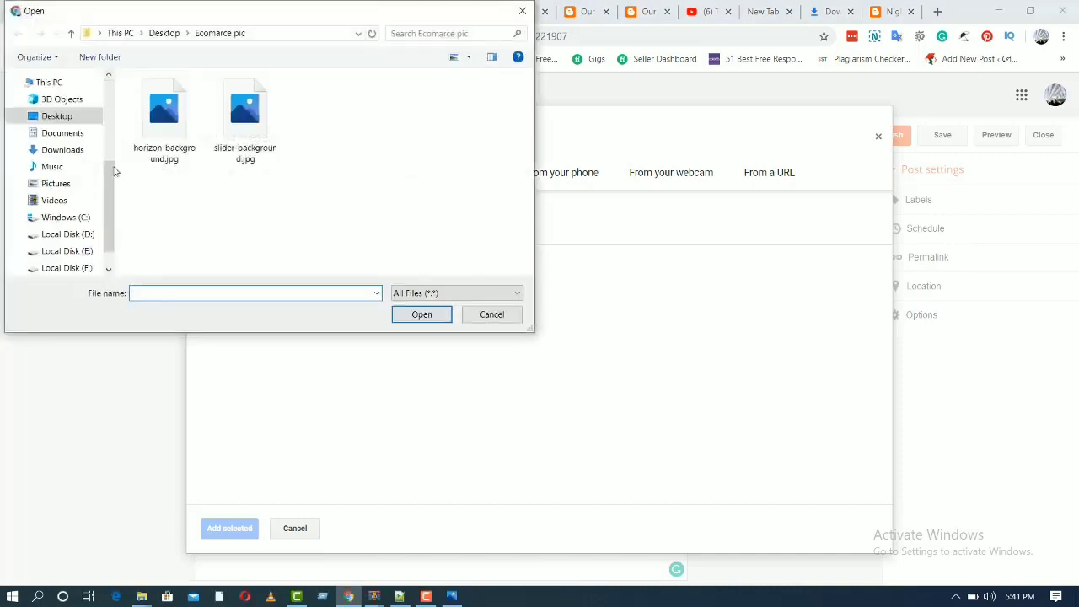
{"action": "left_click", "coordinate": [68, 149]}
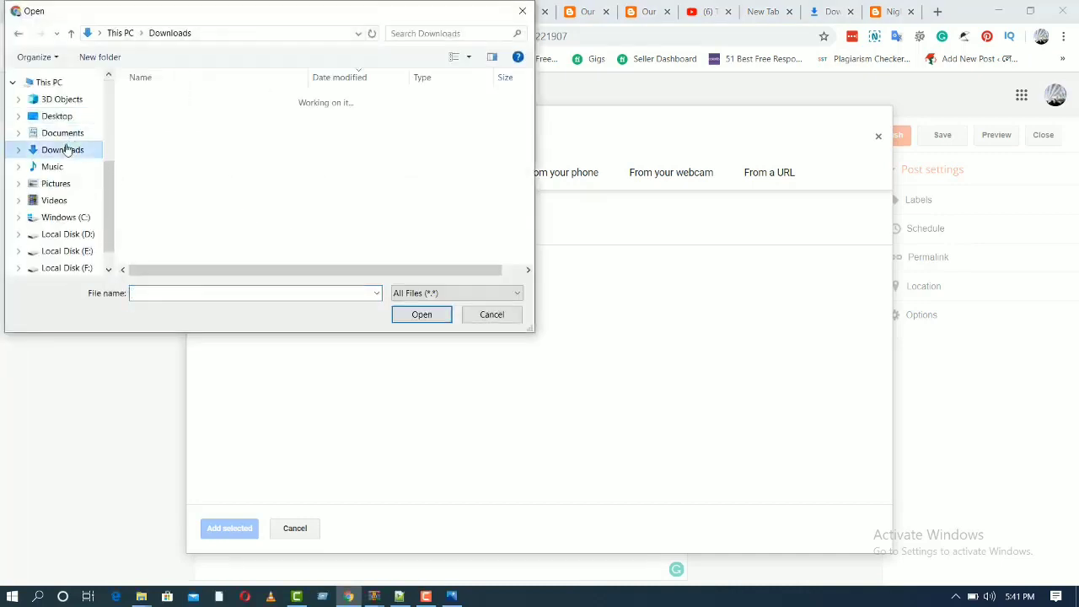
{"action": "left_click", "coordinate": [165, 118]}
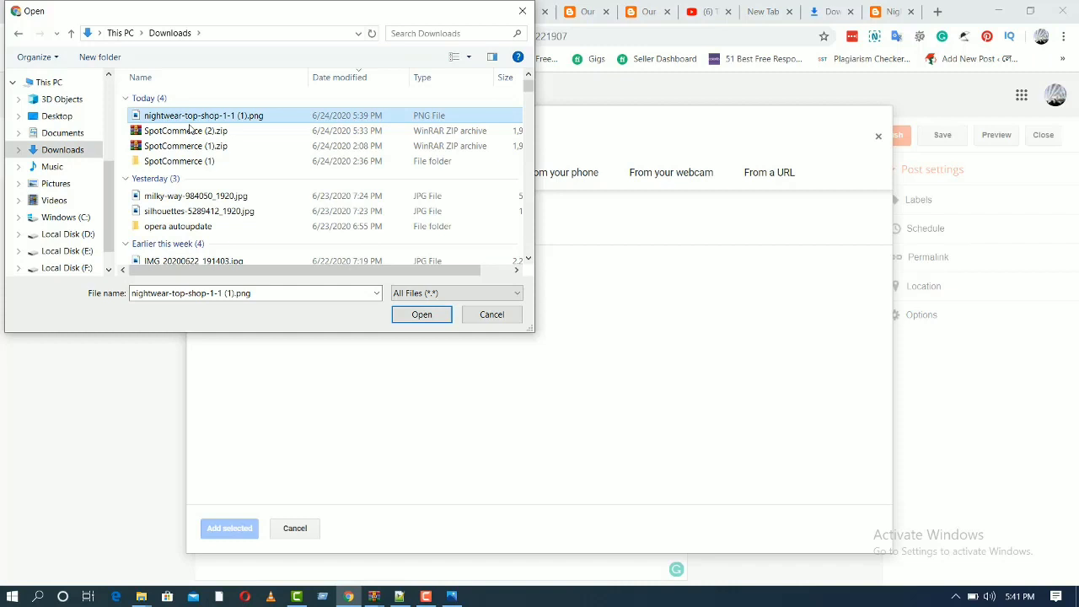
{"action": "left_click", "coordinate": [420, 314]}
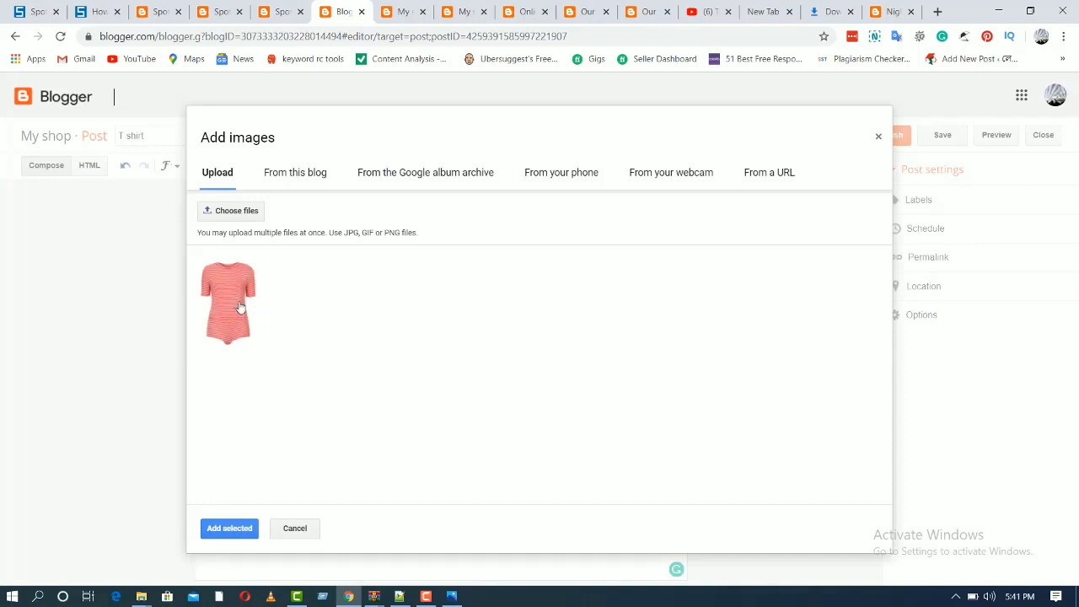
{"action": "left_click", "coordinate": [239, 308]}
{"action": "left_click", "coordinate": [213, 528]}
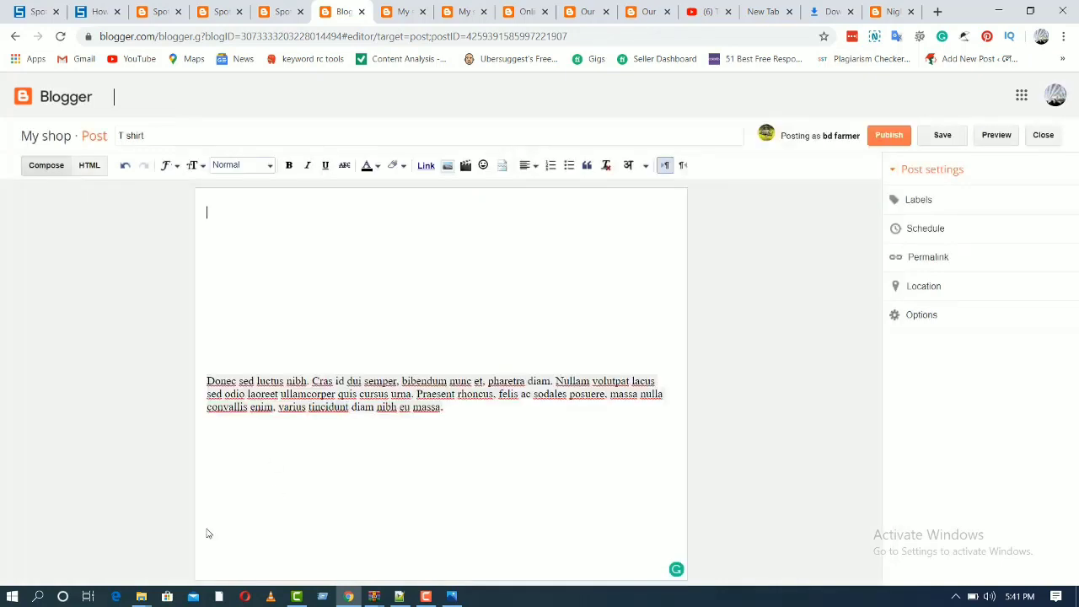
{"action": "scroll", "coordinate": [415, 419], "scroll_direction": "down", "scroll_amount": 1}
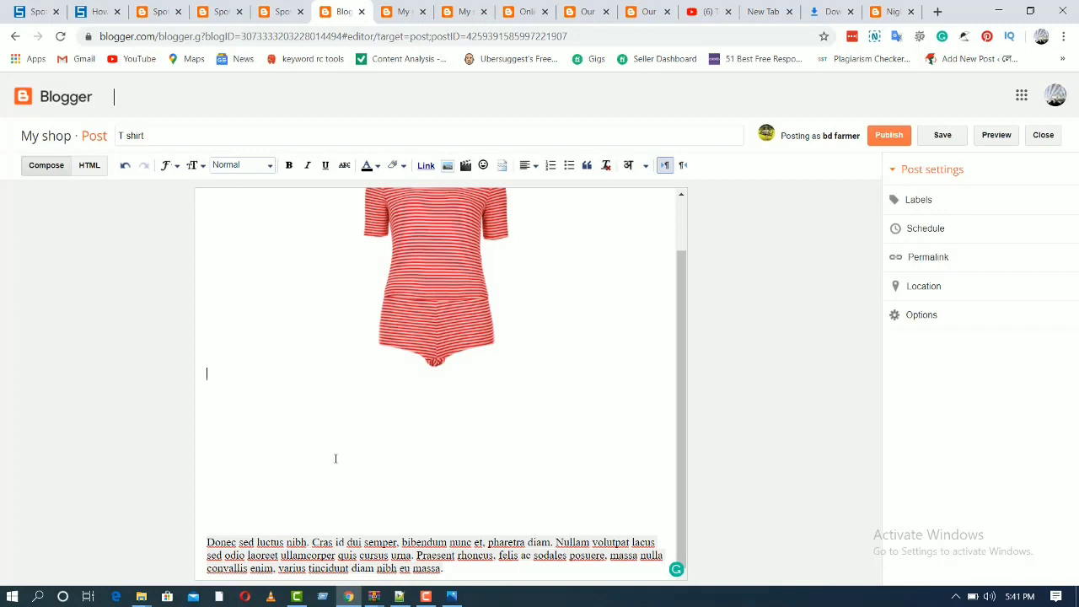
{"action": "scroll", "coordinate": [335, 459], "scroll_direction": "up", "scroll_amount": 1}
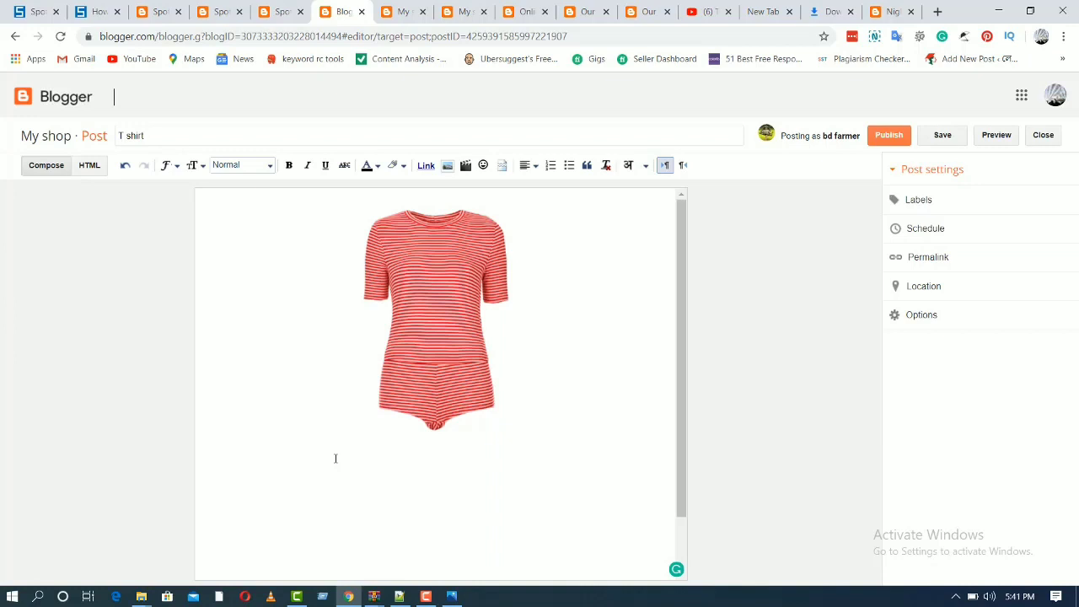
Extend the post title to read T shirt For mens.
{"action": "left_click", "coordinate": [918, 200]}
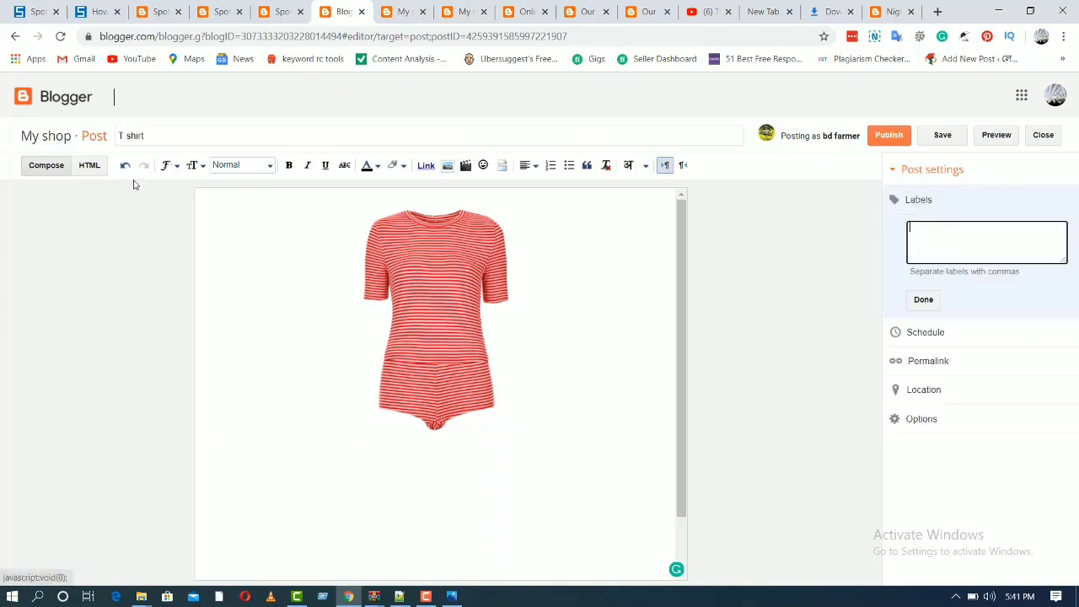
{"action": "left_click", "coordinate": [165, 135]}
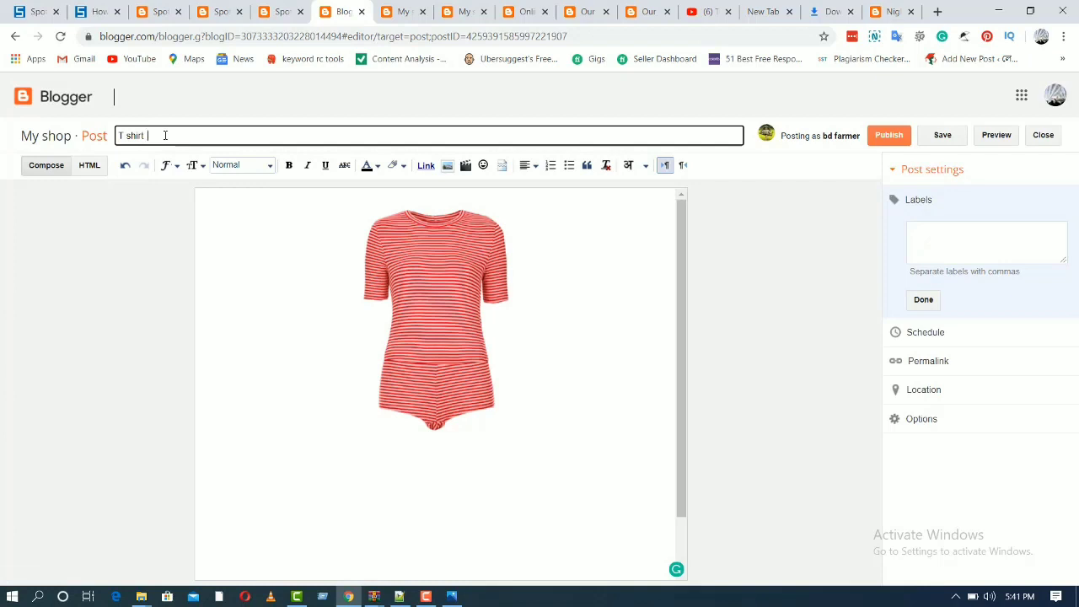
{"action": "type", "text": "For mens"}
Add the labels _400 and Men's to the post and publish it.
{"action": "left_click", "coordinate": [930, 229]}
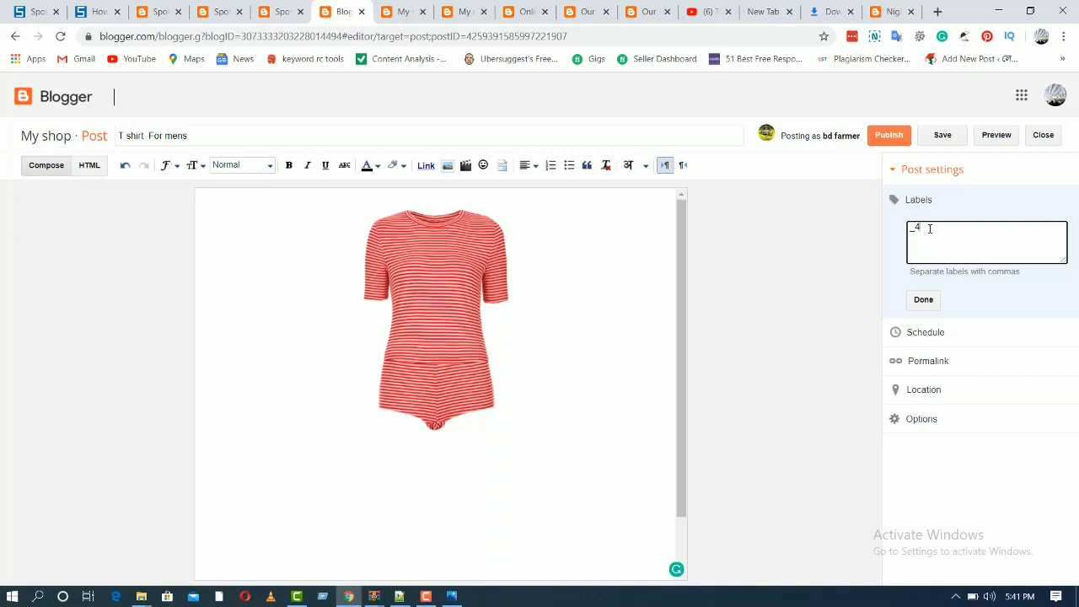
{"action": "type", "text": "00m"}
{"action": "key", "text": "BackSpace"}
{"action": "type", "text": "M"}
{"action": "type", "text": "sn"}
{"action": "key", "text": "BackSpace"}
{"action": "key", "text": "BackSpace"}
{"action": "type", "text": "ns"}
{"action": "type", "text": "'"}
{"action": "key", "text": "End"}
{"action": "left_click", "coordinate": [923, 301]}
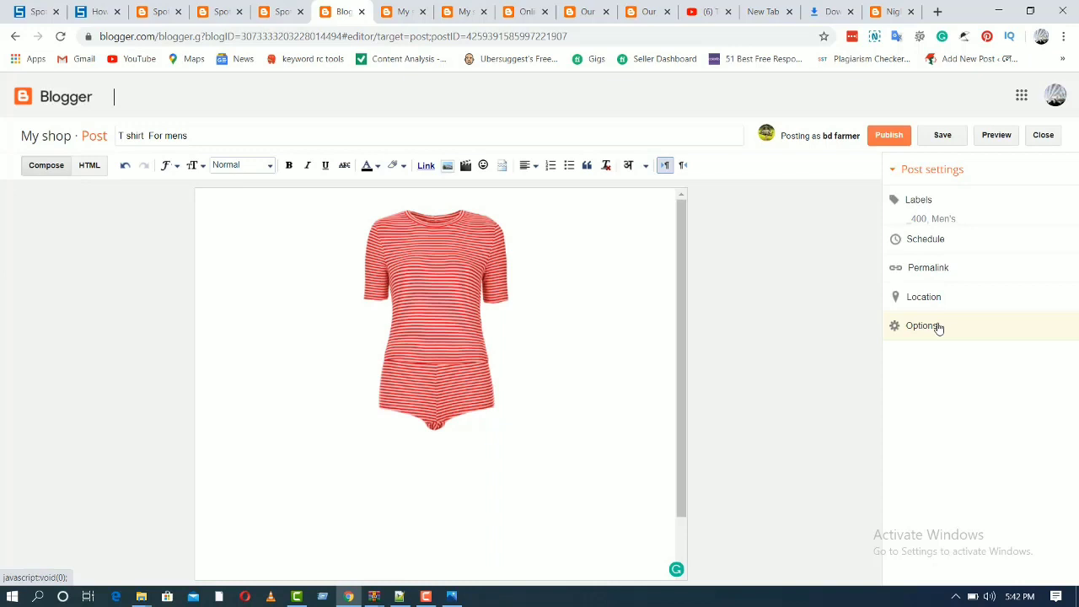
{"action": "left_click", "coordinate": [891, 142]}
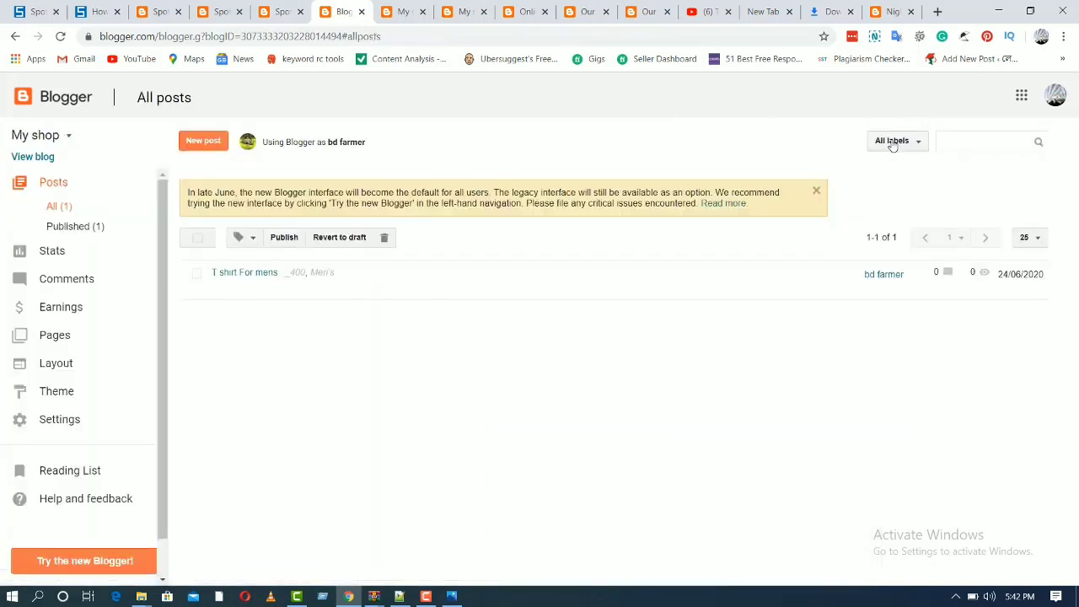
Refresh the live blog, open the T shirt For mens product, and examine its page down to the description.
{"action": "left_click", "coordinate": [405, 12]}
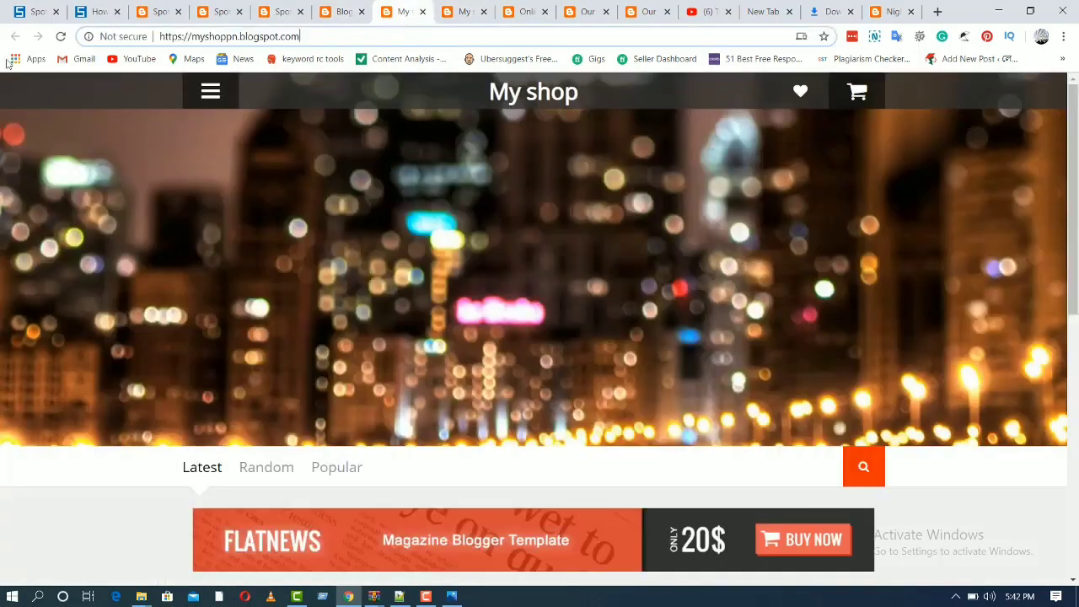
{"action": "left_click", "coordinate": [60, 37]}
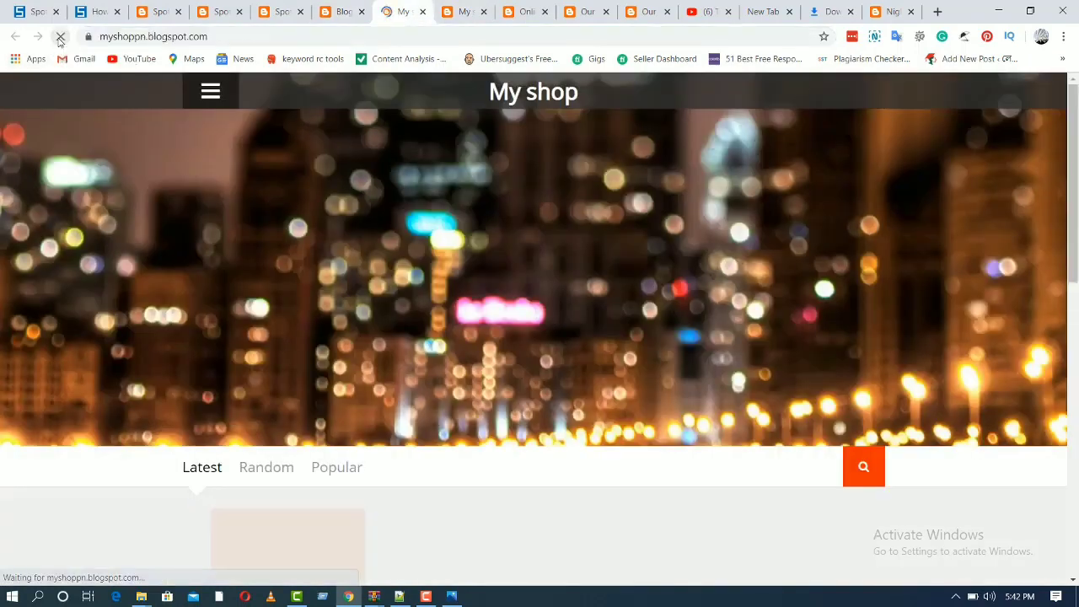
{"action": "scroll", "coordinate": [416, 235], "scroll_direction": "down", "scroll_amount": 2}
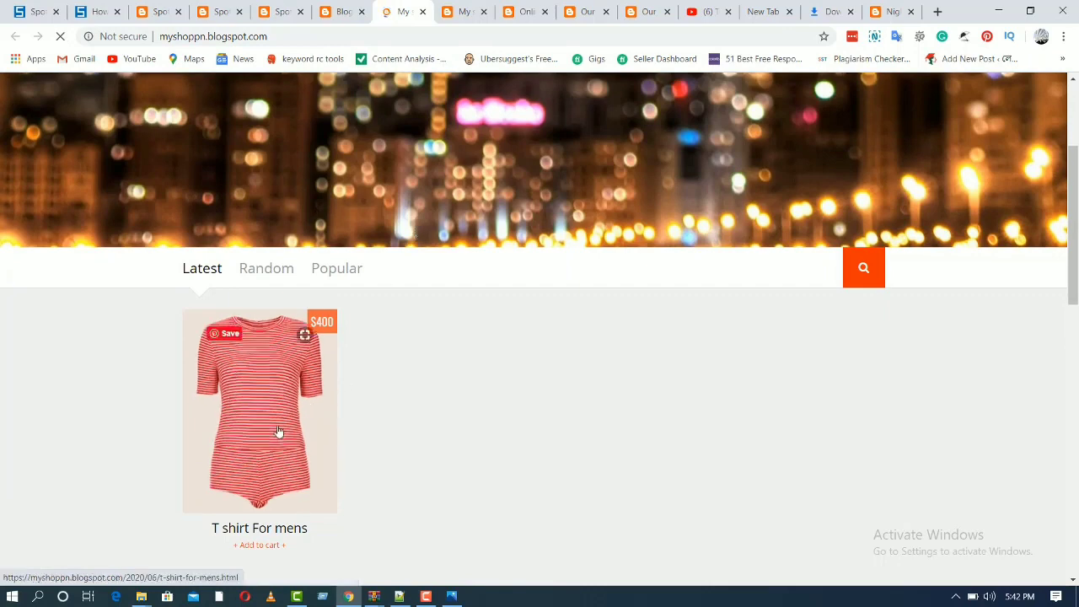
{"action": "left_click", "coordinate": [274, 435]}
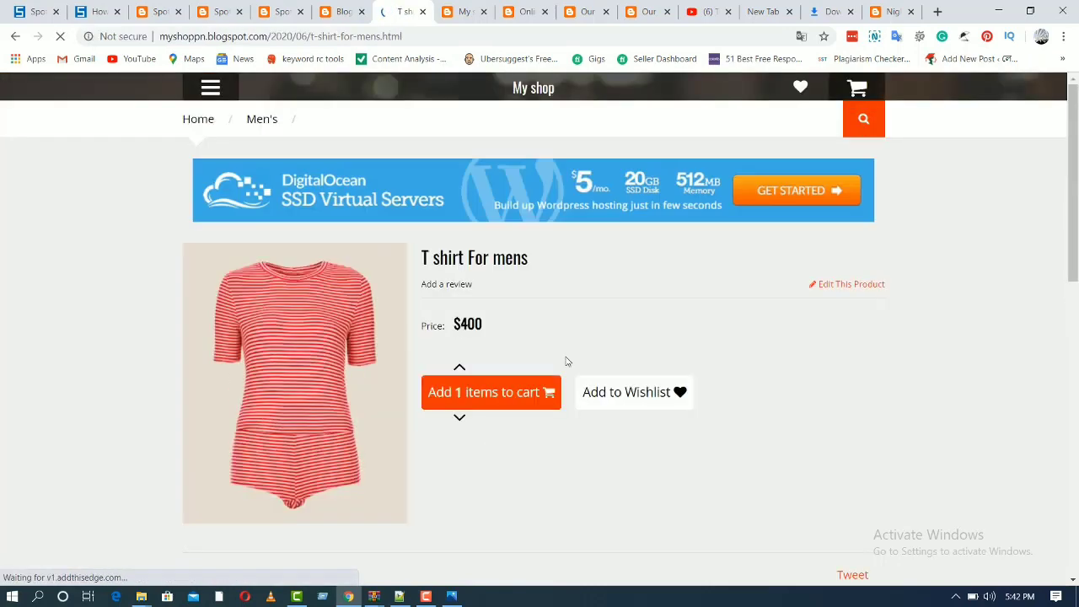
{"action": "scroll", "coordinate": [567, 362], "scroll_direction": "down", "scroll_amount": 2}
{"action": "scroll", "coordinate": [568, 362], "scroll_direction": "down", "scroll_amount": 3}
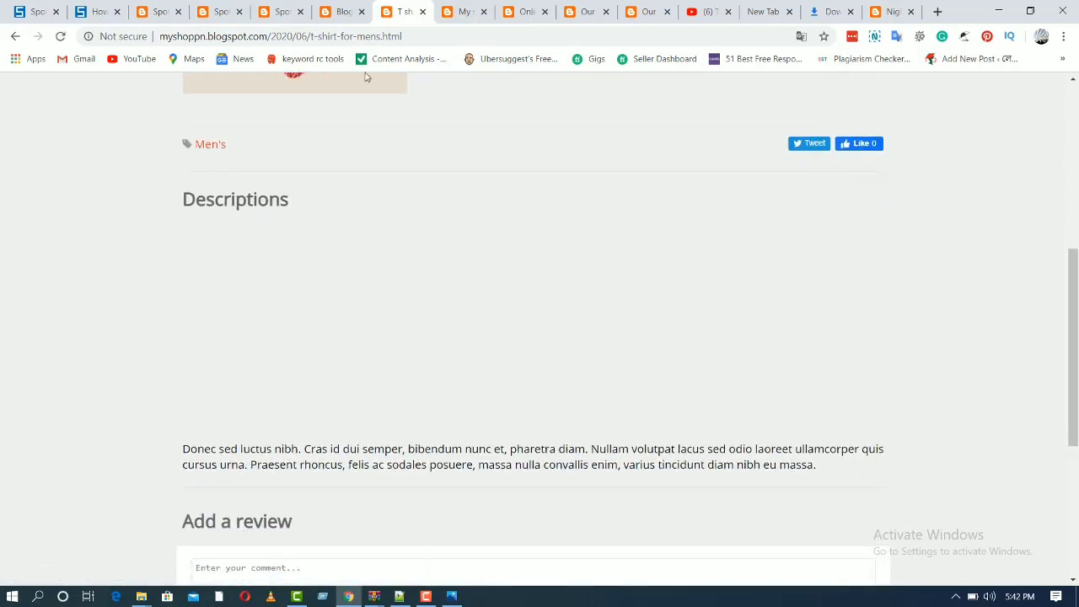
Edit the T shirt For mens post, remove the extra blank lines between image and paragraph, and update it.
{"action": "left_click", "coordinate": [334, 13]}
{"action": "mouse_move", "coordinate": [222, 273]}
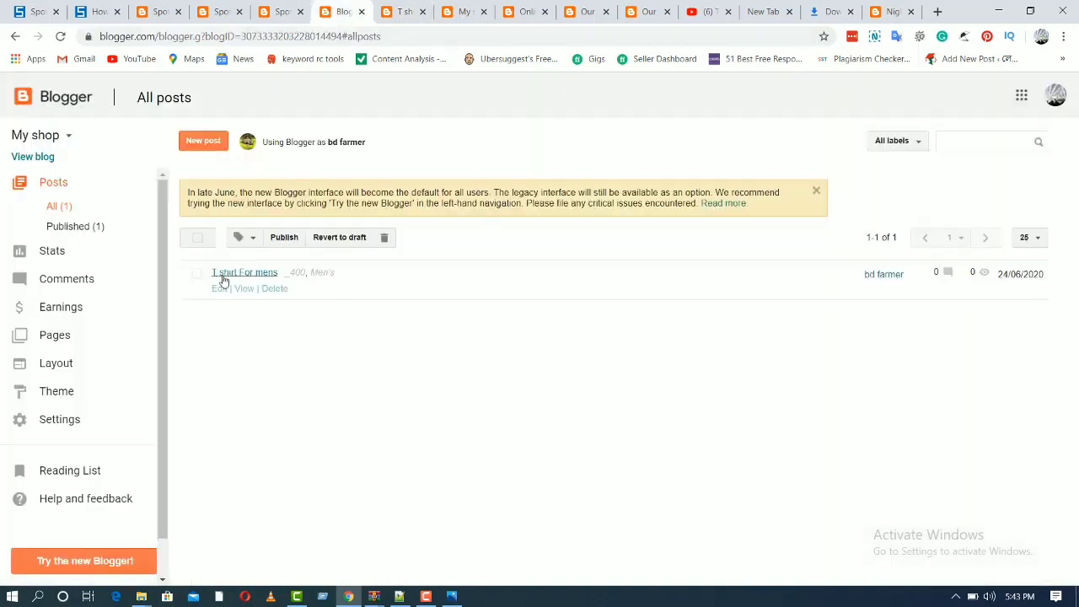
{"action": "left_click", "coordinate": [220, 289]}
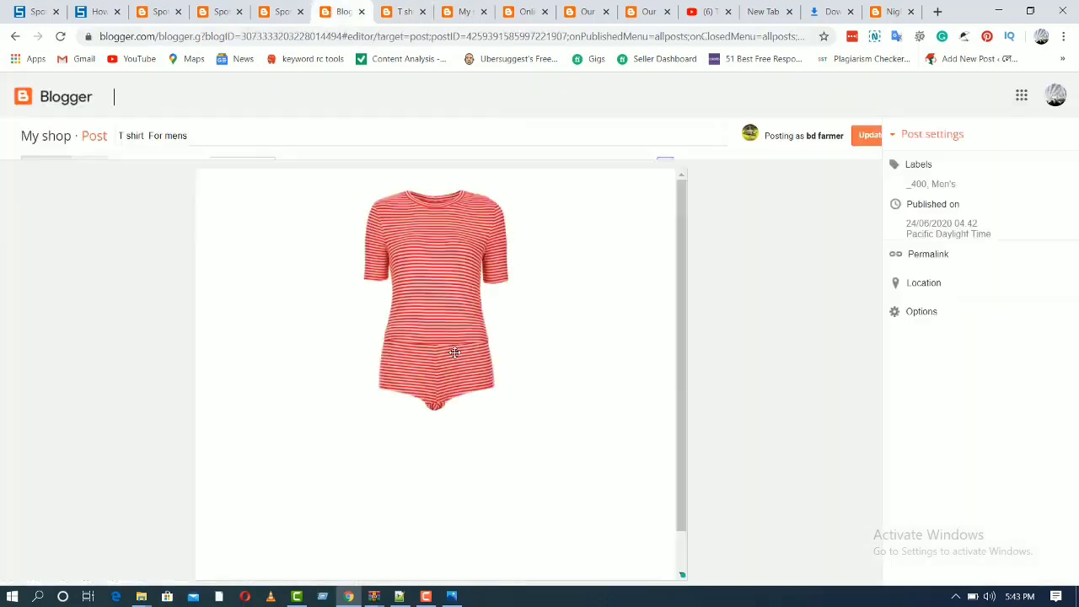
{"action": "scroll", "coordinate": [454, 353], "scroll_direction": "down", "scroll_amount": 1}
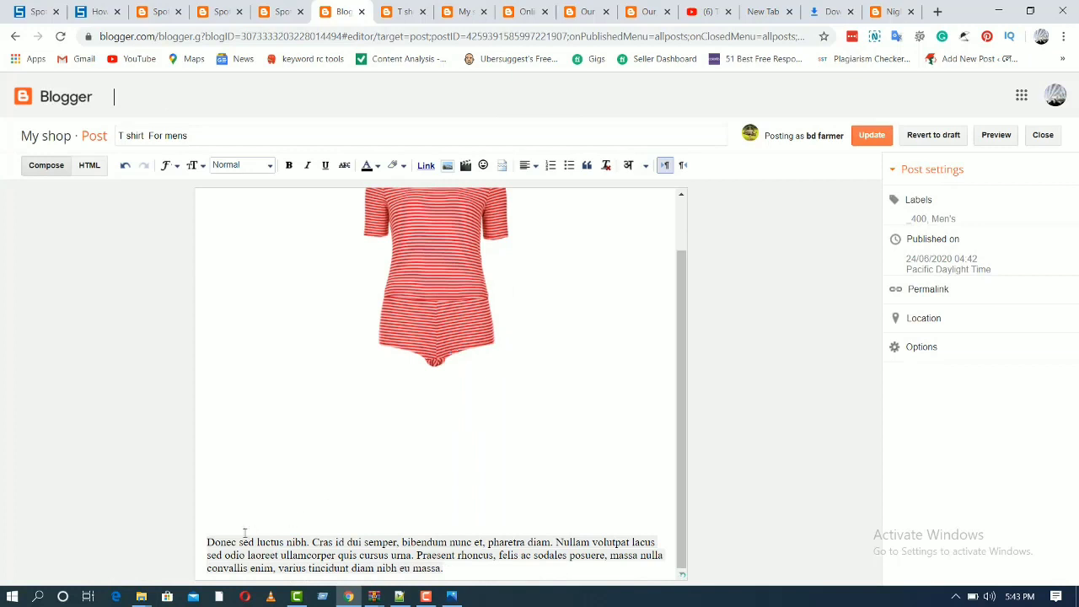
{"action": "scroll", "coordinate": [220, 525], "scroll_direction": "up", "scroll_amount": 1}
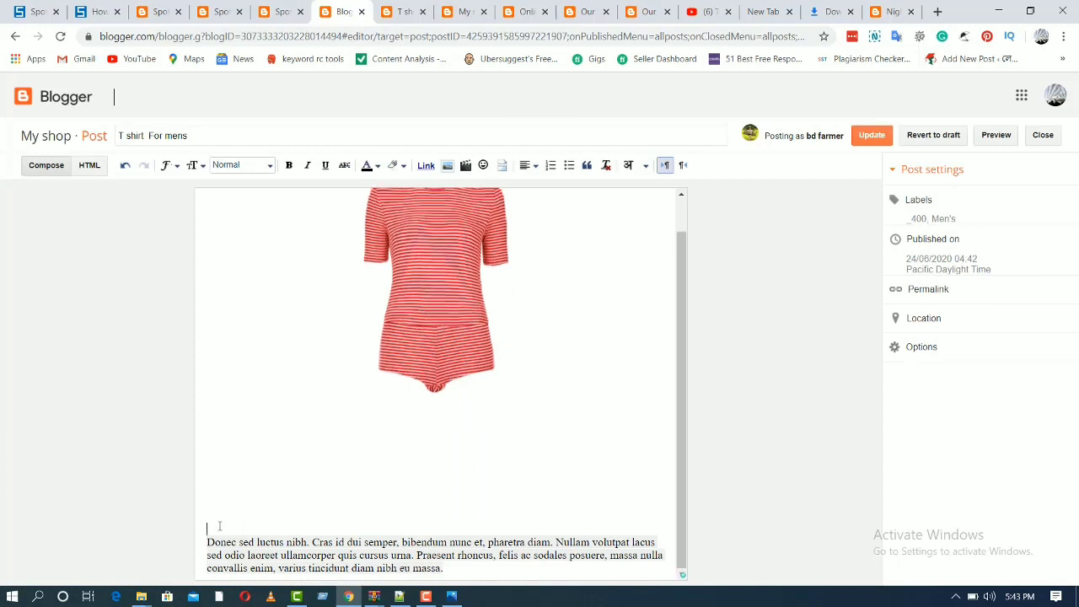
{"action": "key", "text": "BackSpace"}
{"action": "key", "text": "BackSpace"}
{"action": "key", "text": "BackSpace"}
{"action": "key", "text": "BackSpace"}
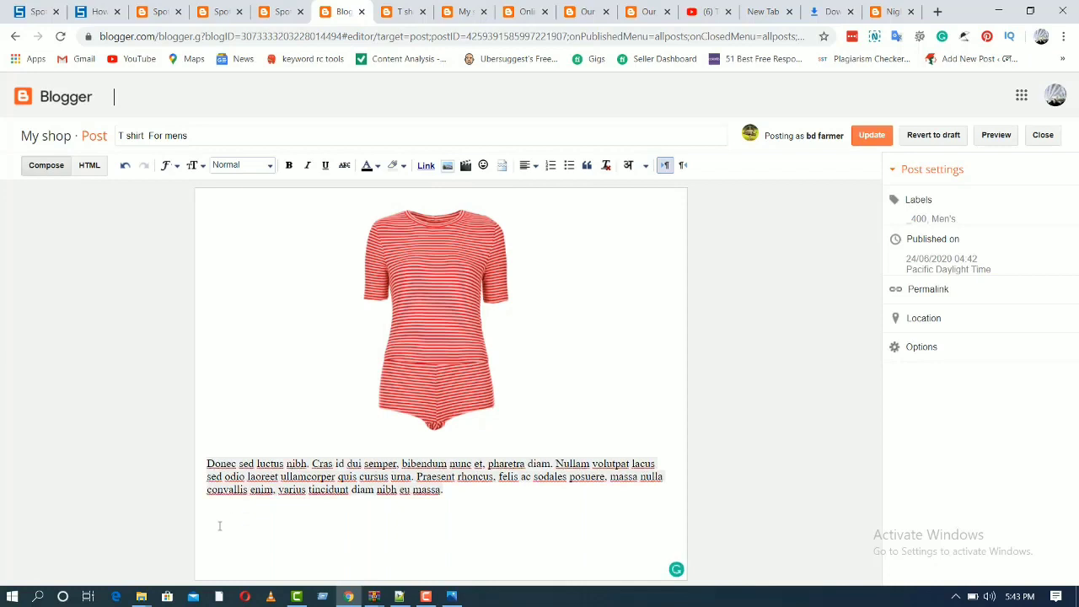
{"action": "left_click", "coordinate": [869, 137]}
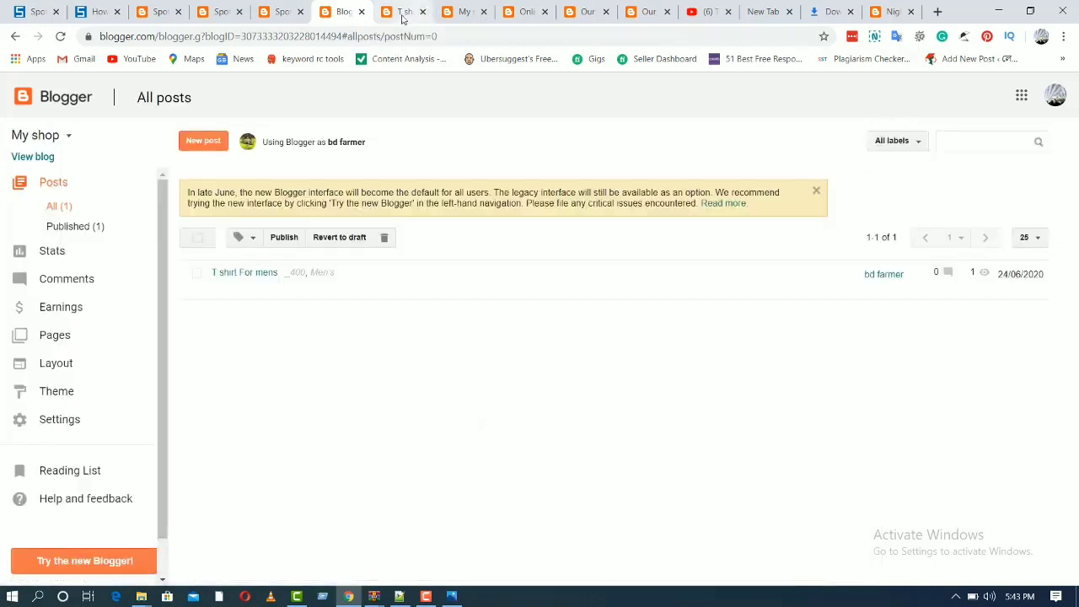
Refresh the live T shirt For mens page and check the updated product layout.
{"action": "left_click", "coordinate": [400, 12]}
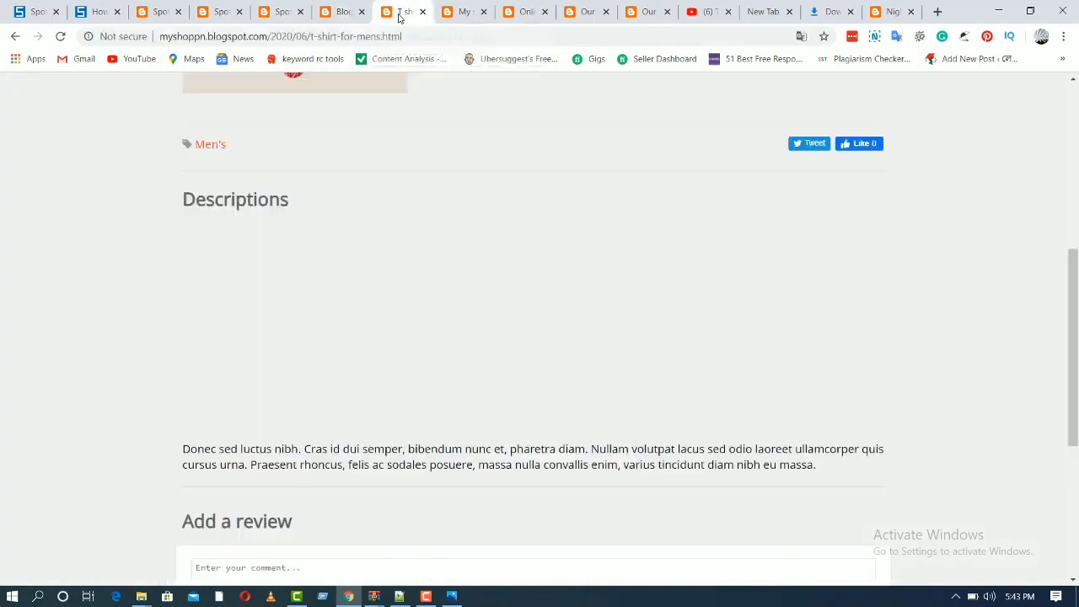
{"action": "left_click", "coordinate": [60, 37]}
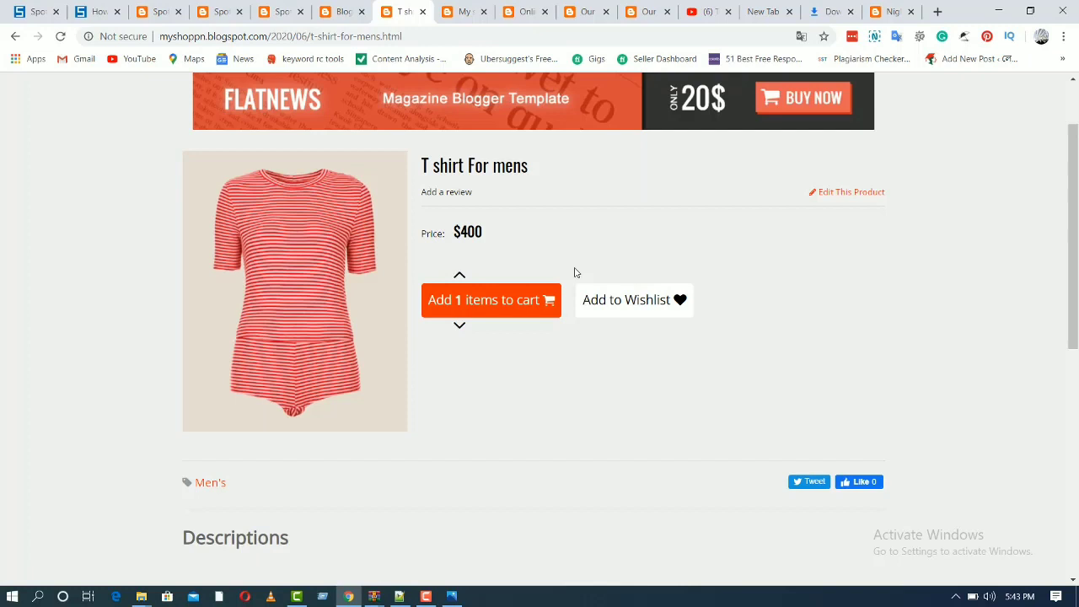
{"action": "scroll", "coordinate": [576, 272], "scroll_direction": "up", "scroll_amount": 1}
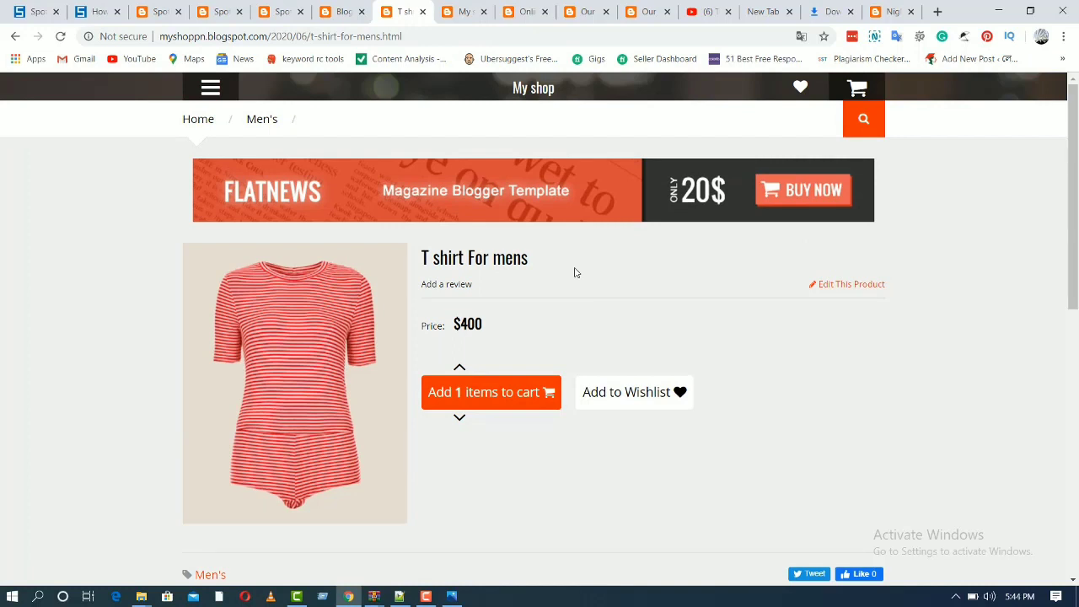
Go to the live shop's home page, reopen the T shirt For mens product, and look through its page.
{"action": "left_click", "coordinate": [458, 12]}
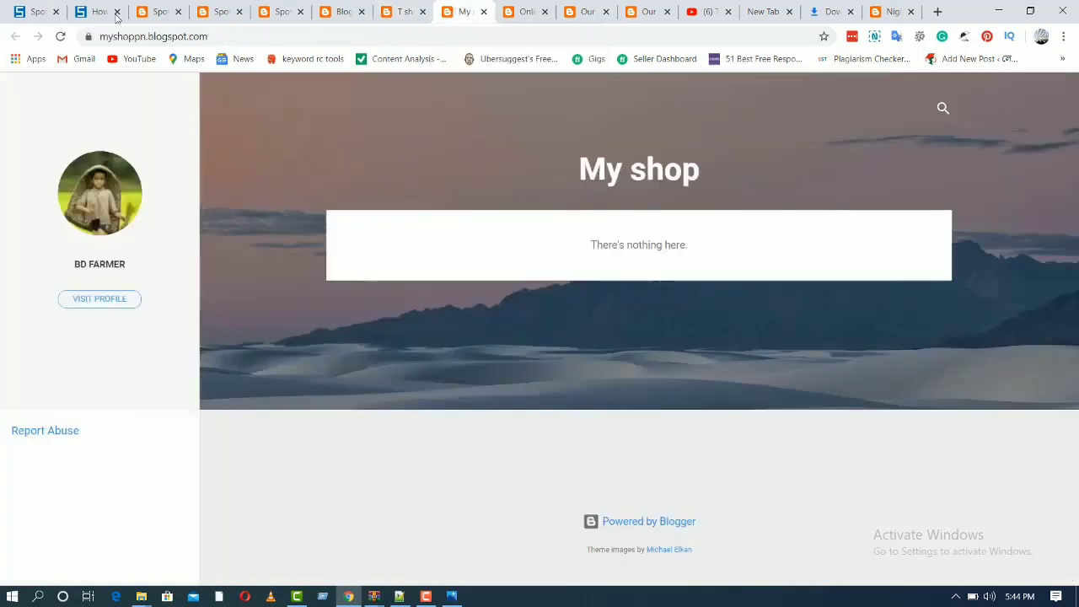
{"action": "left_click", "coordinate": [398, 12]}
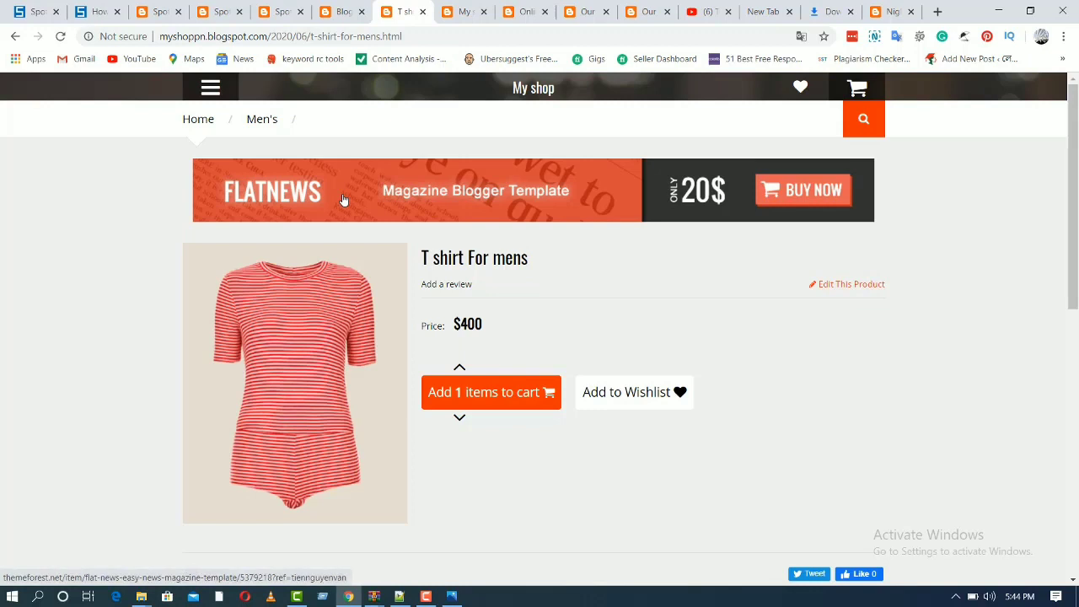
{"action": "left_click", "coordinate": [523, 91]}
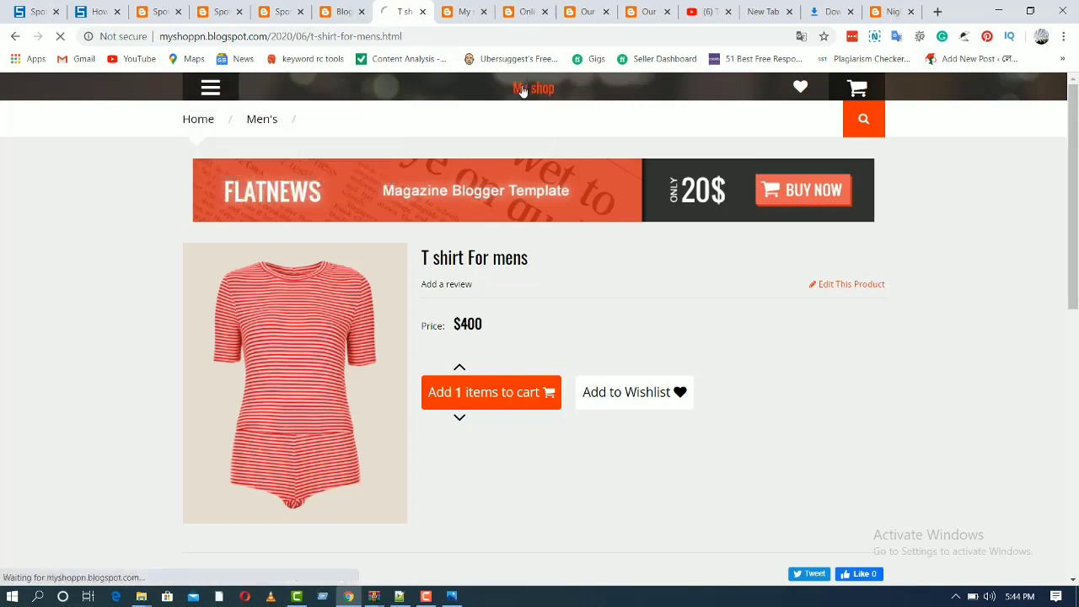
{"action": "scroll", "coordinate": [453, 258], "scroll_direction": "down", "scroll_amount": 3}
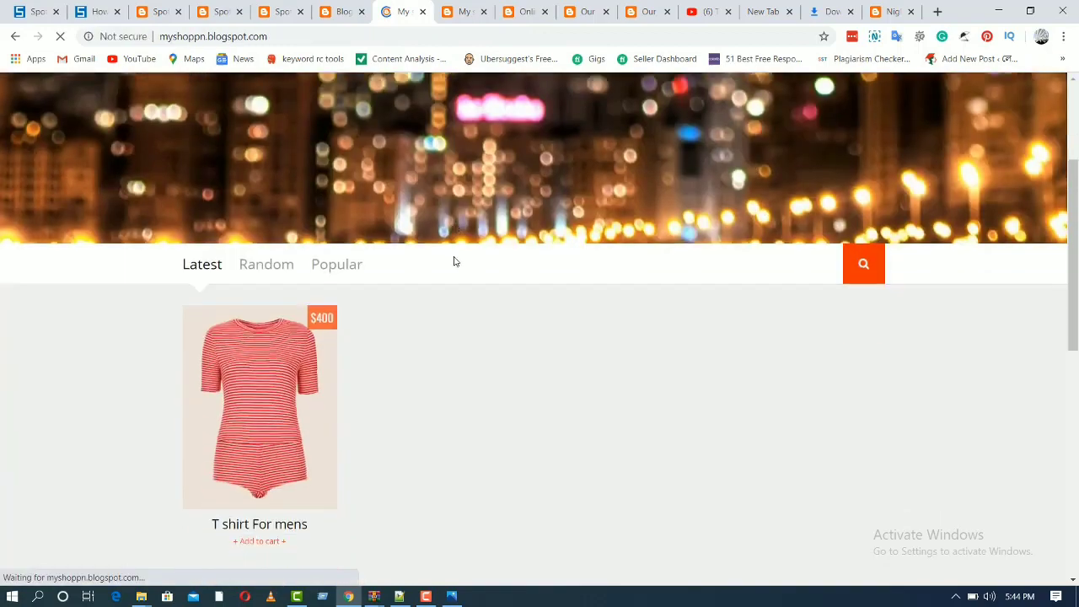
{"action": "left_click", "coordinate": [288, 481]}
{"action": "scroll", "coordinate": [287, 482], "scroll_direction": "down", "scroll_amount": 4}
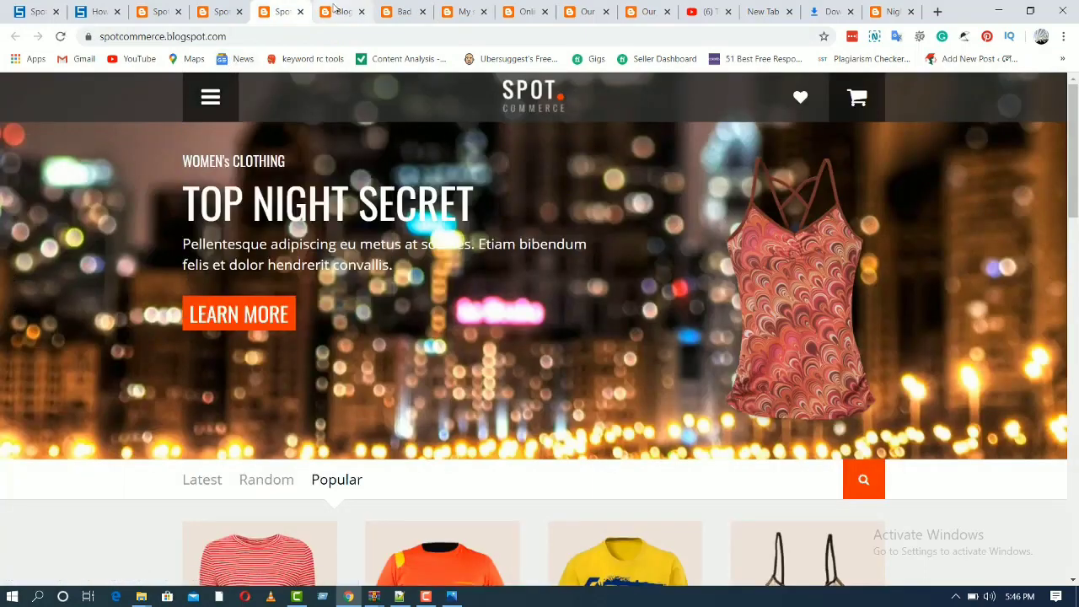
Go back from the Men's label error page to the product page and open the shop's home page.
{"action": "left_click", "coordinate": [400, 12]}
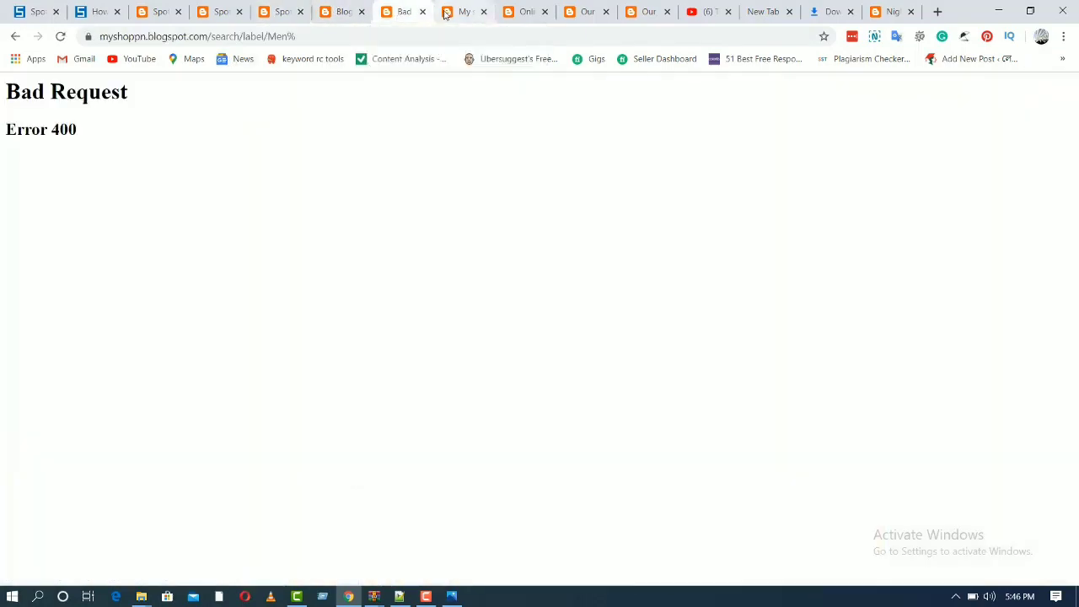
{"action": "left_click", "coordinate": [15, 36]}
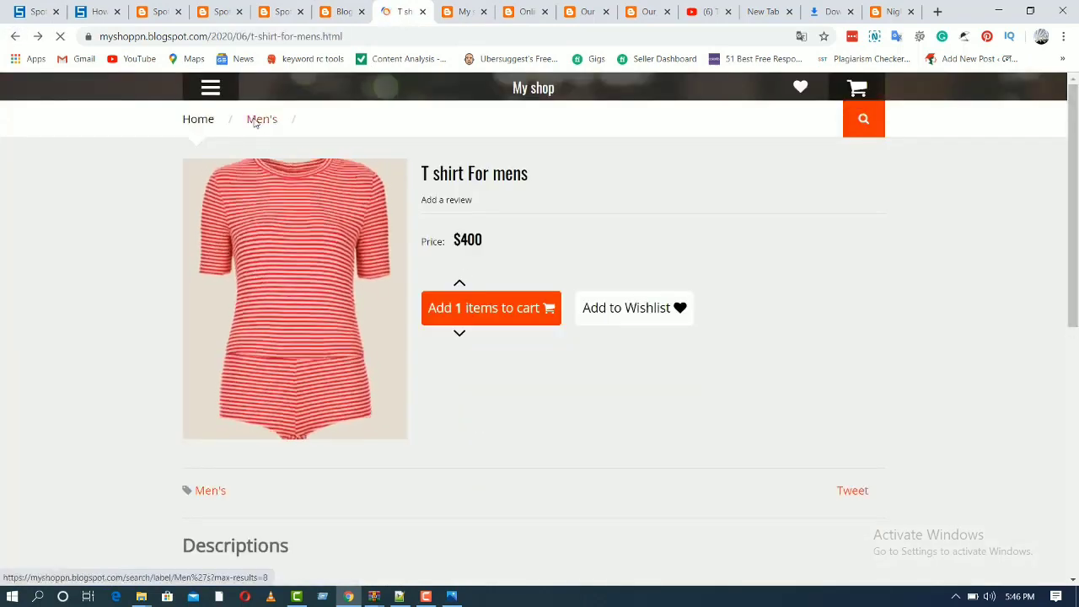
{"action": "mouse_move", "coordinate": [201, 87]}
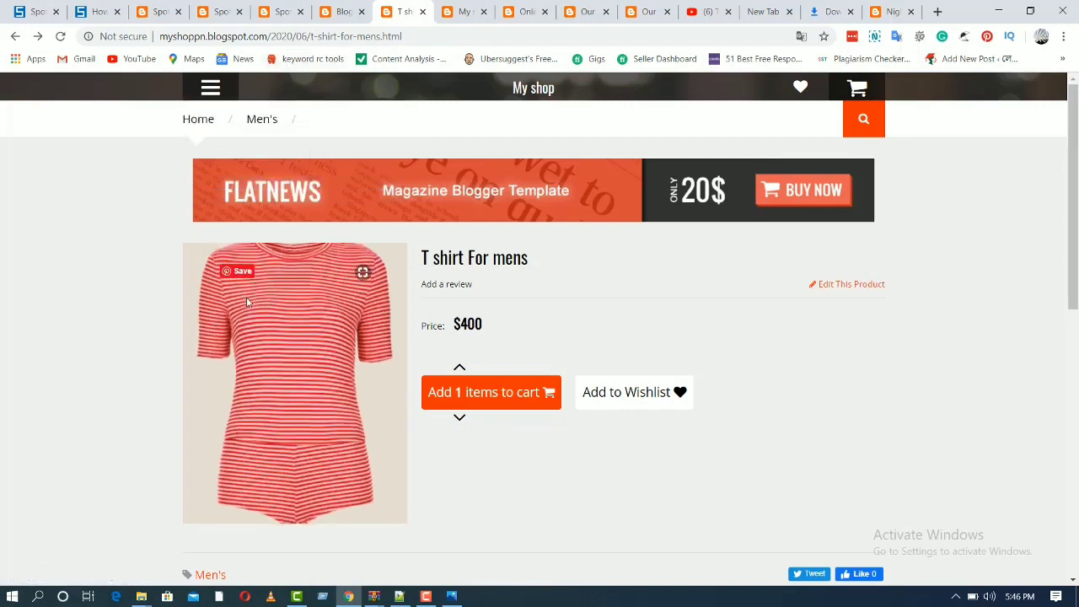
{"action": "left_click", "coordinate": [534, 88]}
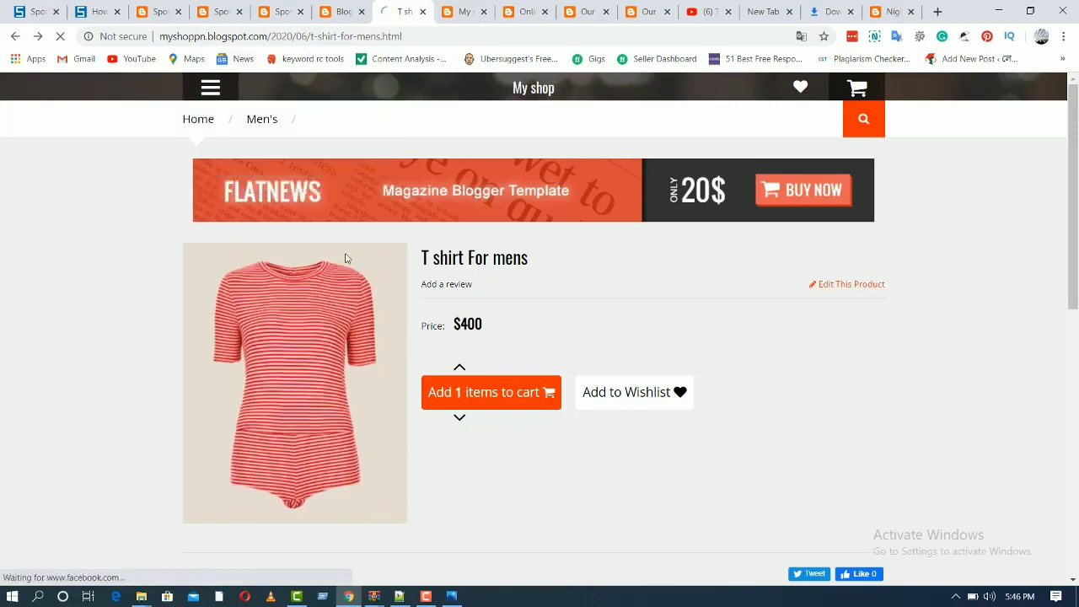